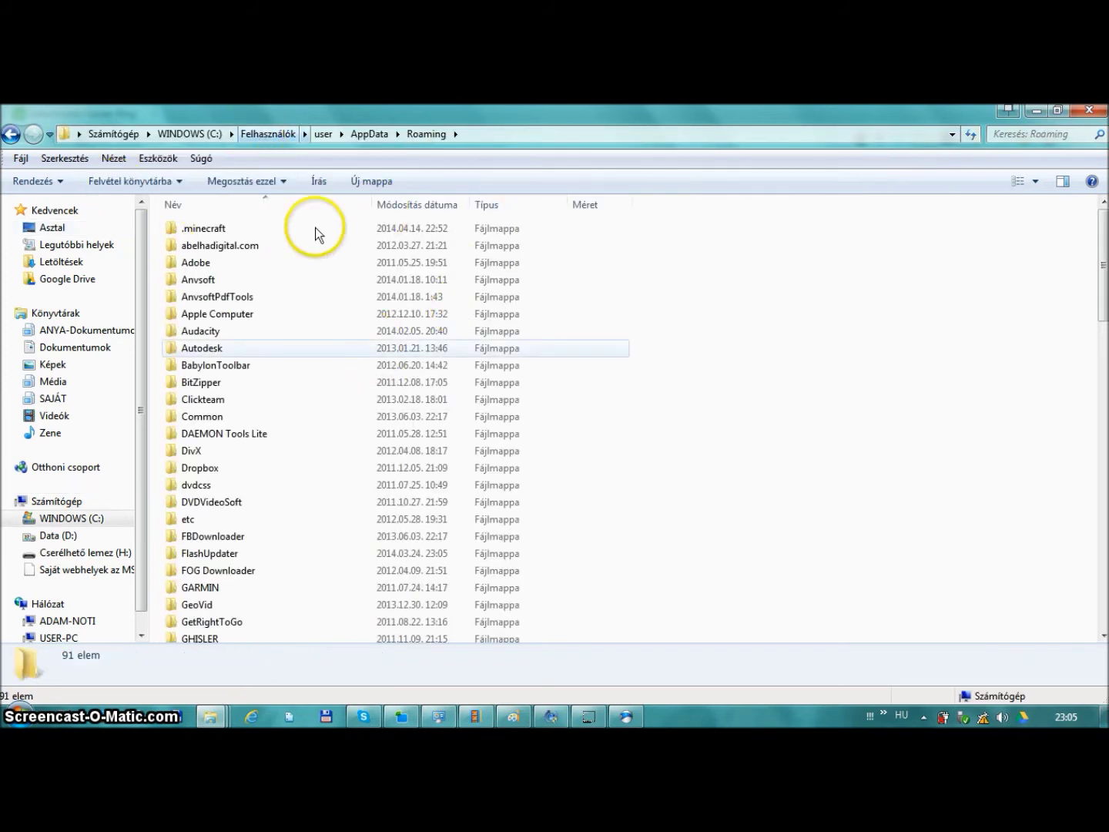
# Open the .minecraft folder inside AppData\Roaming
pyautogui.click(339, 220)
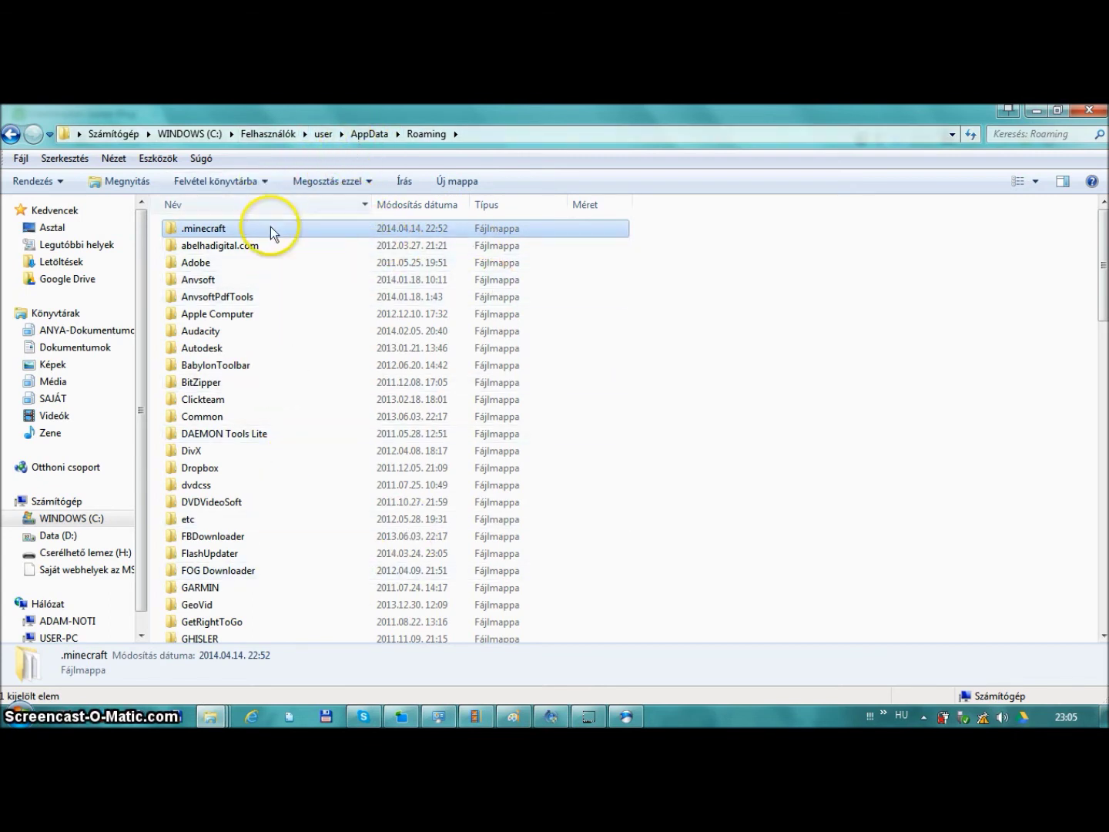
pyautogui.moveTo(282, 232)
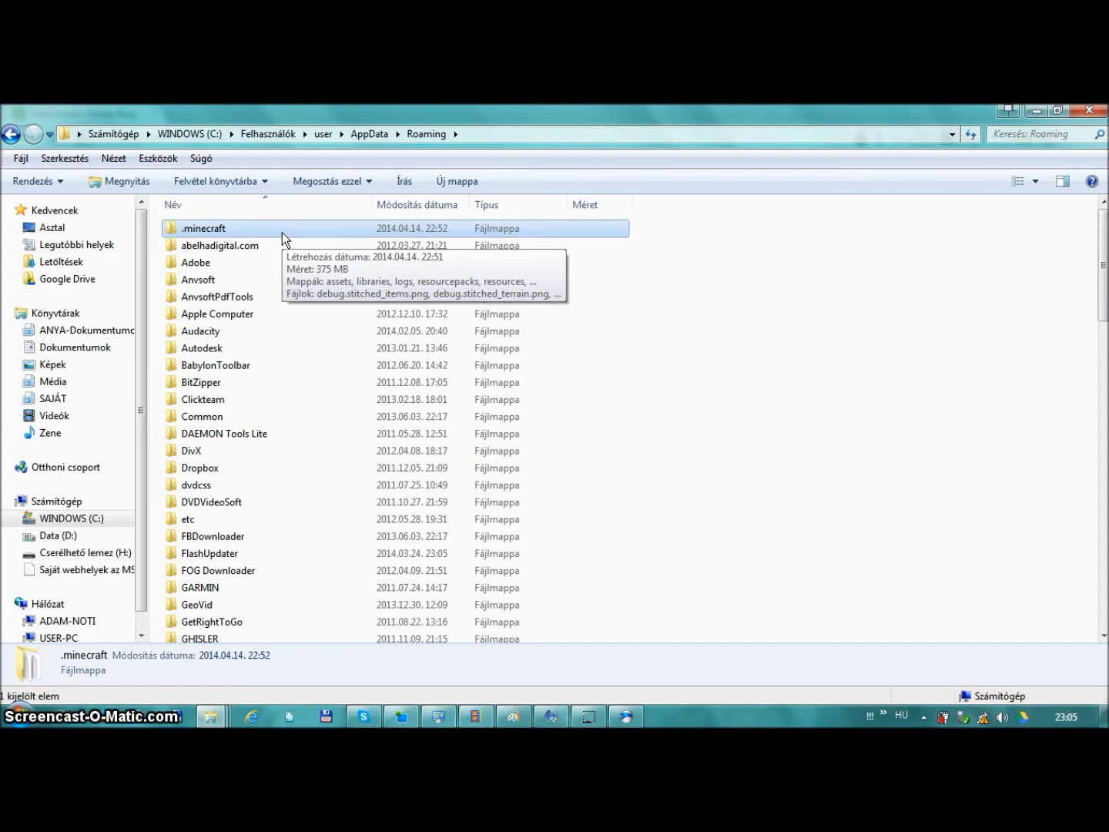
pyautogui.doubleClick(282, 232)
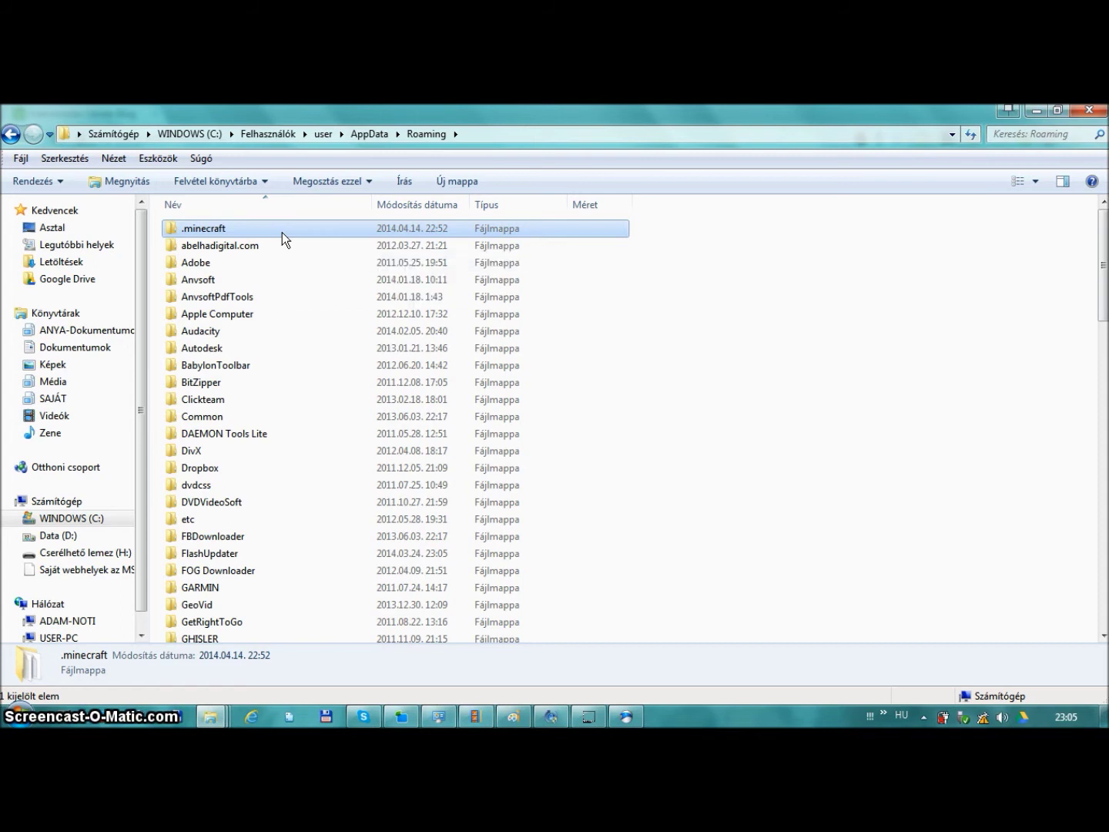
# Look through the folders and files stored in the .minecraft folder
pyautogui.scroll(-2, 296, 419)
pyautogui.scroll(2, 296, 419)
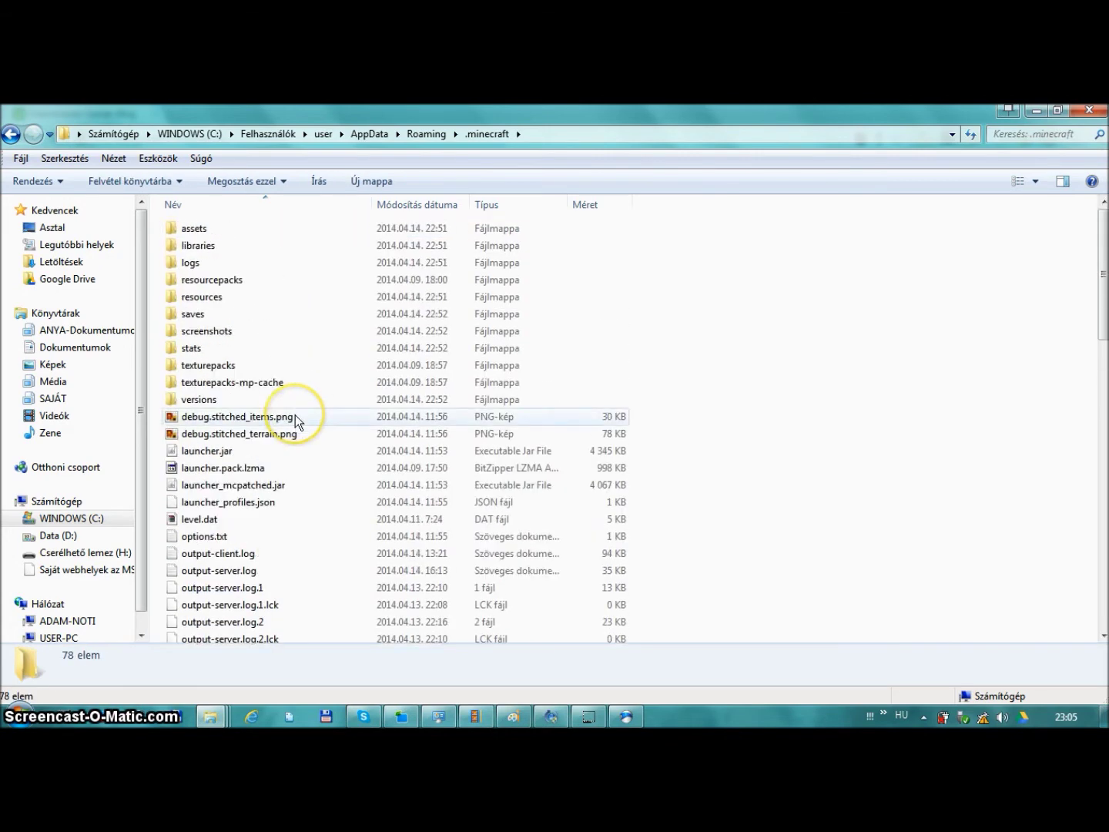
pyautogui.scroll(-2, 323, 426)
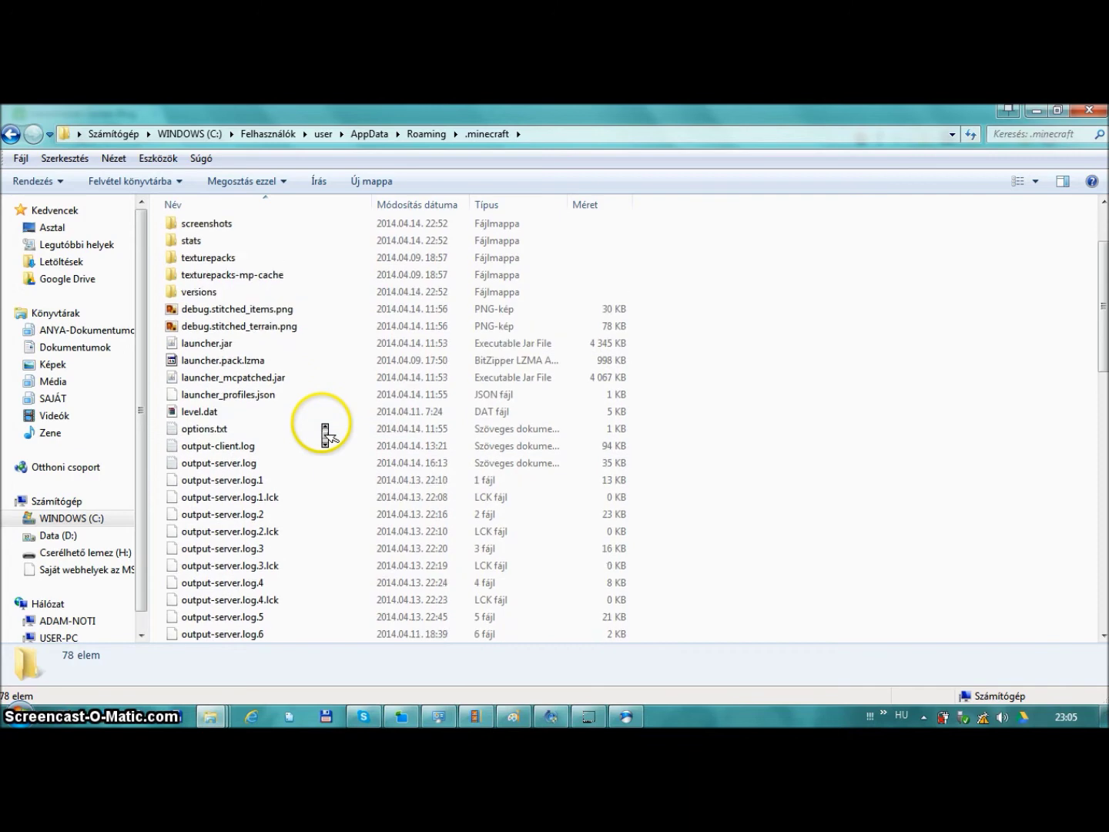
pyautogui.click(322, 428)
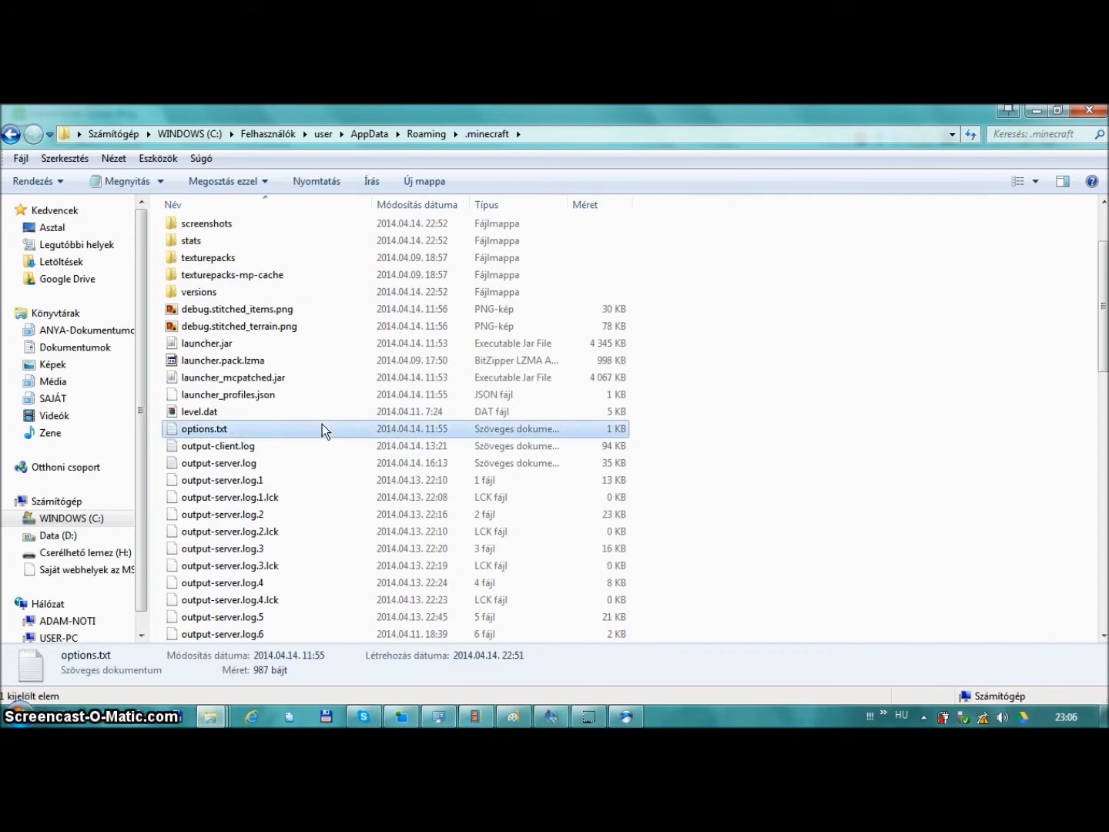
pyautogui.scroll(-15, 323, 424)
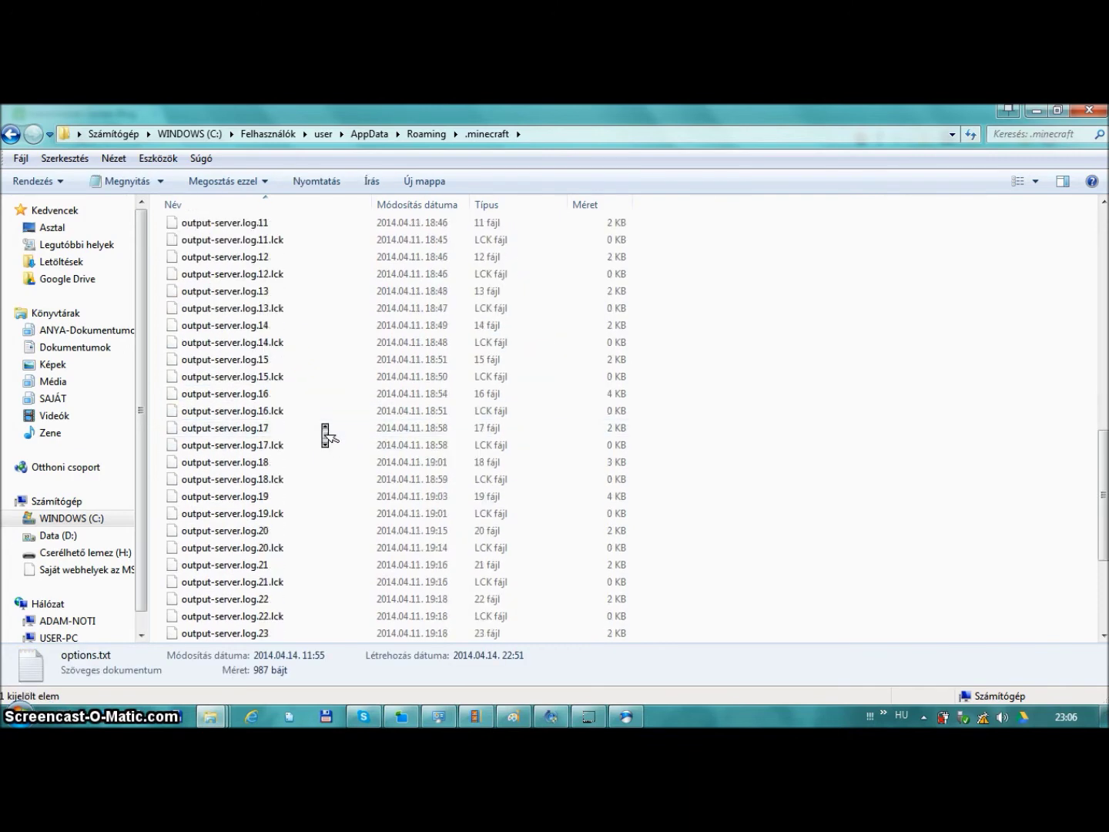
pyautogui.scroll(-3, 323, 423)
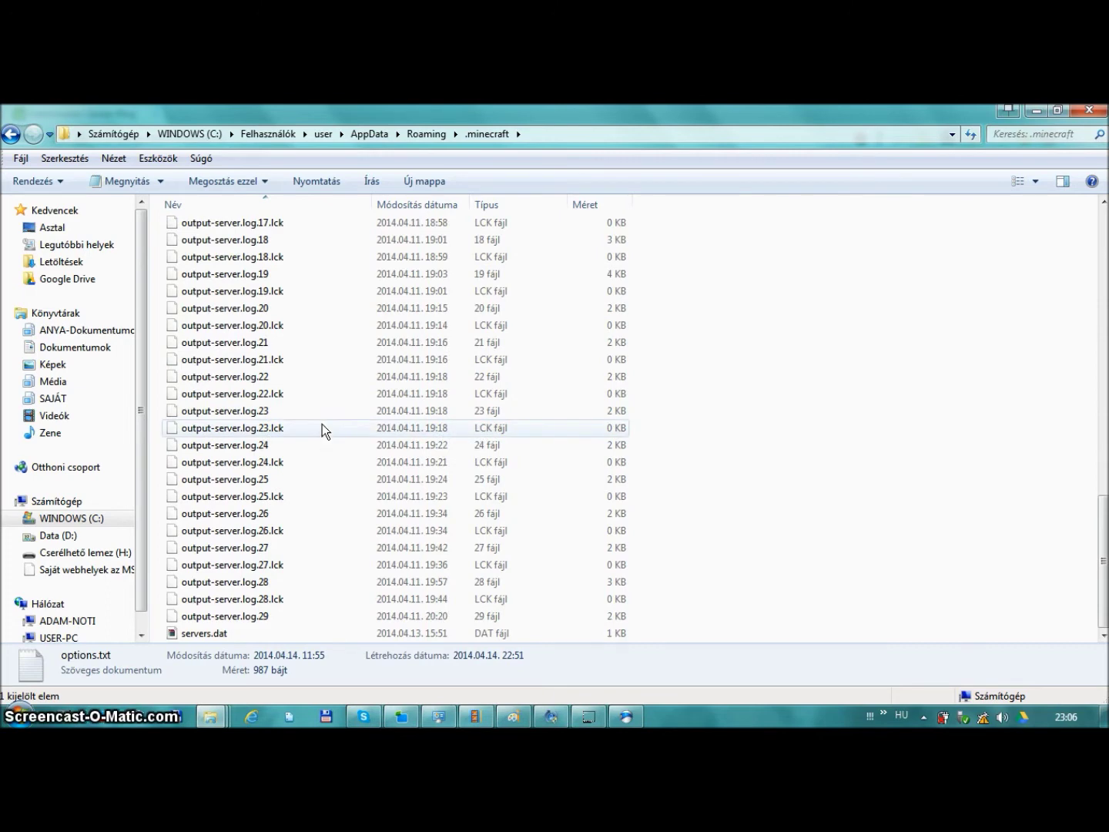
pyautogui.scroll(12, 323, 424)
pyautogui.scroll(8, 323, 424)
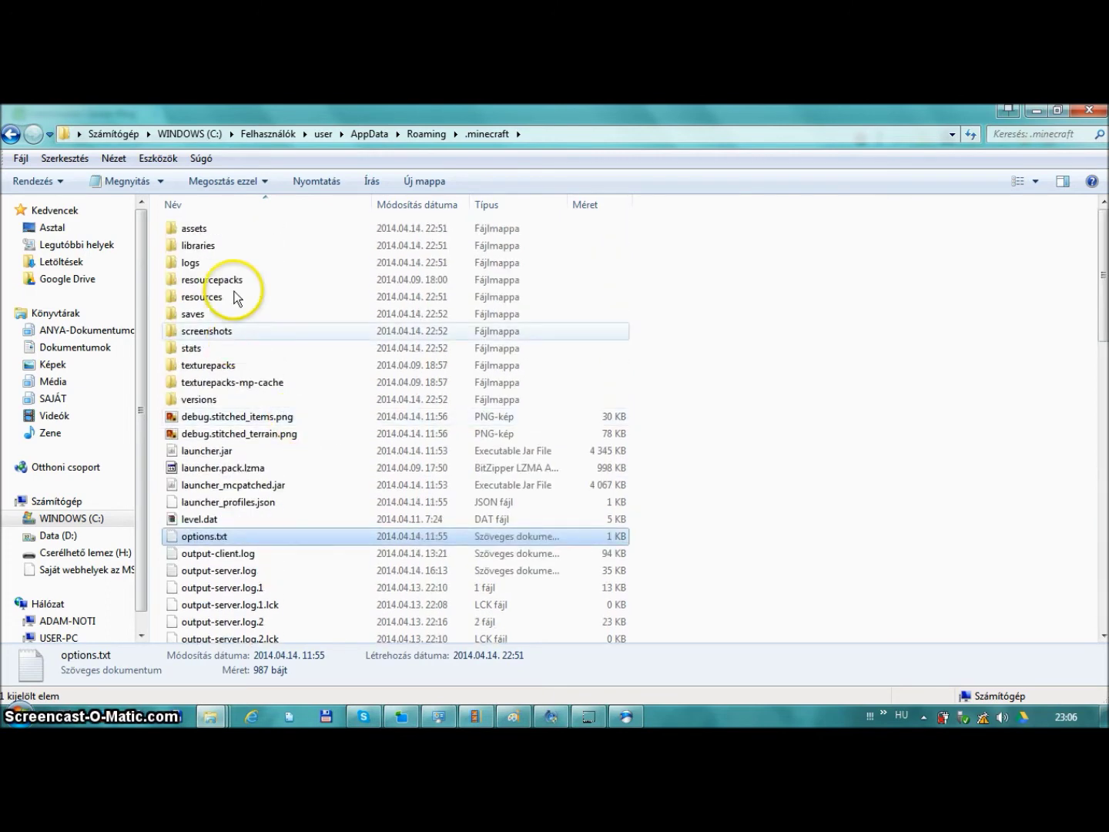
# Open the 1.7.7 folder inside the .minecraft versions folder
pyautogui.click(262, 229)
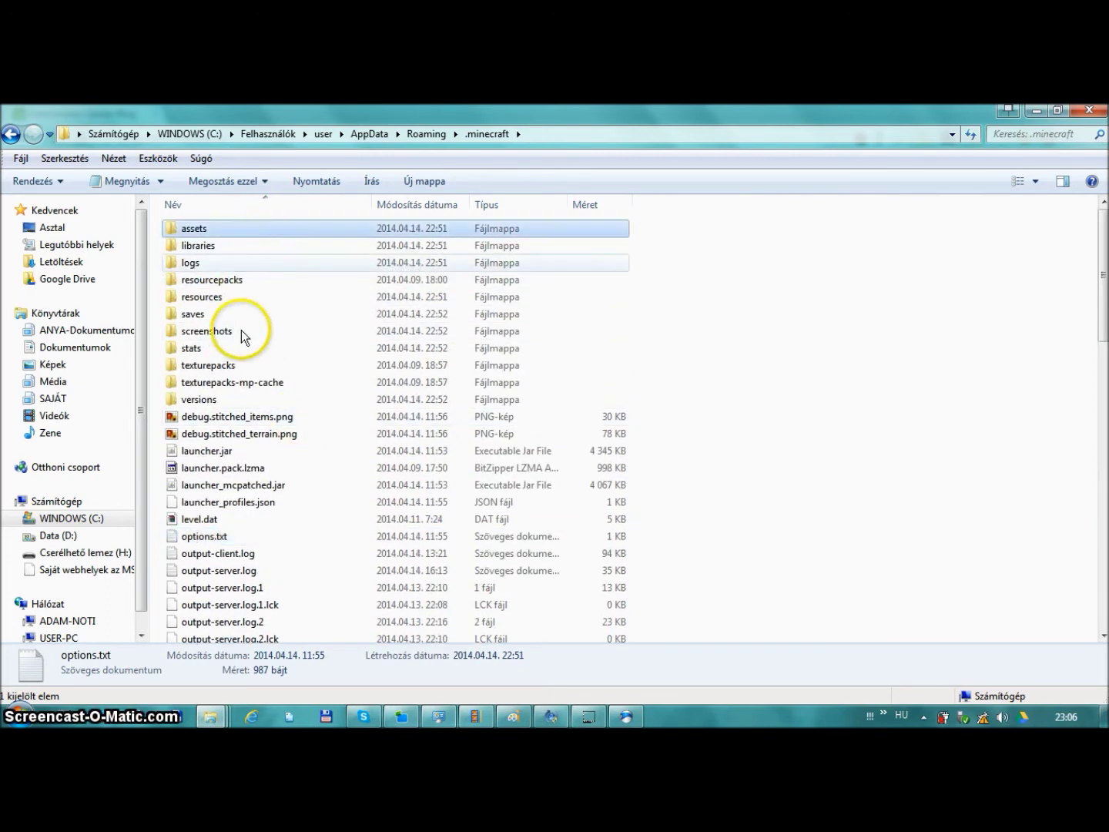
pyautogui.doubleClick(231, 400)
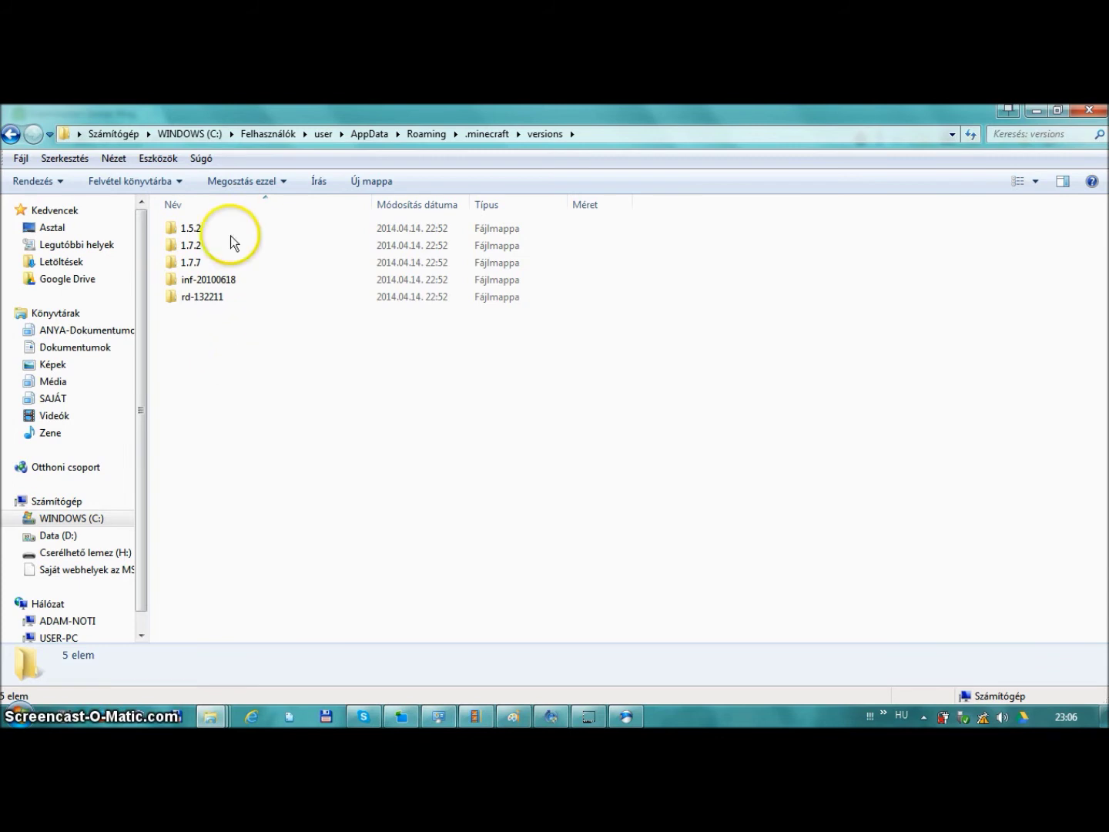
pyautogui.hotkey('ctrl', 'a')
pyautogui.click(216, 394)
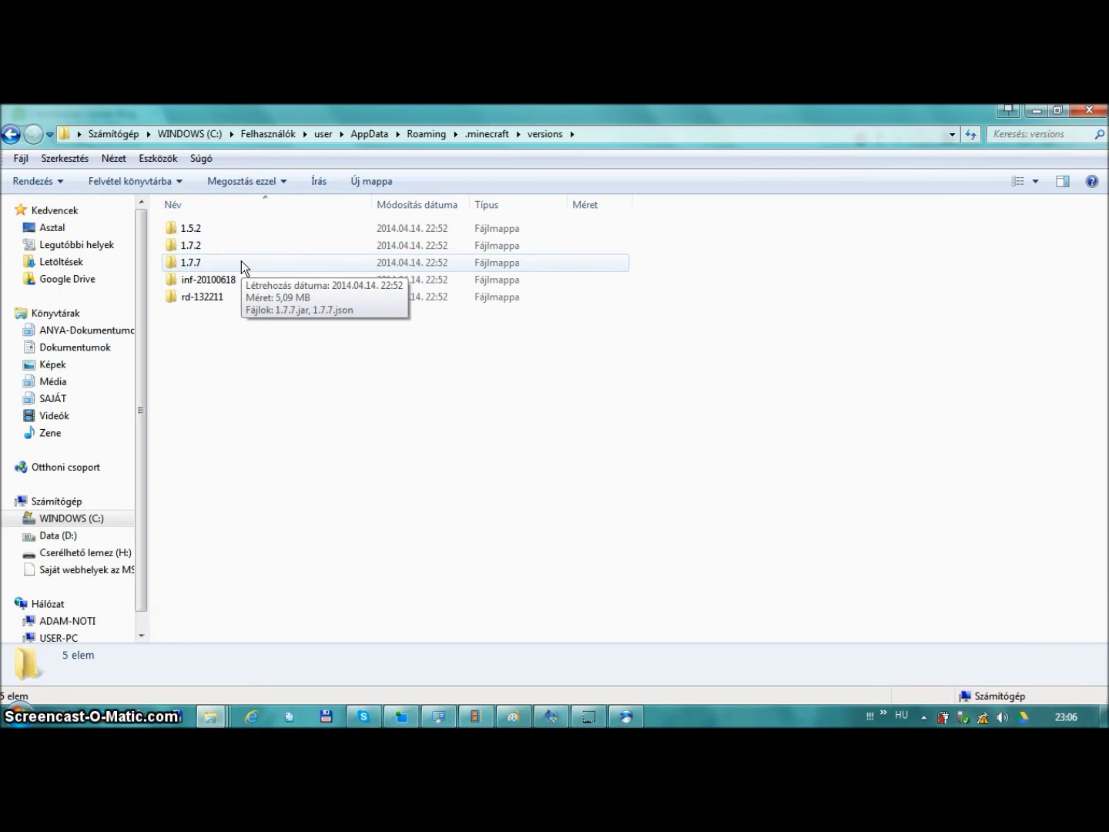
pyautogui.click(241, 260)
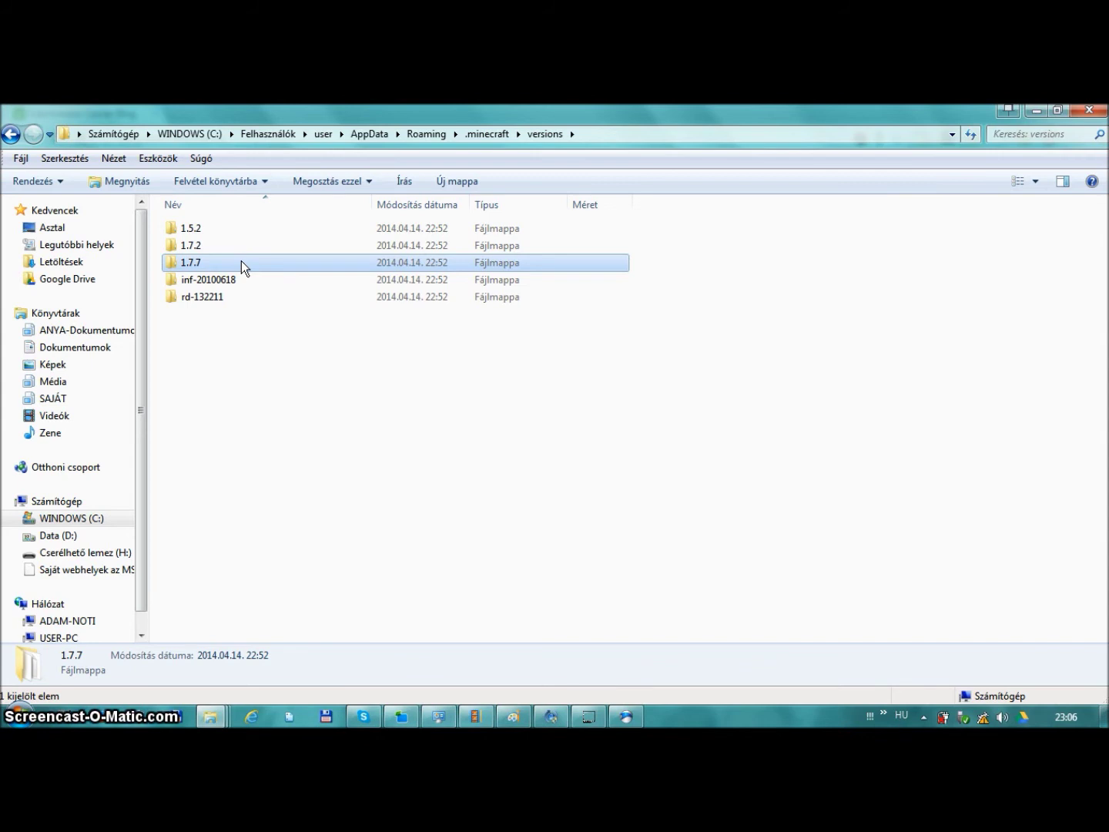
pyautogui.doubleClick(241, 260)
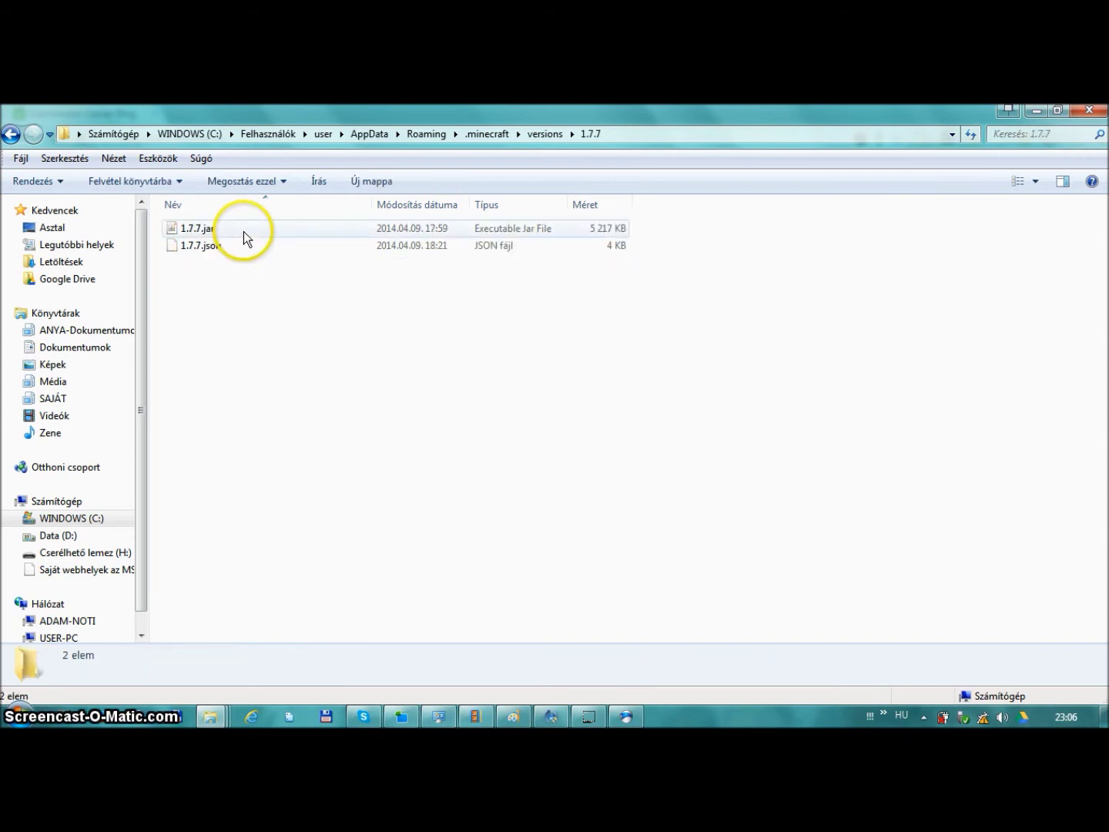
# Rename 1.7.7.jar to 1.7.7.zip and accept the file extension change
pyautogui.click(243, 232)
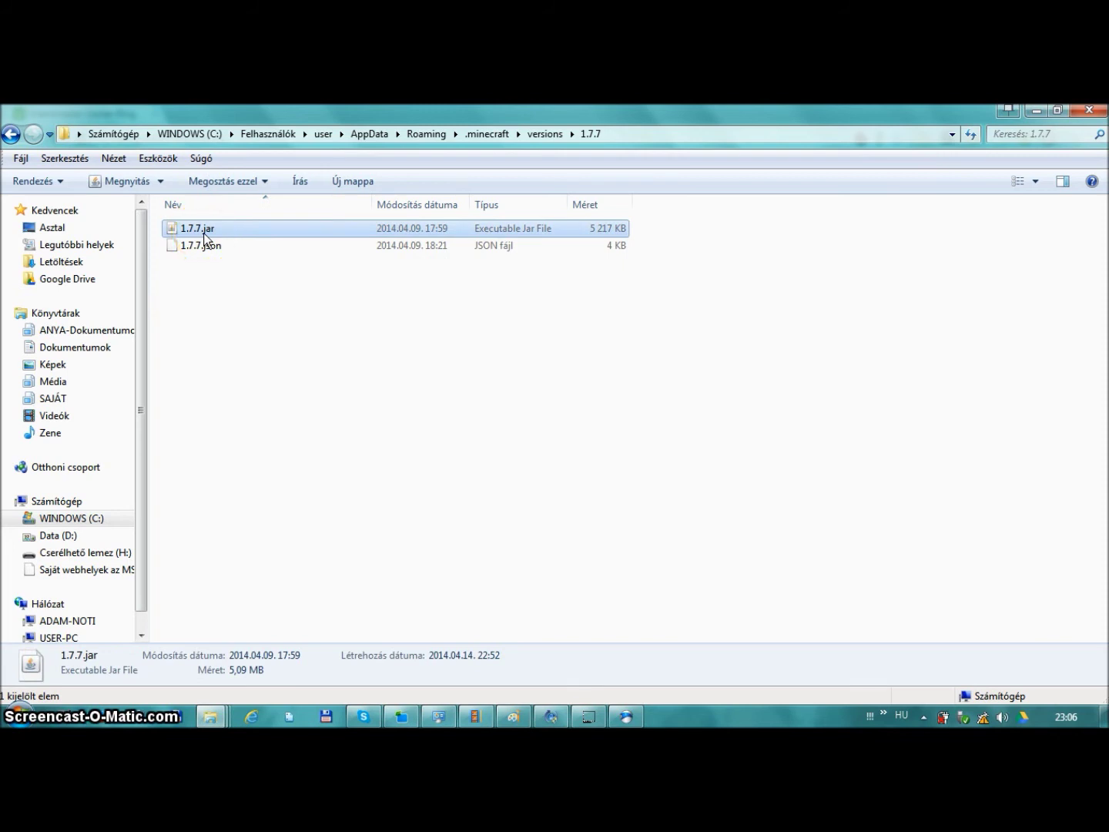
pyautogui.click(227, 231)
pyautogui.press('Right')
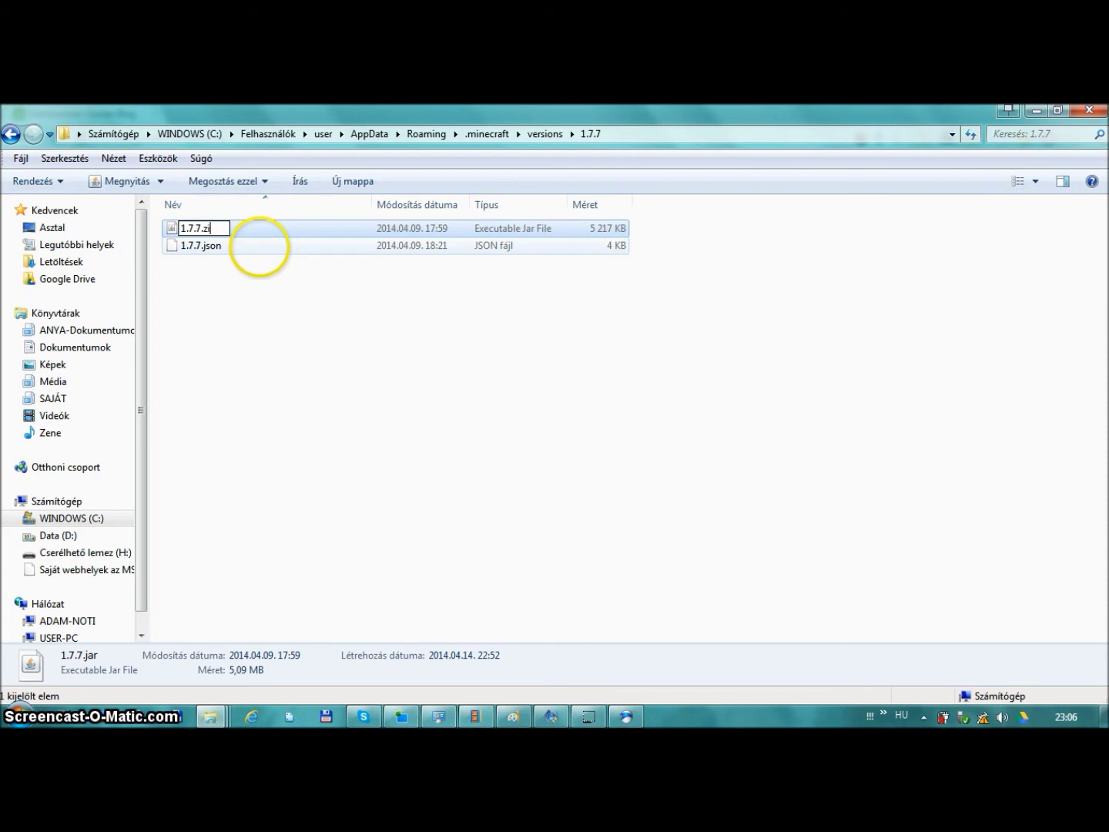
pyautogui.write('zip')
pyautogui.press('Return')
pyautogui.press('Return')
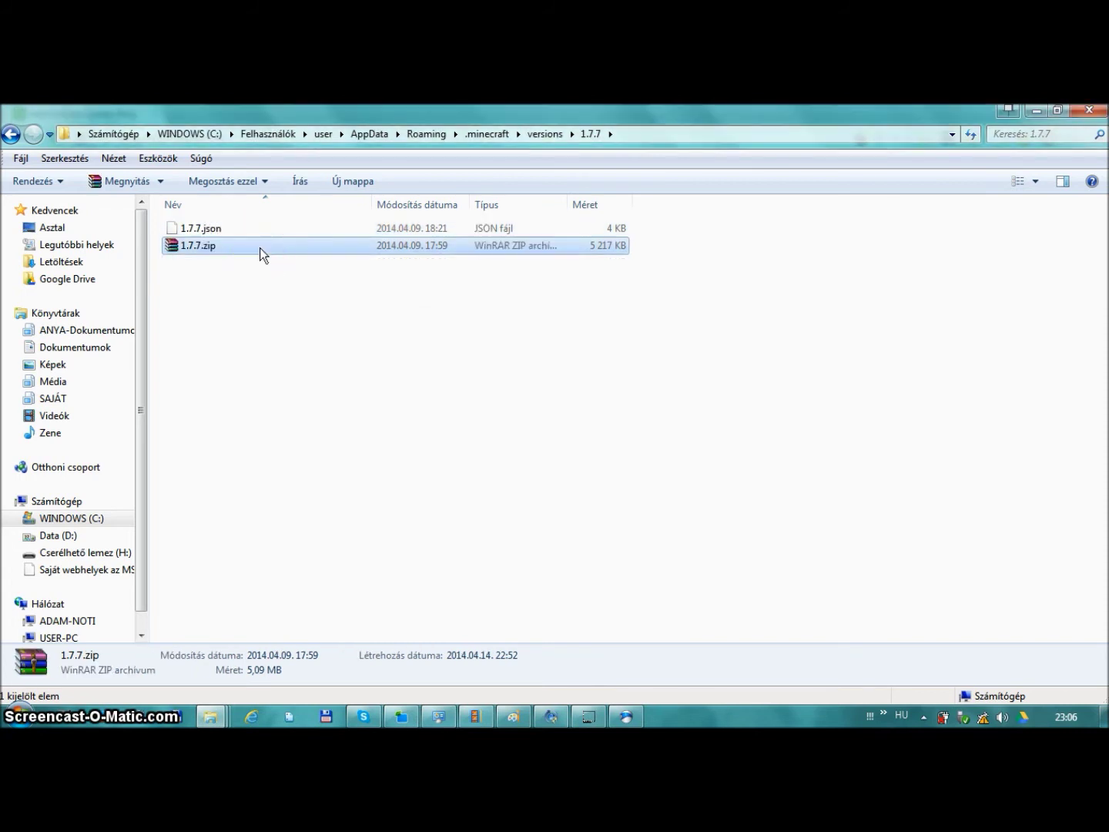
# Open the 1.7.7.zip archive in WinRAR and dismiss the registration reminder
pyautogui.rightClick(264, 253)
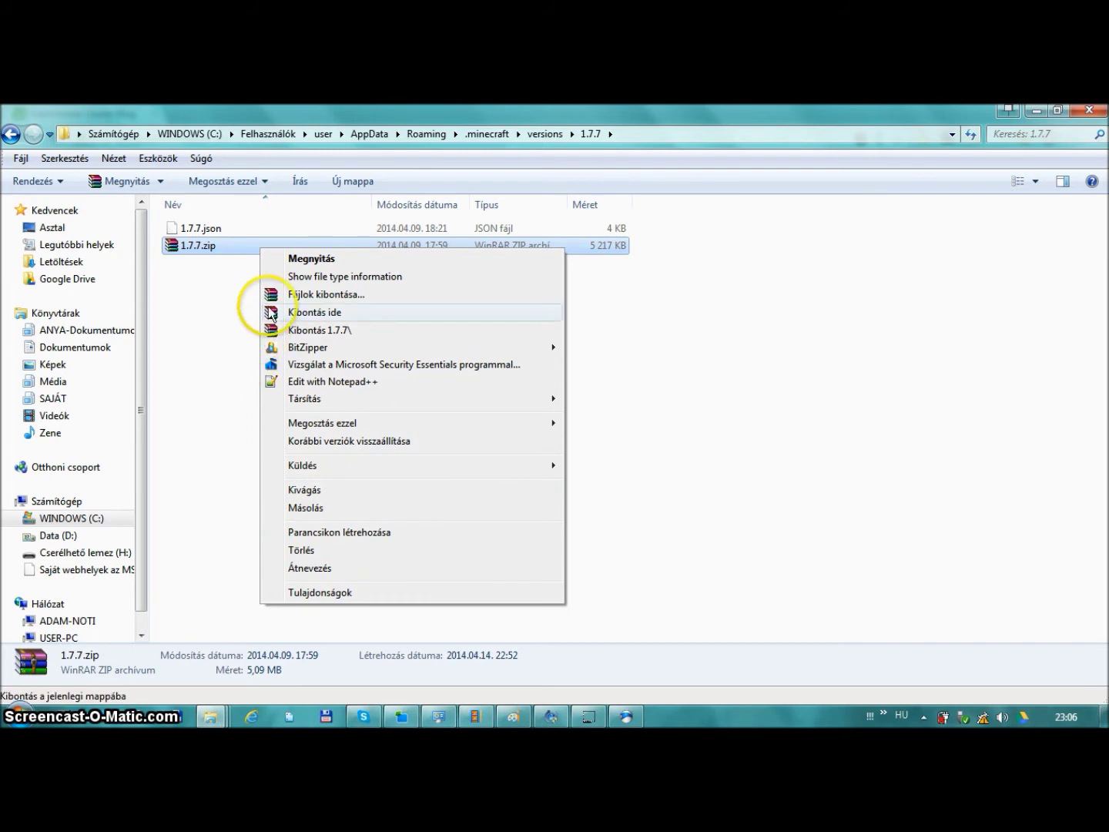
pyautogui.click(304, 259)
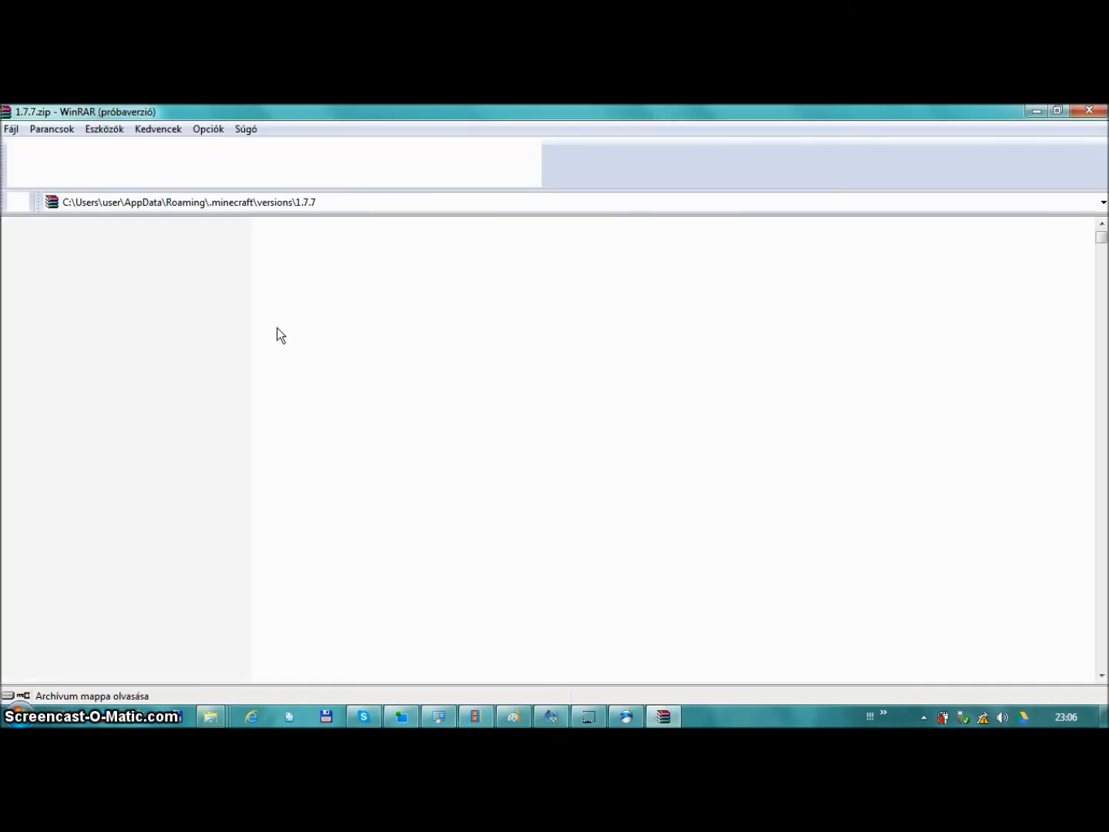
pyautogui.click(676, 341)
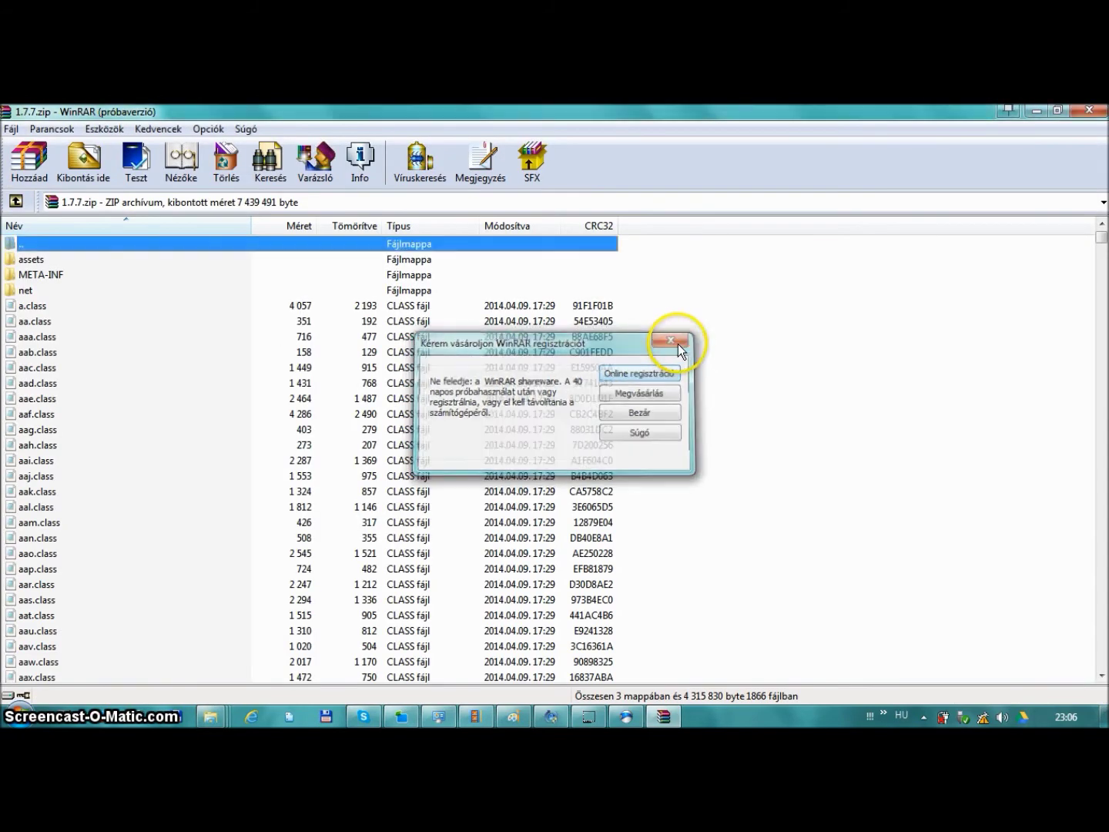
# Look through the folders and class files at the root of the archive
pyautogui.press('Down')
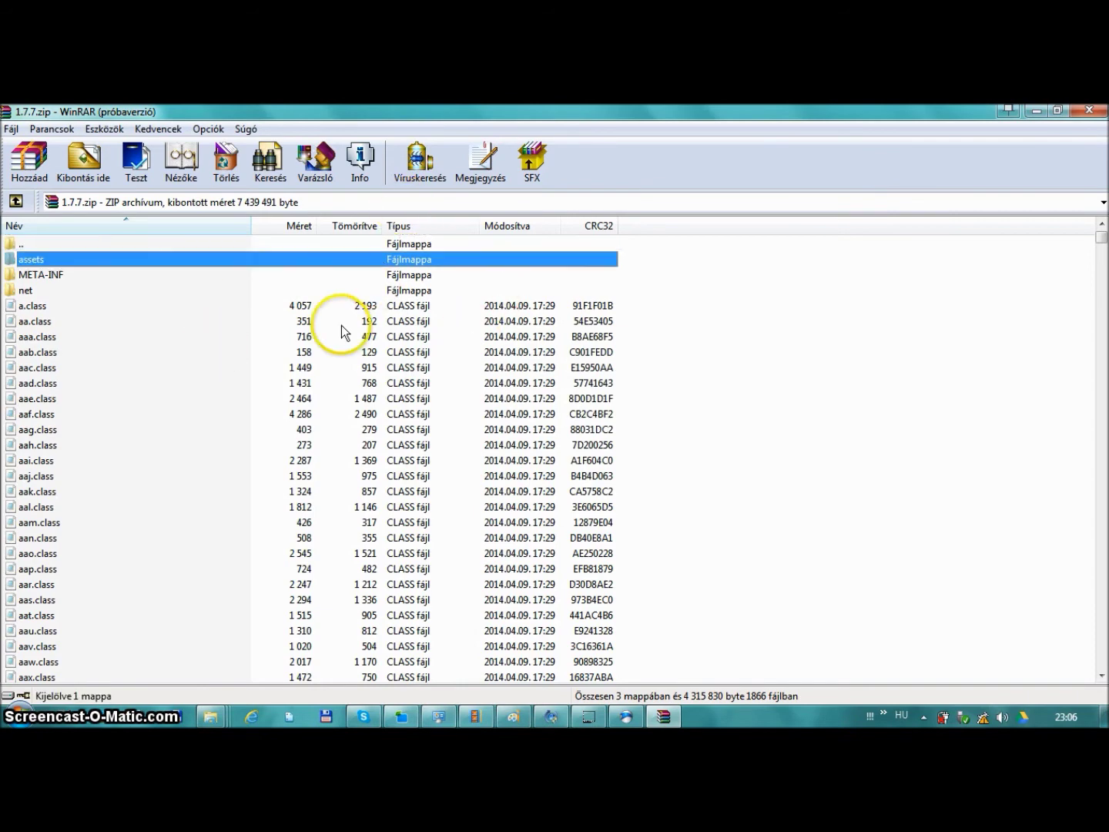
pyautogui.press('Down')
pyautogui.press('Down')
pyautogui.press('Down')
pyautogui.press('Down')
pyautogui.press('Down')
pyautogui.press('Down')
pyautogui.press('Down')
pyautogui.press('Down')
pyautogui.press('Down')
pyautogui.press('Down')
pyautogui.press('Down')
pyautogui.press('Down')
pyautogui.press('Down')
pyautogui.press('Down')
pyautogui.press('Down')
pyautogui.press('Down')
pyautogui.press('Down')
pyautogui.press('Down')
pyautogui.press('Down')
pyautogui.press('Down')
pyautogui.press('Down')
pyautogui.press('Down')
pyautogui.press('Down')
pyautogui.press('Down')
pyautogui.press('Down')
pyautogui.press('Down')
# Go to the assets\minecraft\textures folder inside the archive
pyautogui.press('Home')
pyautogui.press('Down')
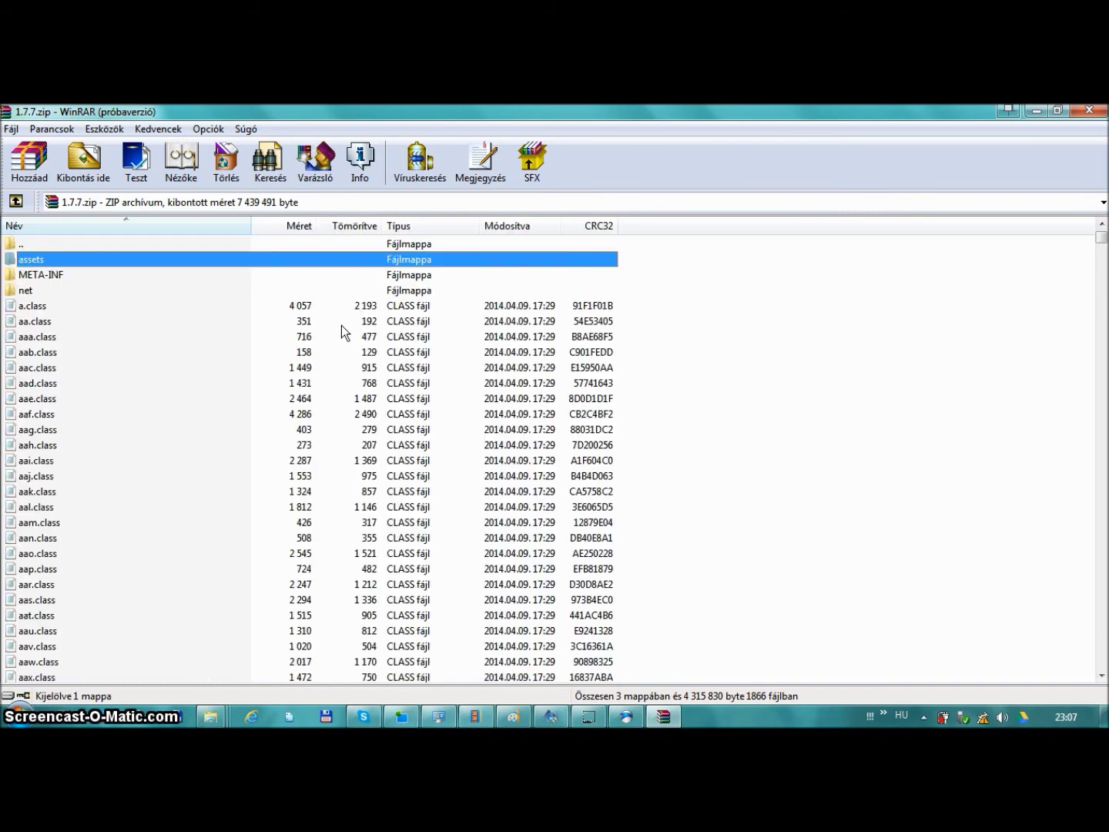
pyautogui.press('Return')
pyautogui.press('Down')
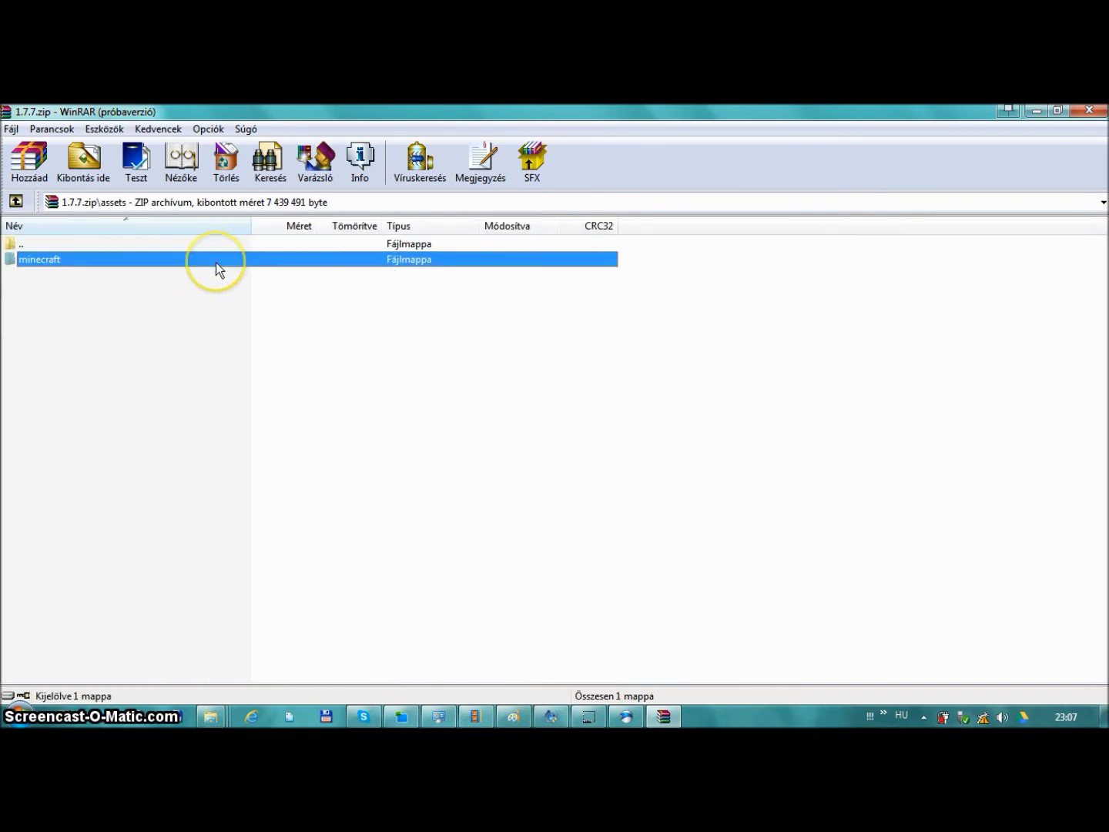
pyautogui.press('Return')
pyautogui.press('Down')
pyautogui.press('Down')
pyautogui.press('Down')
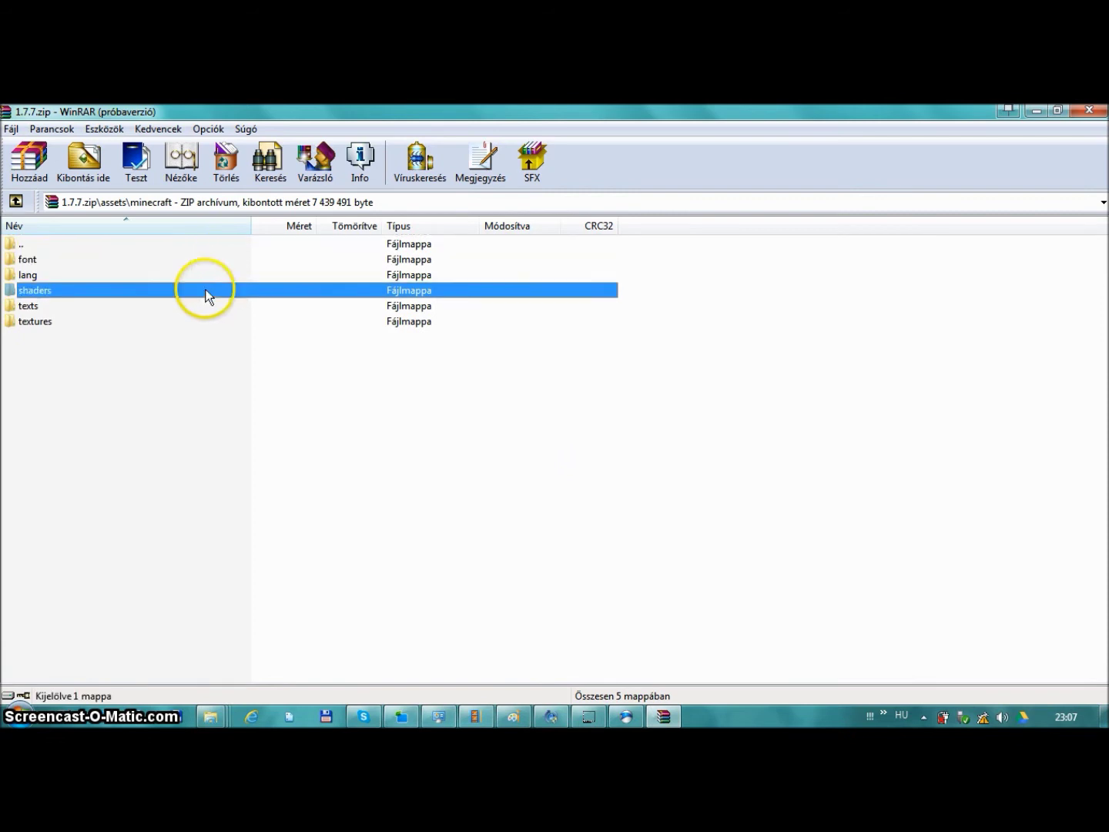
pyautogui.press('Down')
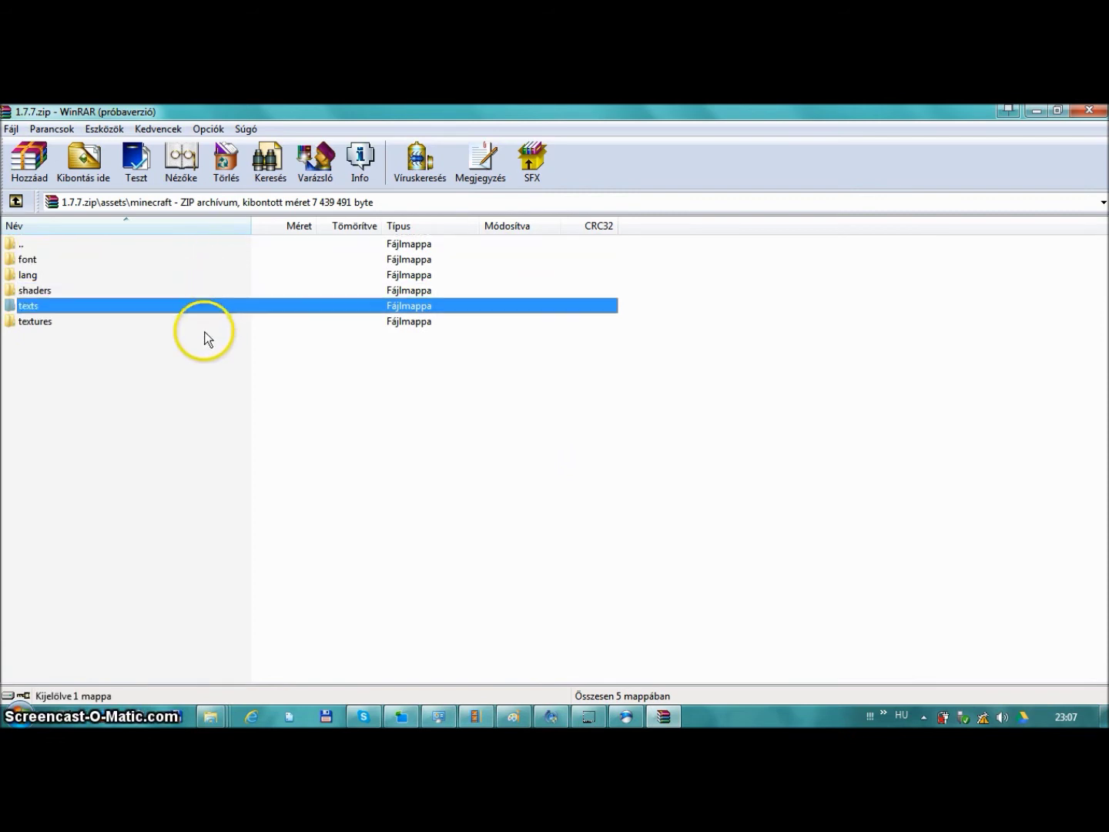
pyautogui.click(205, 333)
pyautogui.click(202, 325)
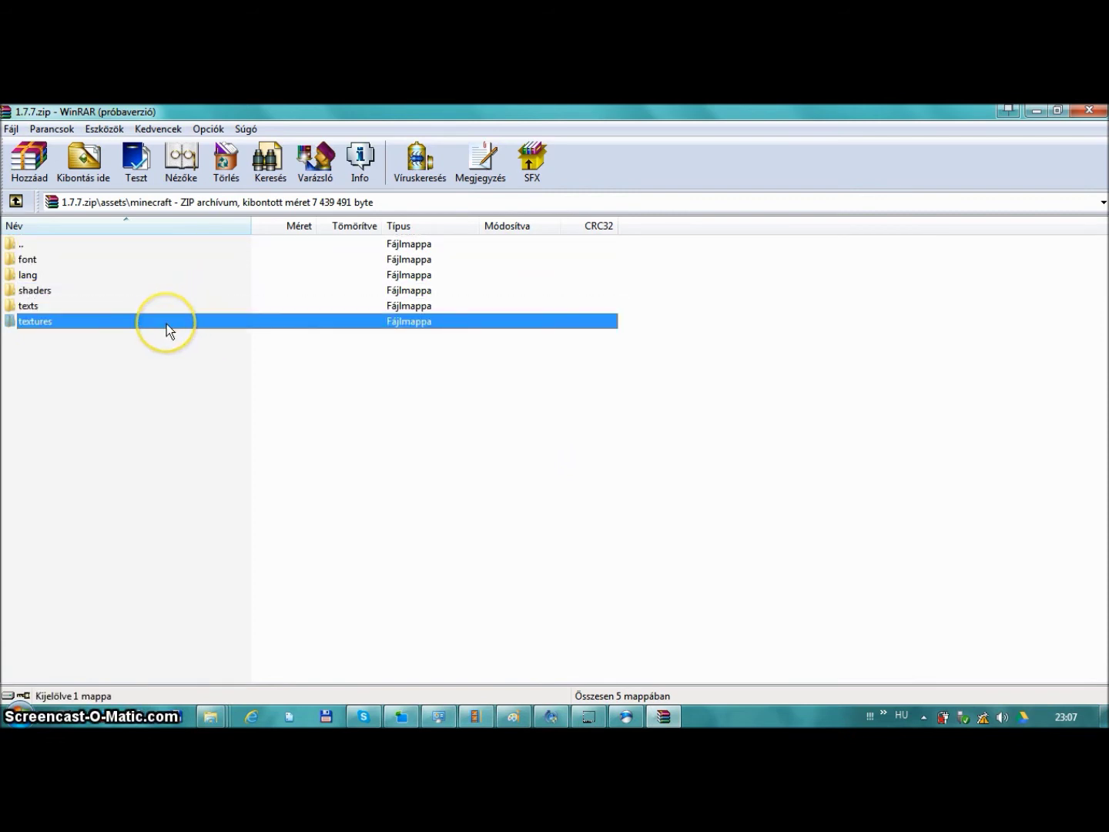
pyautogui.doubleClick(139, 322)
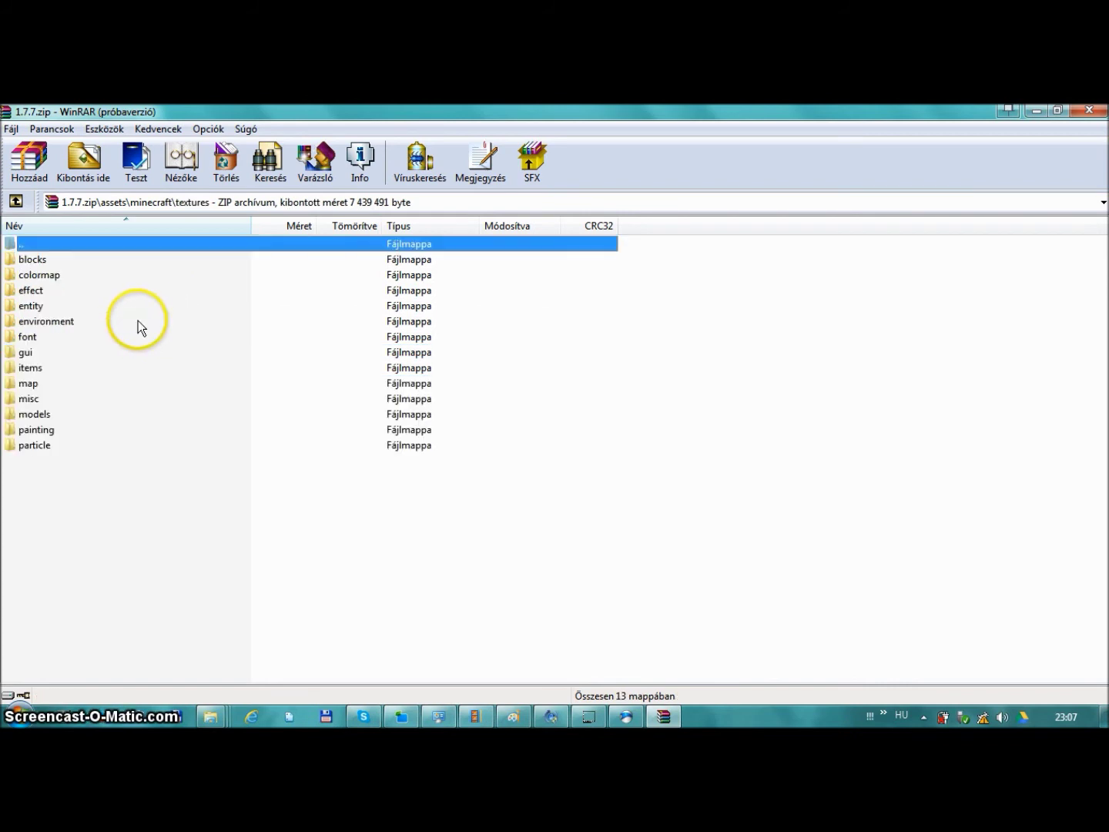
# Look over the texture subfolders and open the blocks folder
pyautogui.click(159, 272)
pyautogui.click(137, 367)
pyautogui.click(136, 409)
pyautogui.press('Down')
pyautogui.press('Down')
pyautogui.press('Up')
pyautogui.press('f')
pyautogui.press('c')
pyautogui.press('b')
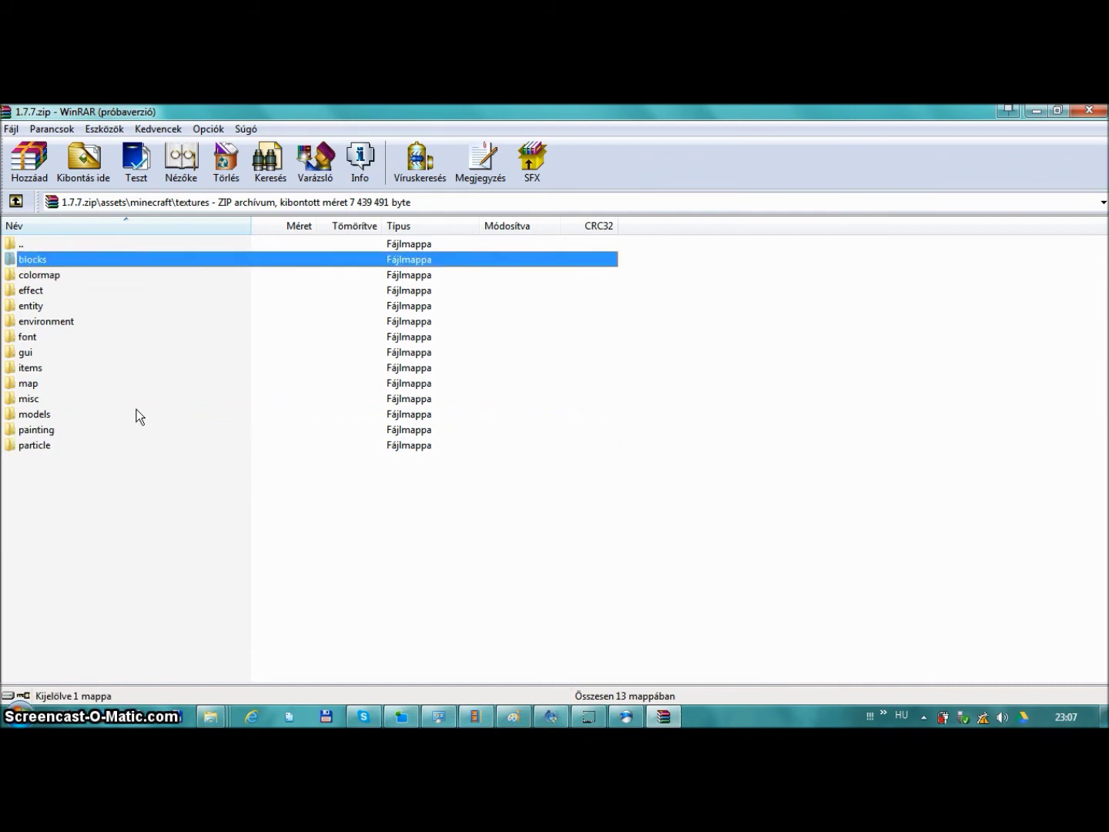
pyautogui.press('Return')
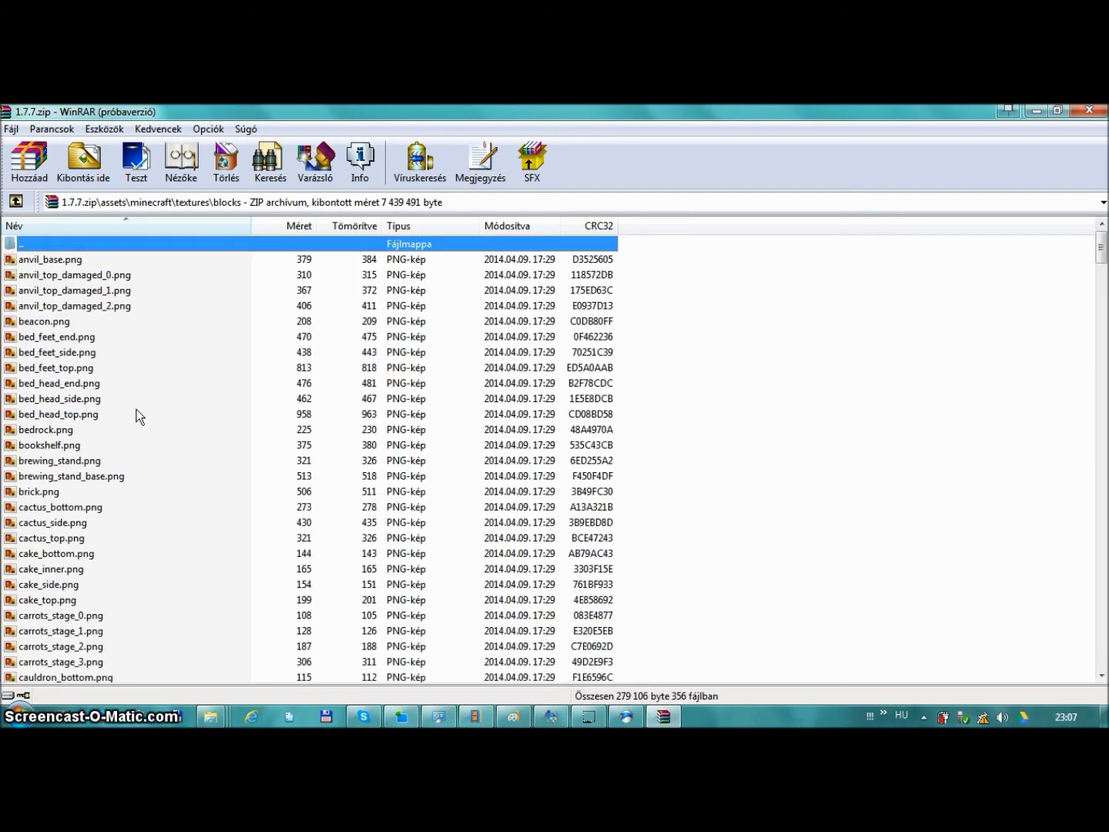
# Examine the block texture PNG files, such as the anvil, bed, brewing stand, cactus, carrot and cauldron images
pyautogui.click(199, 281)
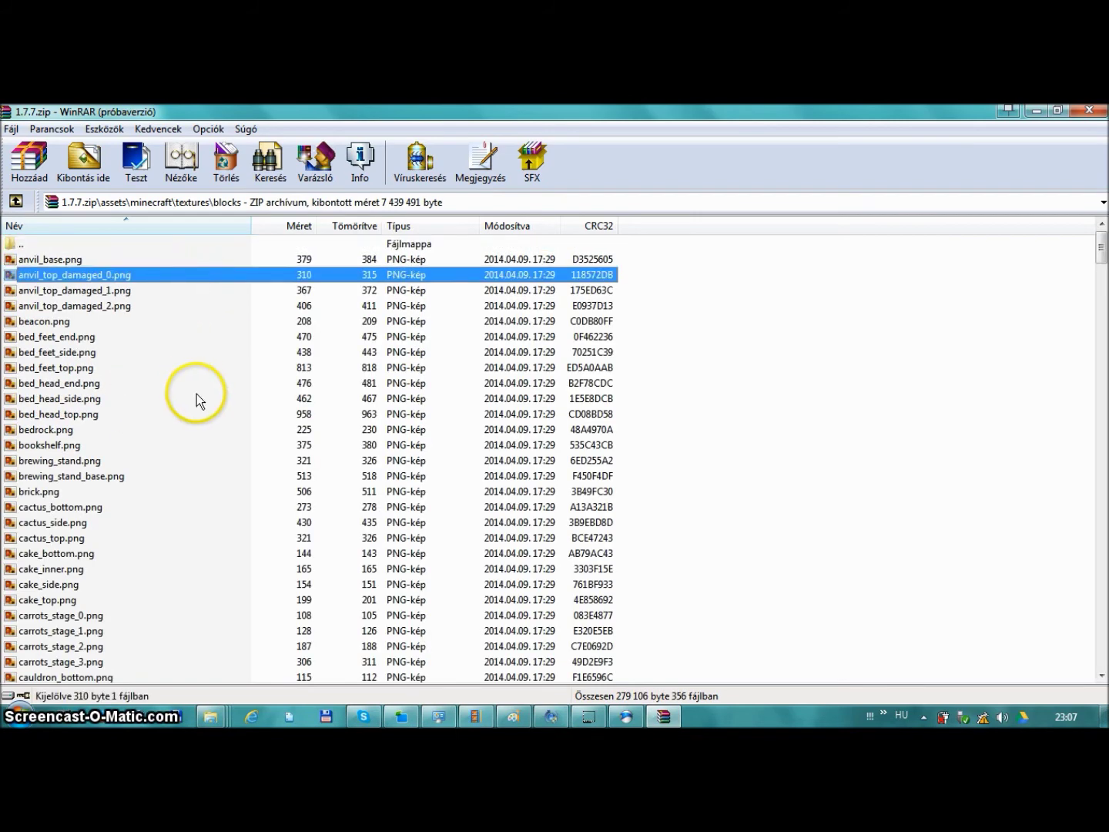
pyautogui.press('a')
pyautogui.press('b')
pyautogui.press('e')
pyautogui.press('d')
pyautogui.press('r')
pyautogui.press('c')
pyautogui.press('a')
pyautogui.press('u')
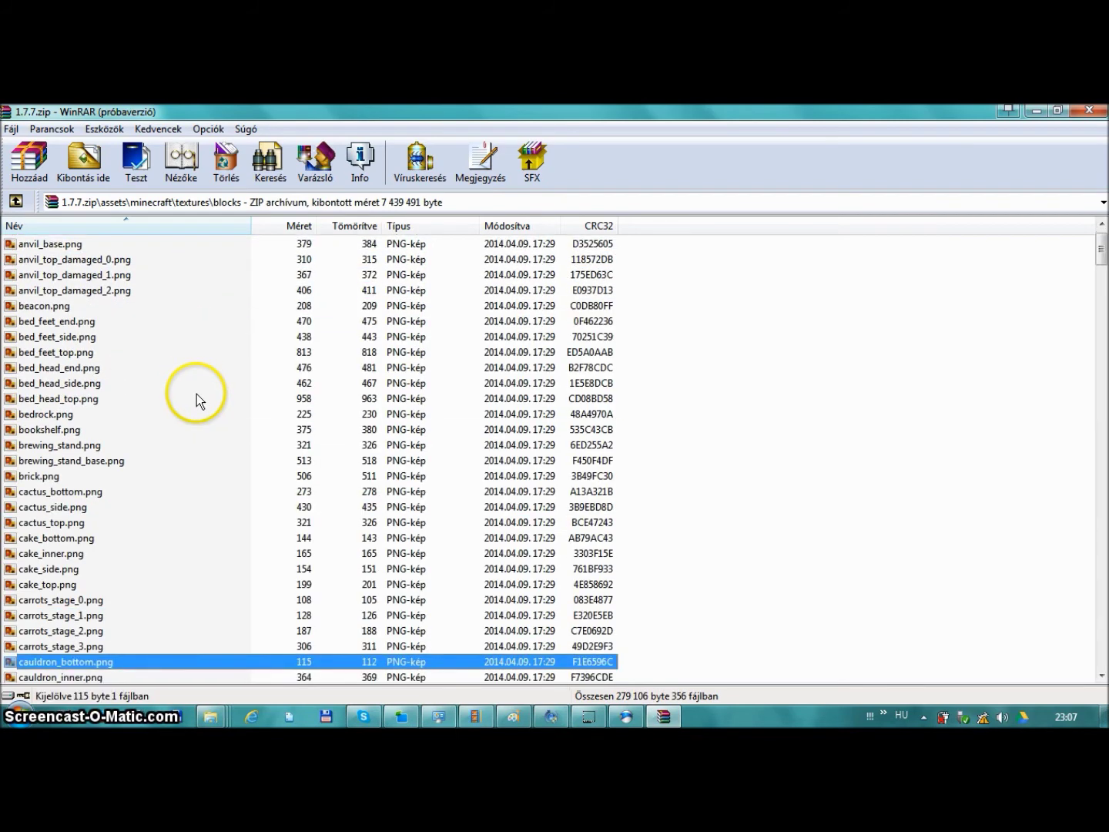
pyautogui.press('Down')
pyautogui.press('Down')
pyautogui.press('Up')
pyautogui.press('Up')
pyautogui.press('Up')
pyautogui.press('Down')
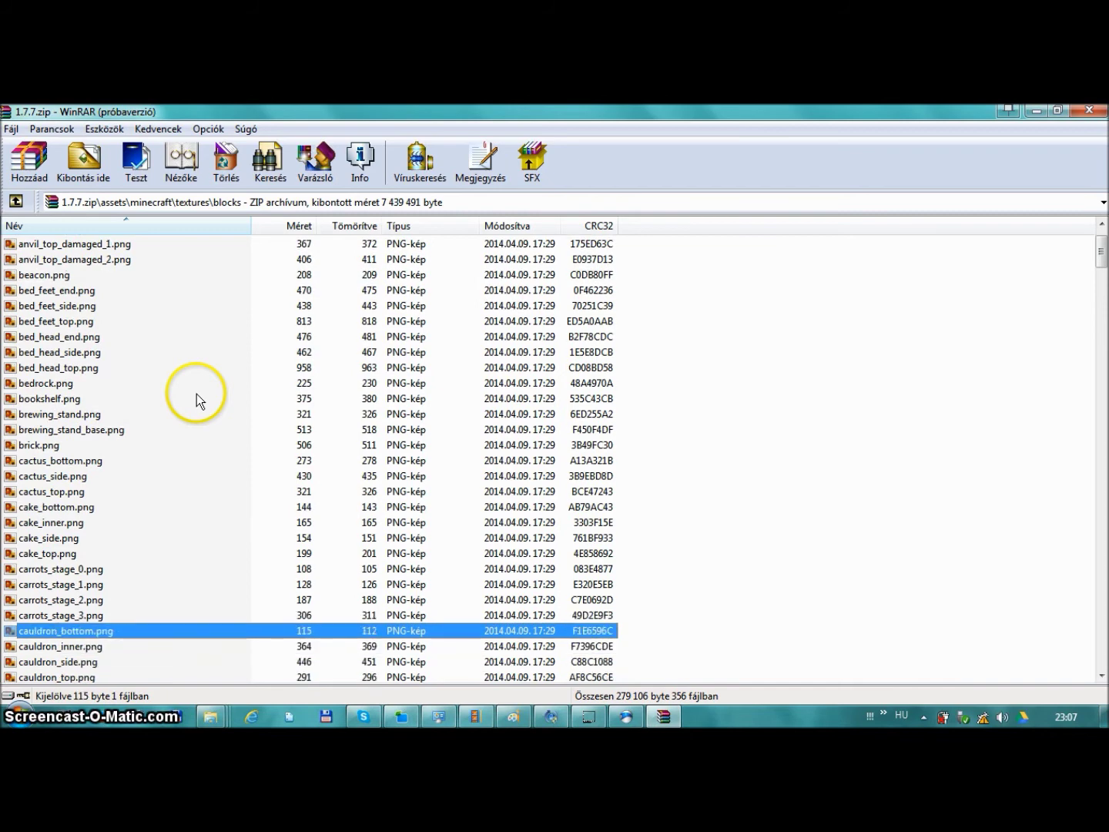
pyautogui.press('Up')
pyautogui.press('Up')
pyautogui.press('Up')
pyautogui.press('Up')
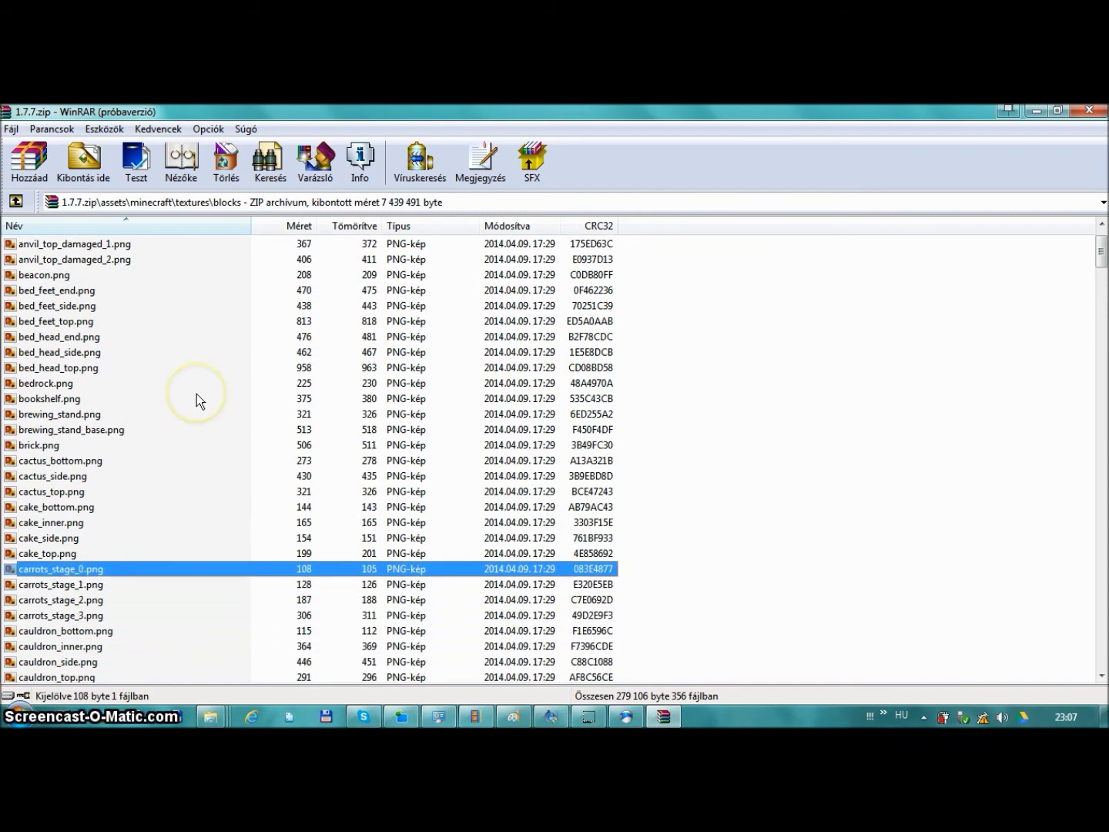
pyautogui.press('Up')
pyautogui.press('Up')
pyautogui.press('Up')
pyautogui.press('Up')
pyautogui.press('Up')
pyautogui.press('Up')
pyautogui.press('Up')
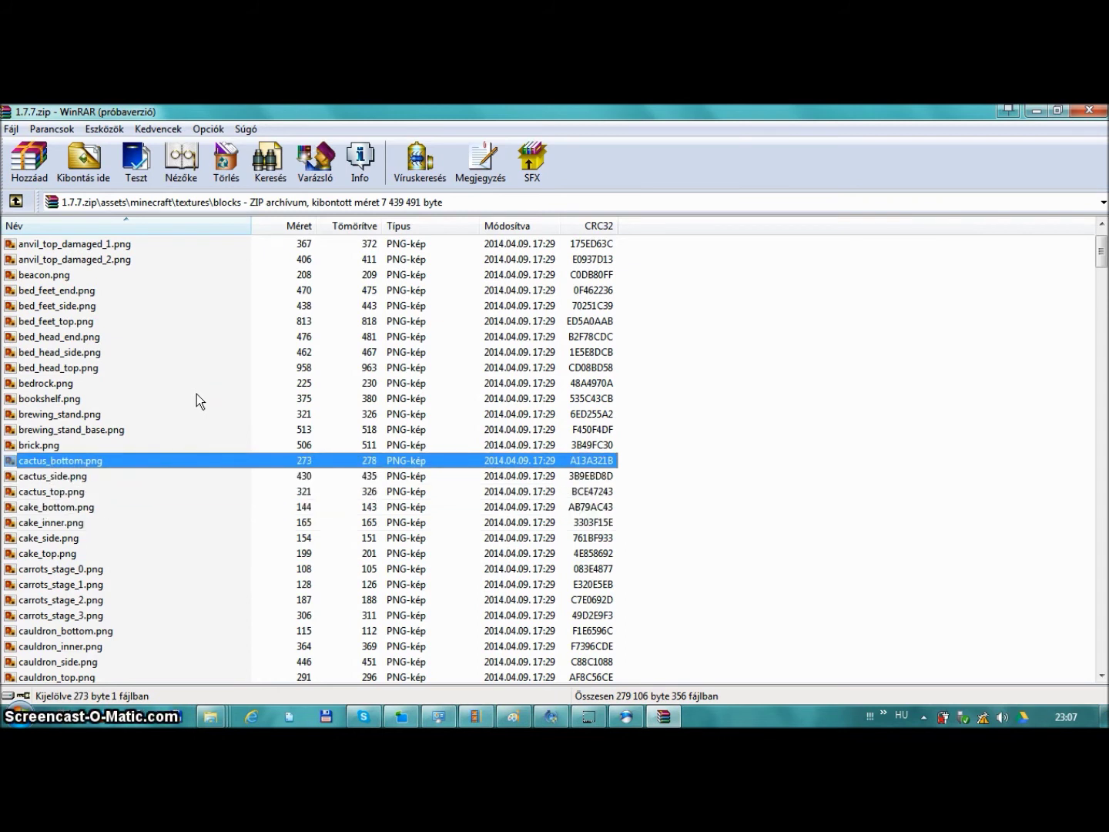
pyautogui.press('Up')
pyautogui.press('Up')
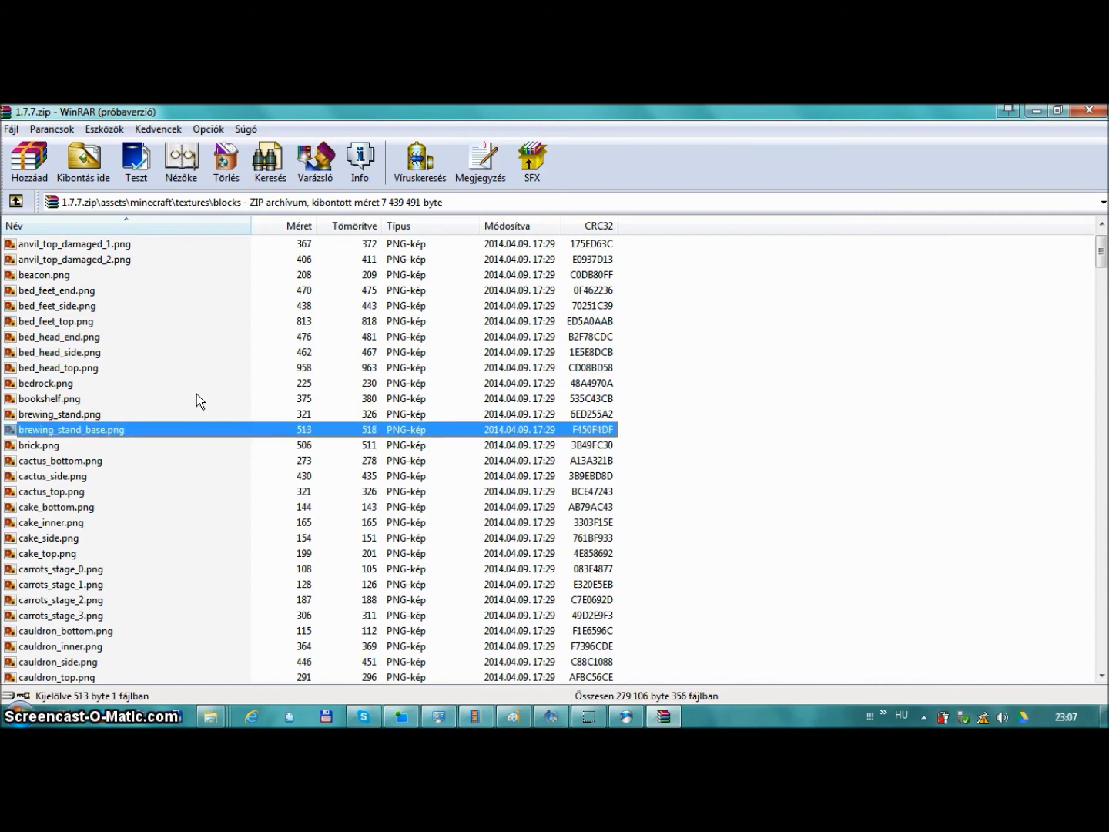
# Examine the block textures in the list, from the anvil and bed files down to the cobblestone and crafting table images
pyautogui.press('Up')
pyautogui.middleClick(197, 393)
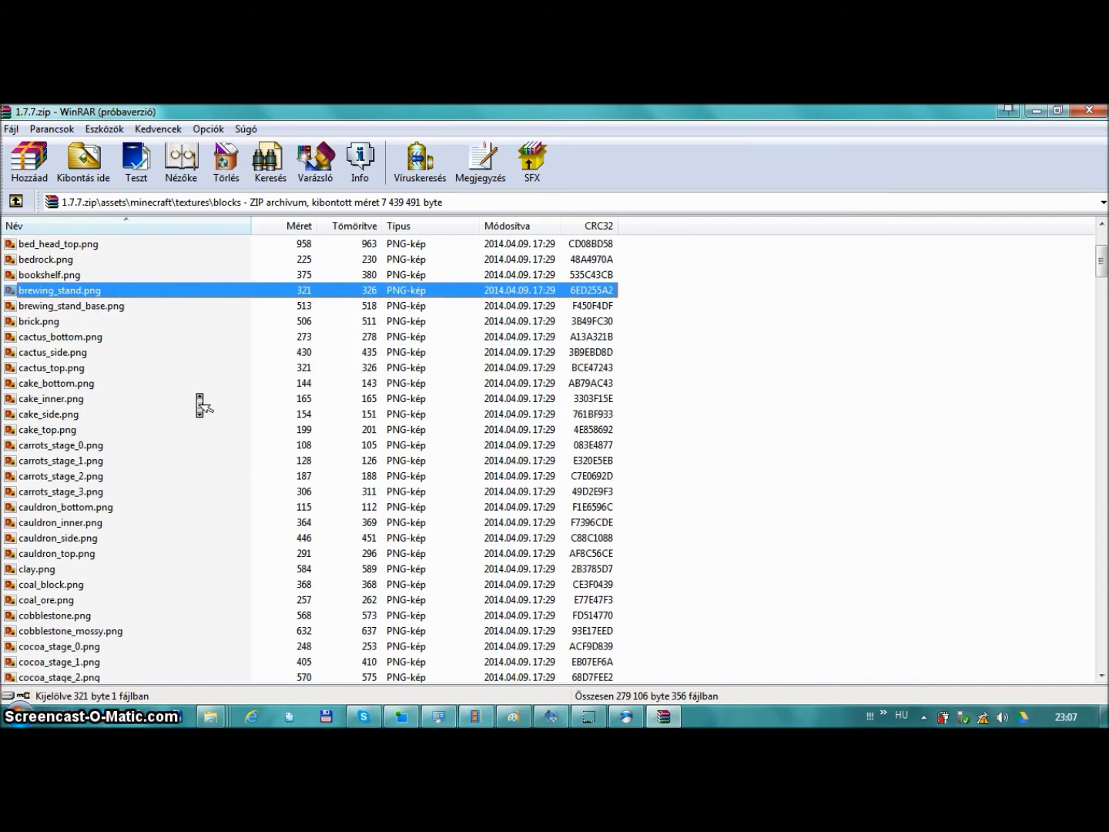
pyautogui.click(171, 414)
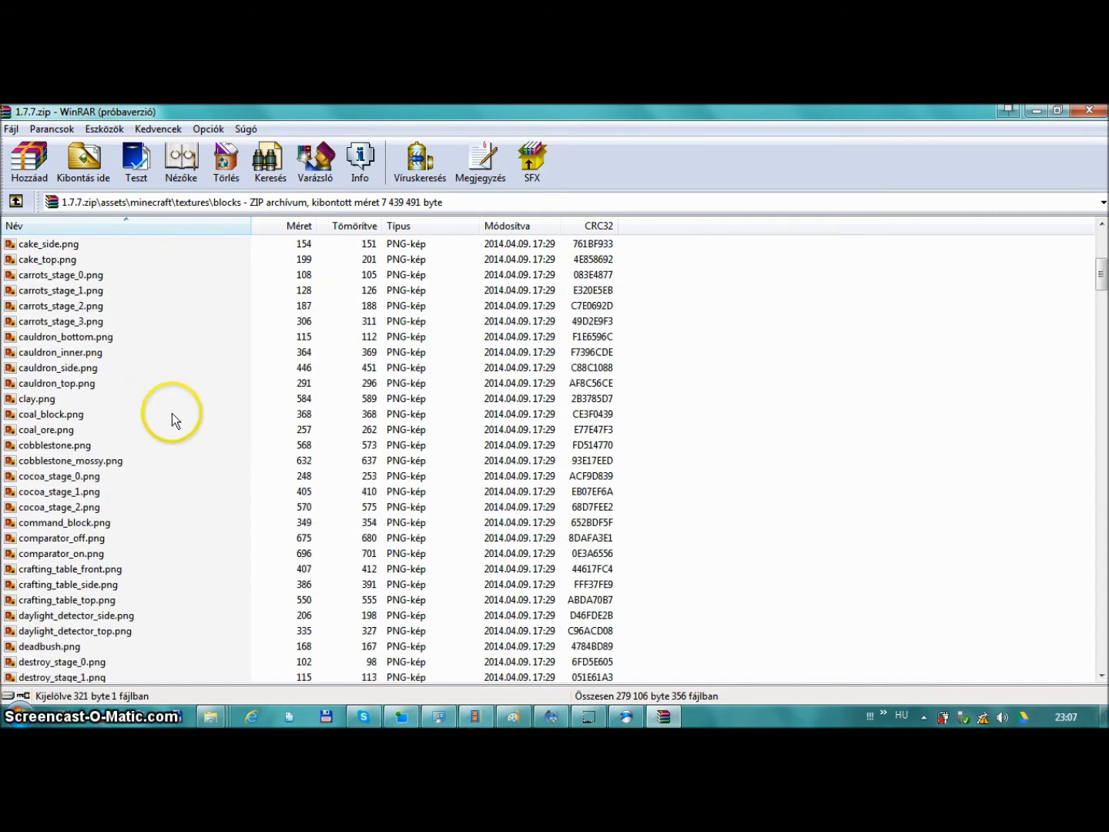
pyautogui.scroll(5, 169, 427)
pyautogui.middleClick(173, 435)
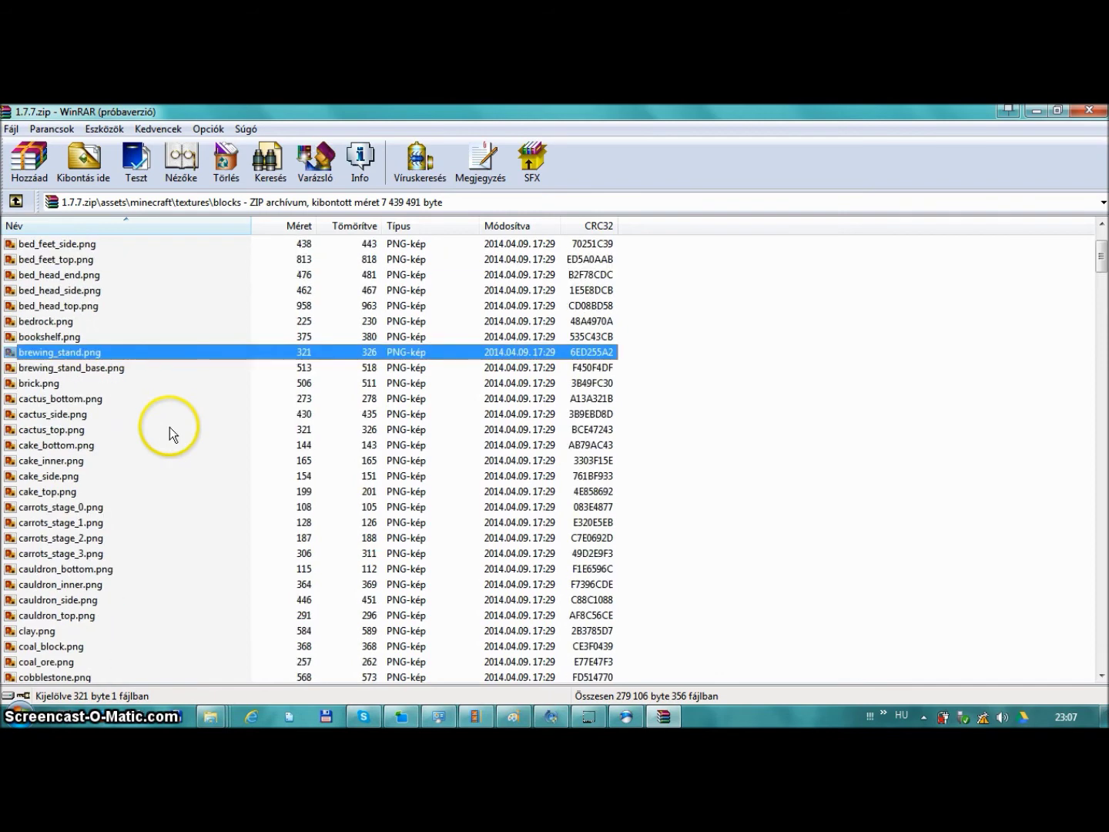
pyautogui.click(122, 399)
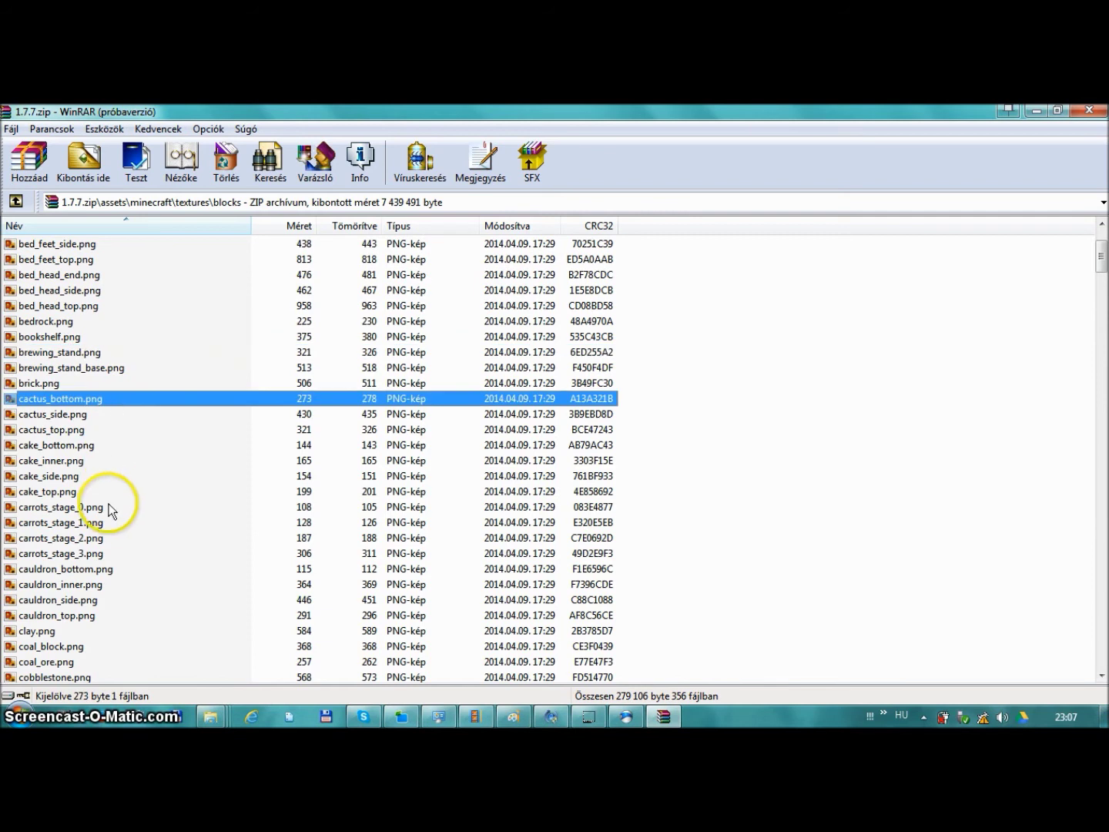
pyautogui.scroll(3, 131, 416)
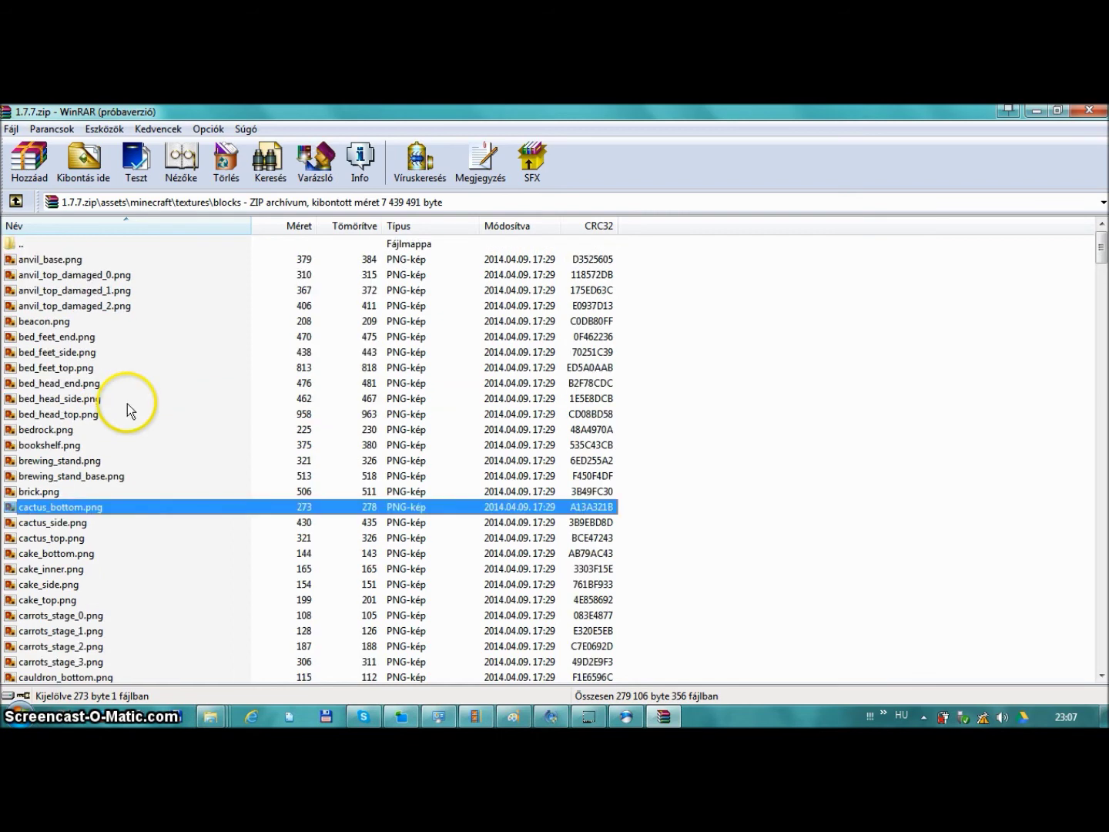
pyautogui.click(77, 416)
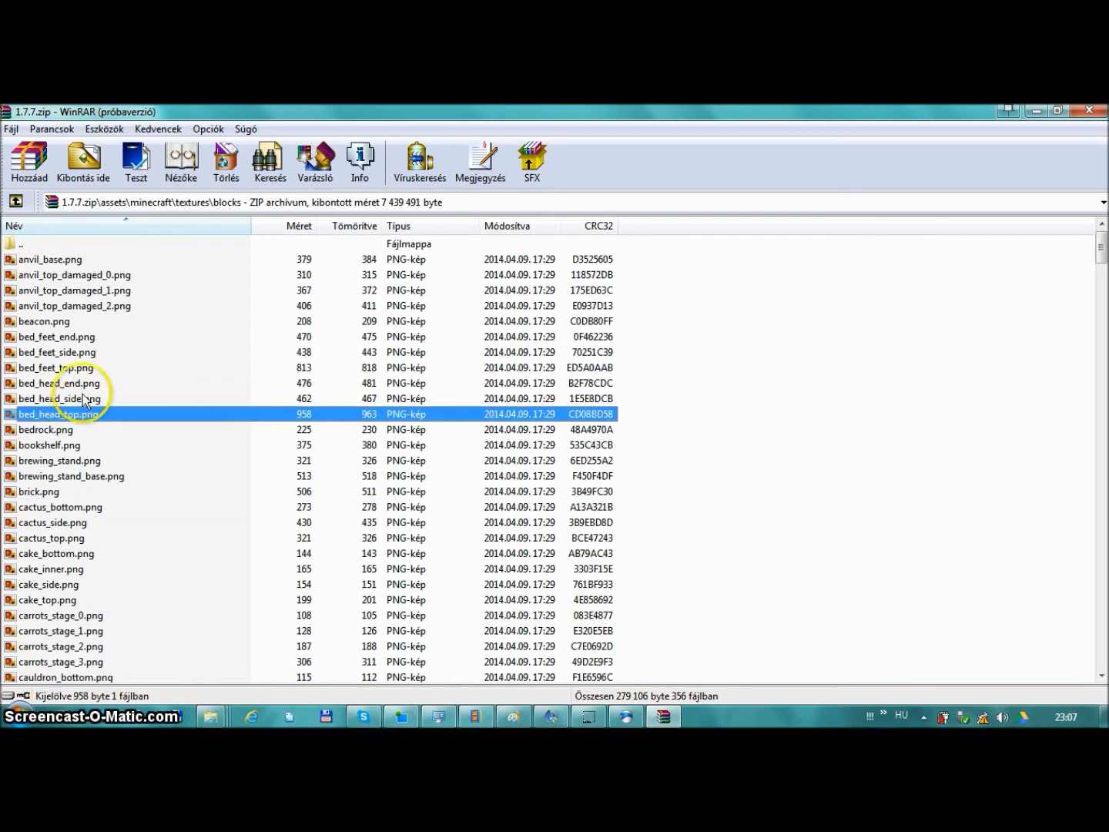
pyautogui.click(84, 461)
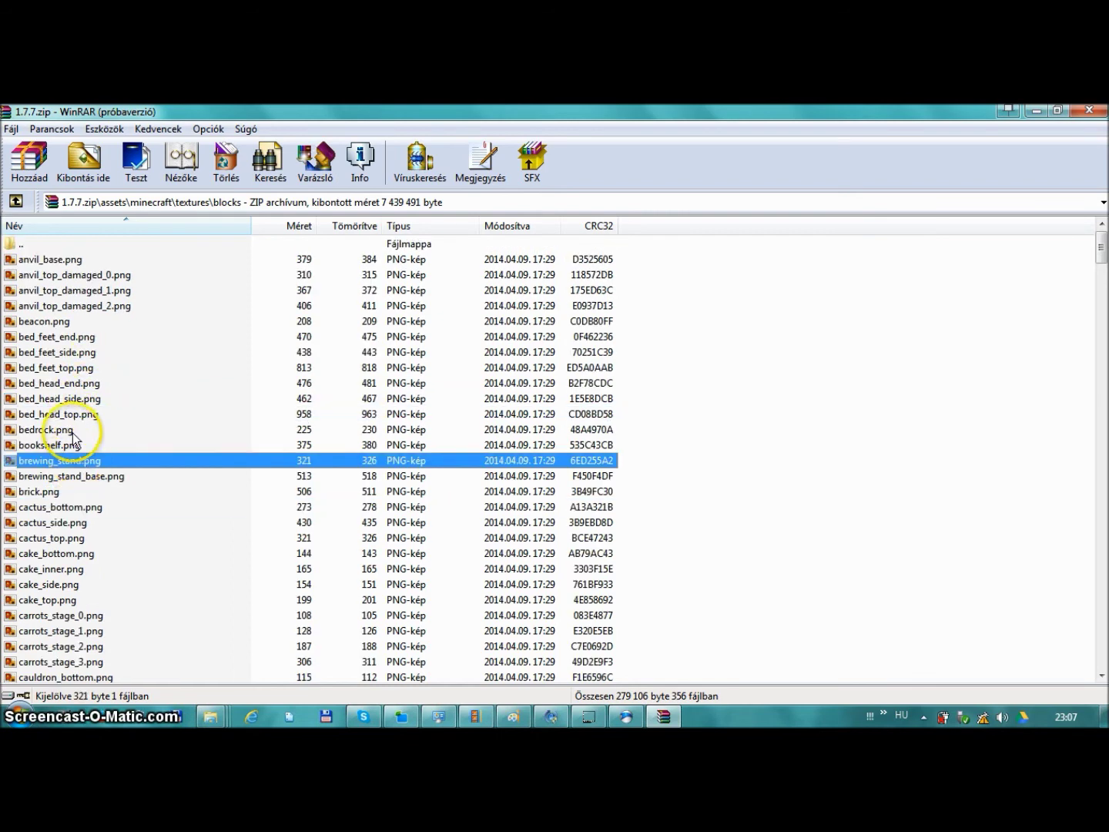
pyautogui.click(77, 571)
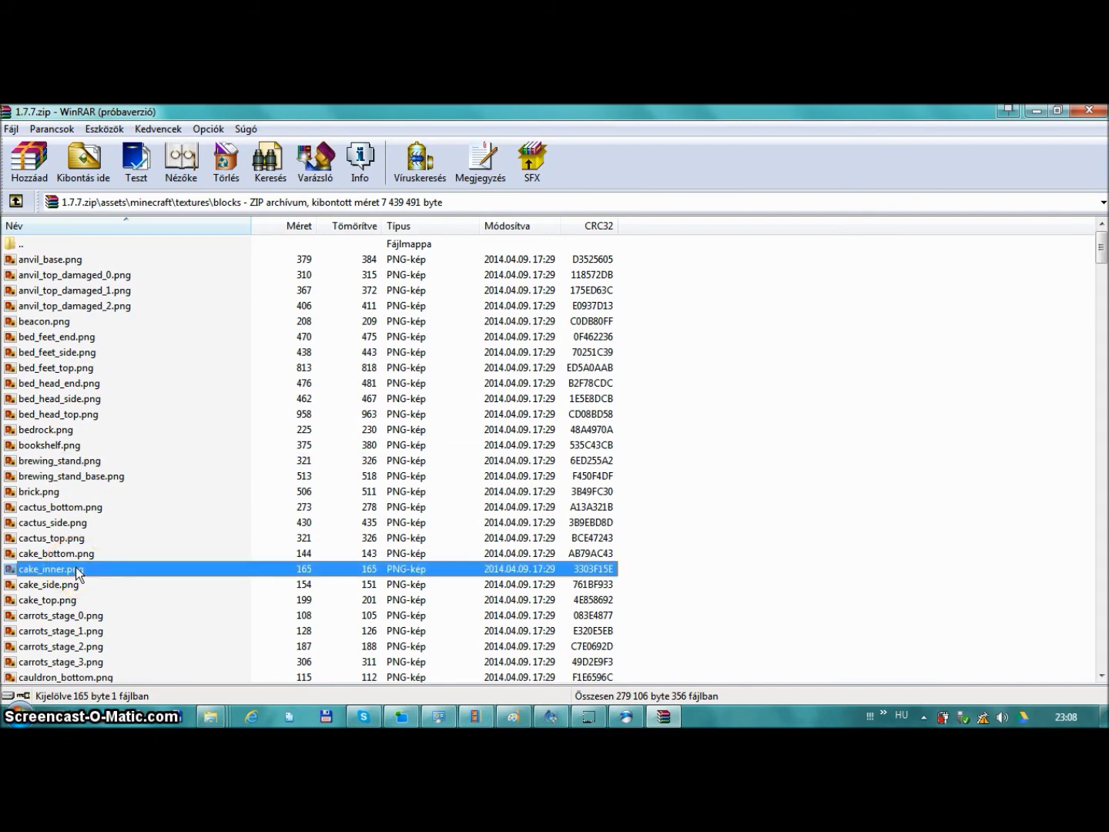
pyautogui.scroll(-6, 77, 571)
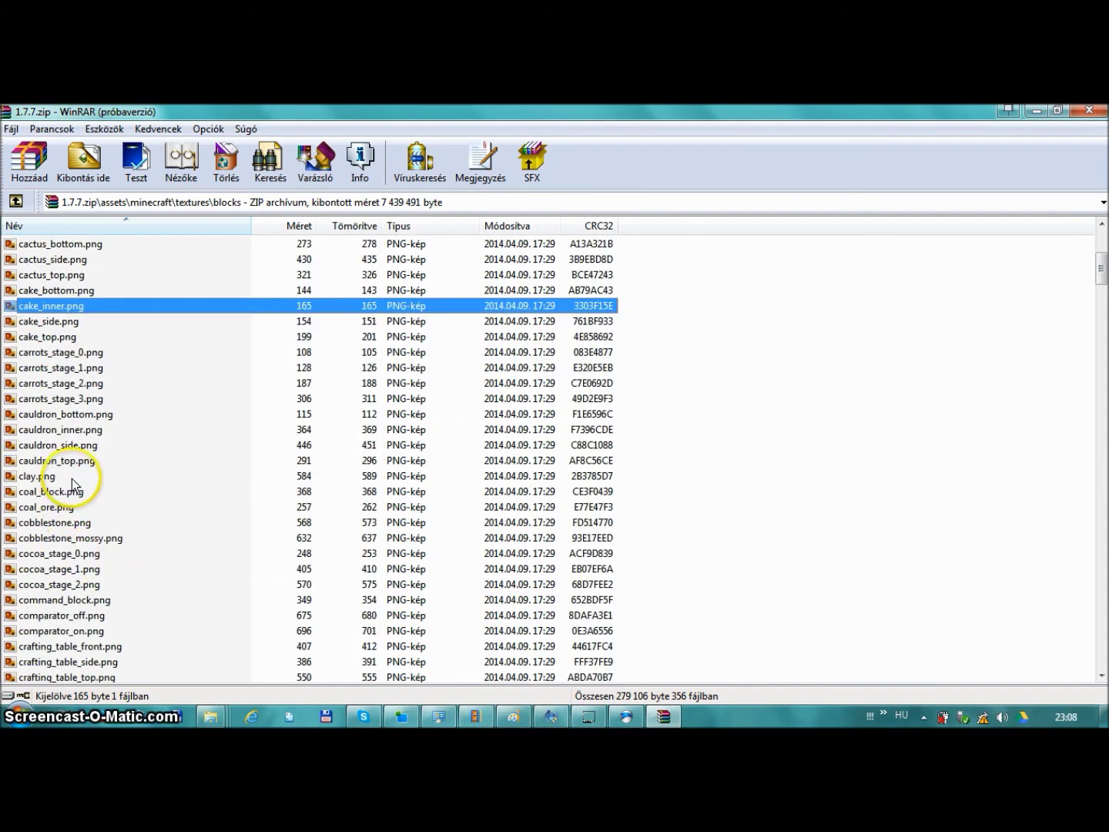
# View cobblestone.png from the blocks folder and open it in Paint
pyautogui.doubleClick(56, 531)
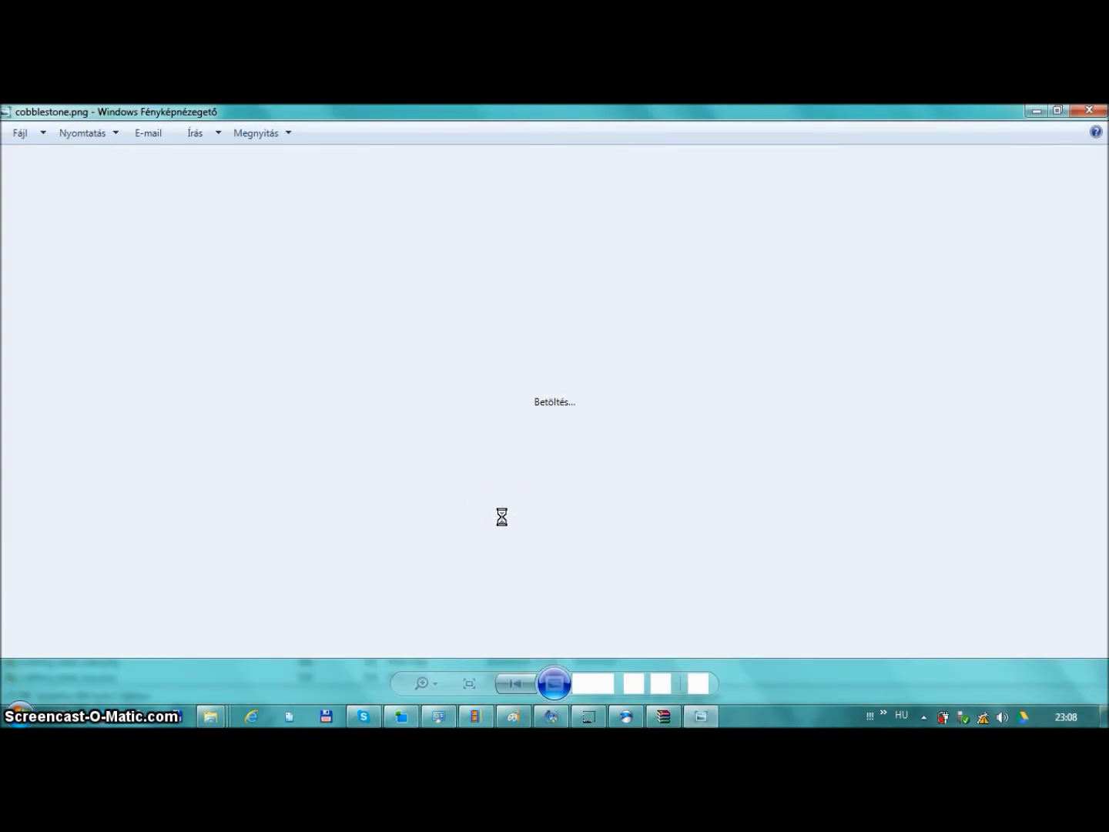
pyautogui.click(285, 135)
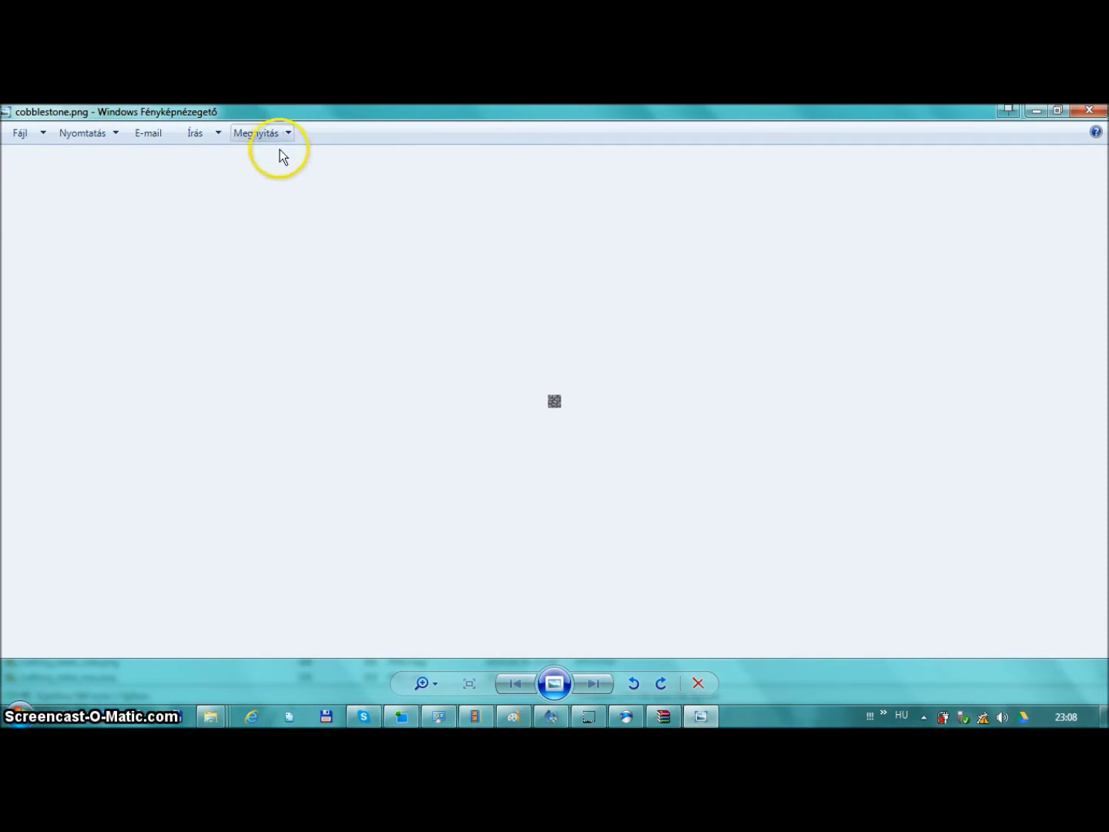
pyautogui.click(279, 154)
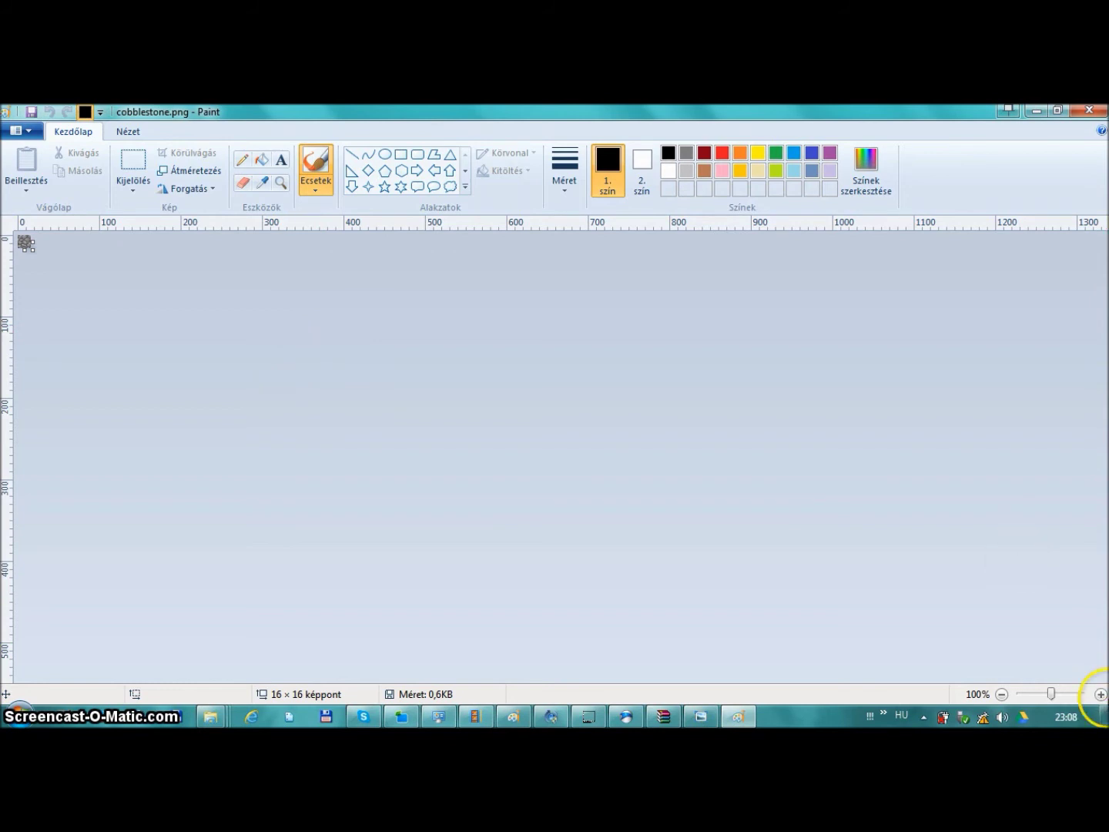
# Enlarge the canvas around the cobblestone texture to about 125 × 66 pixels
pyautogui.click(1100, 695)
pyautogui.click(1102, 695)
pyautogui.click(1102, 695)
pyautogui.click(1101, 695)
pyautogui.click(1102, 695)
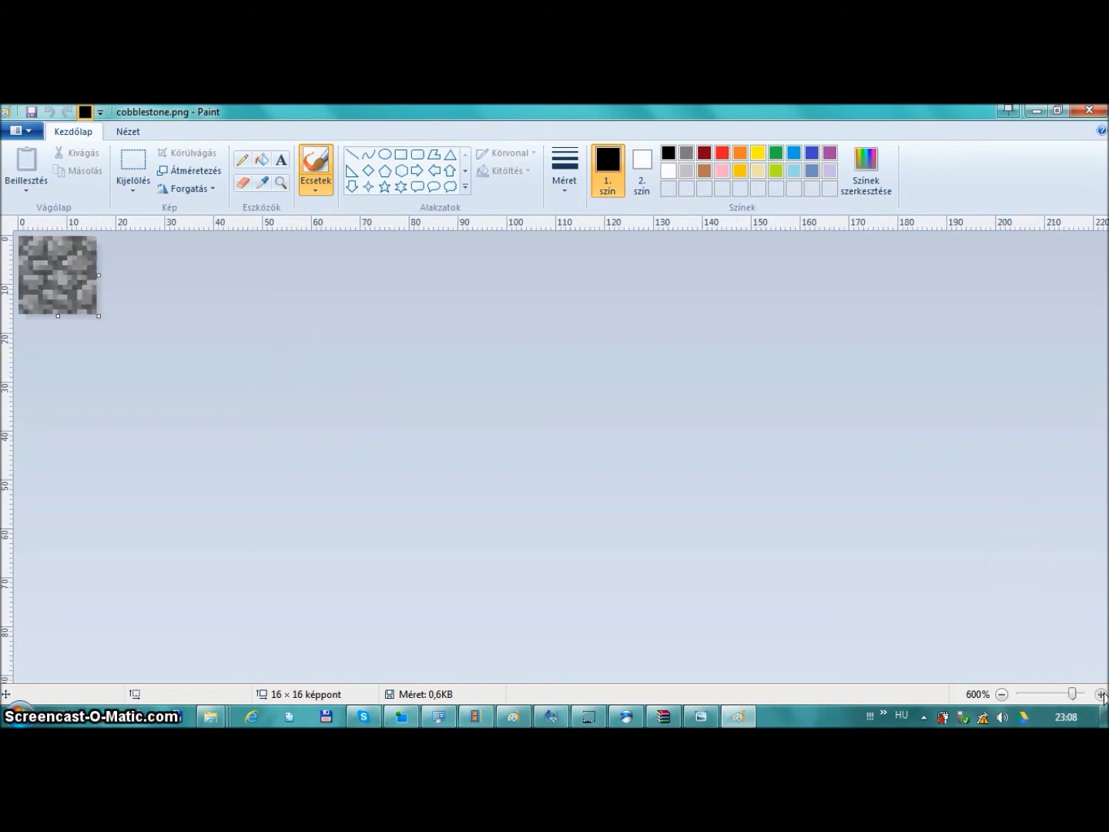
pyautogui.click(1101, 695)
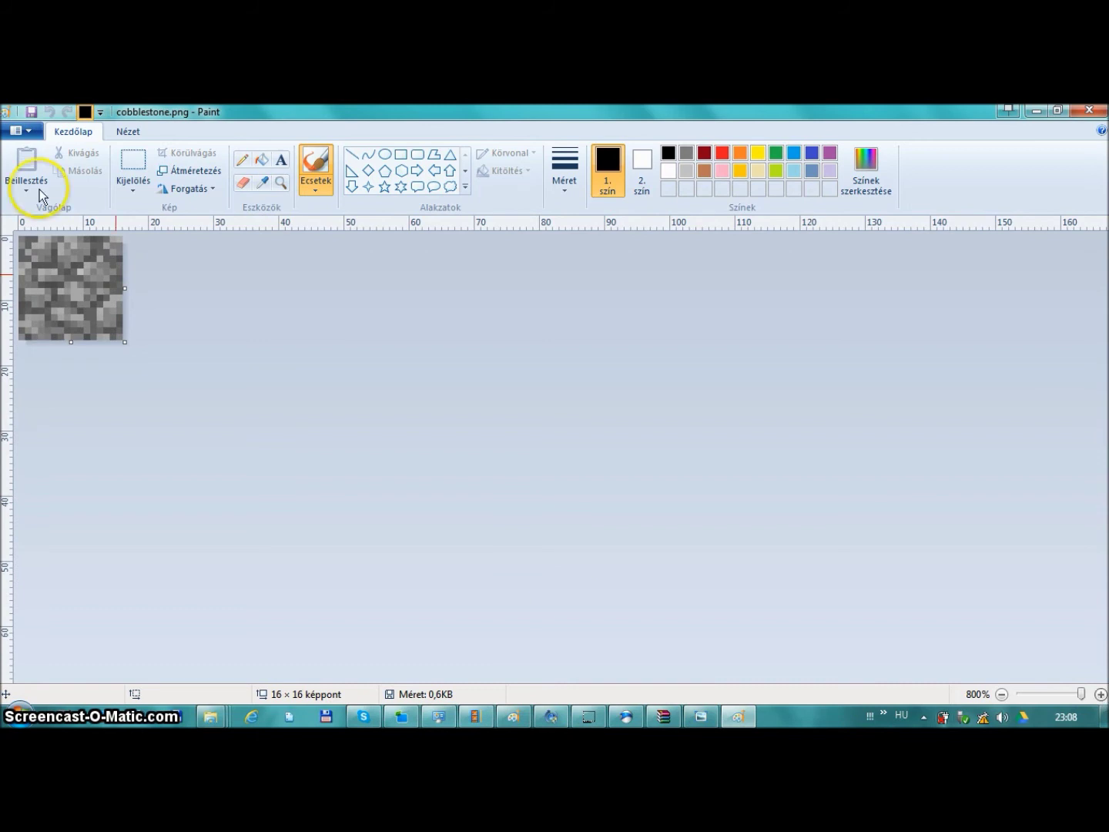
pyautogui.moveTo(29, 245); pyautogui.dragTo(59, 245)
pyautogui.hotkey('ctrl', 'z')
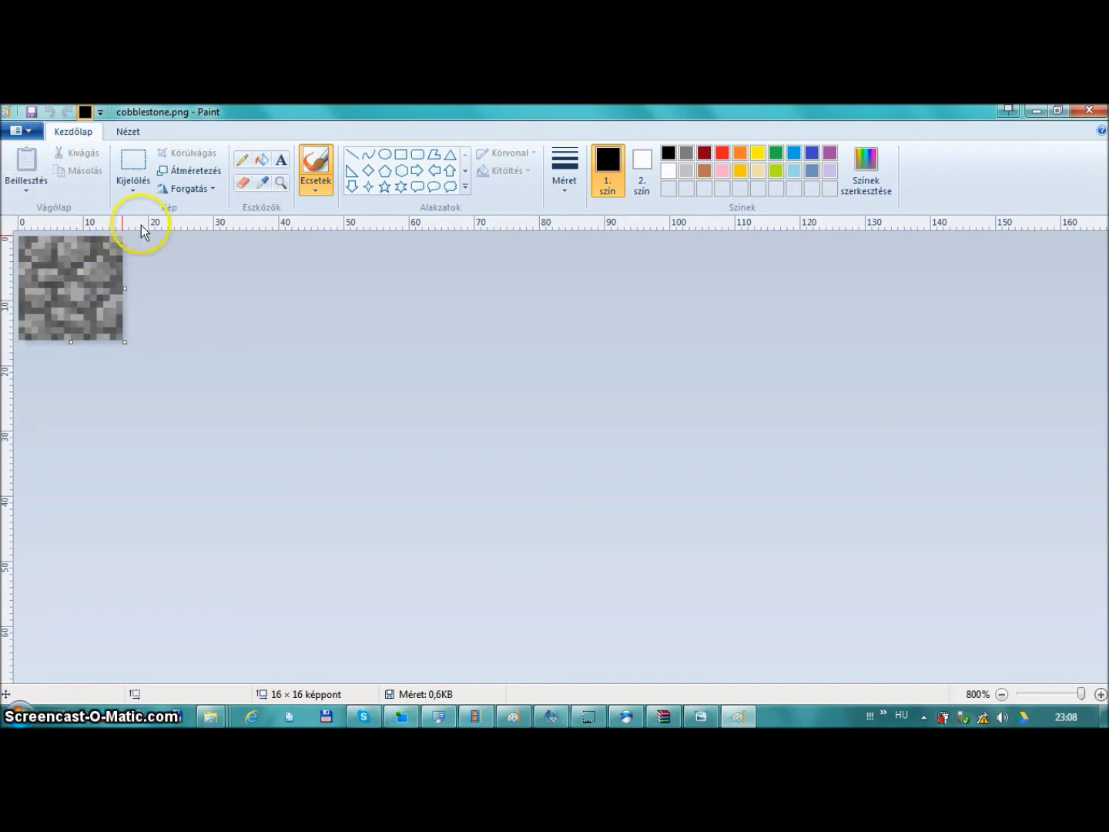
pyautogui.click(132, 176)
pyautogui.click(132, 171)
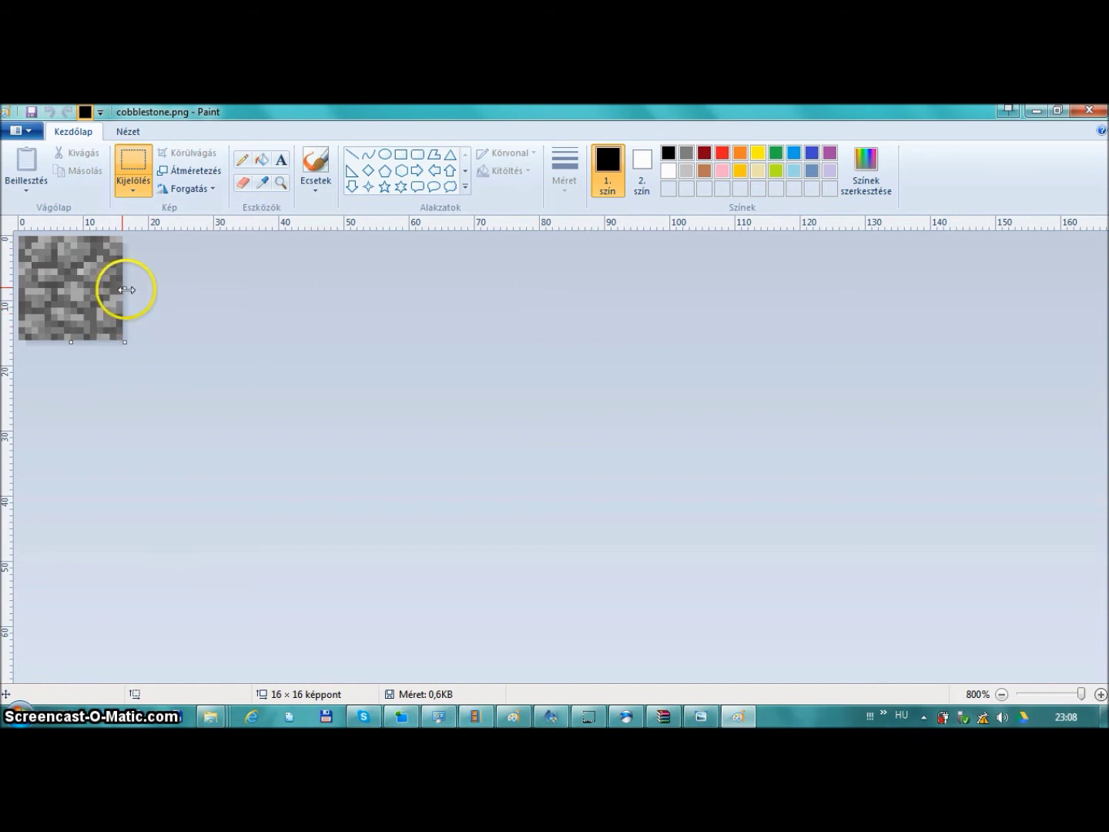
pyautogui.moveTo(124, 343); pyautogui.dragTo(837, 664)
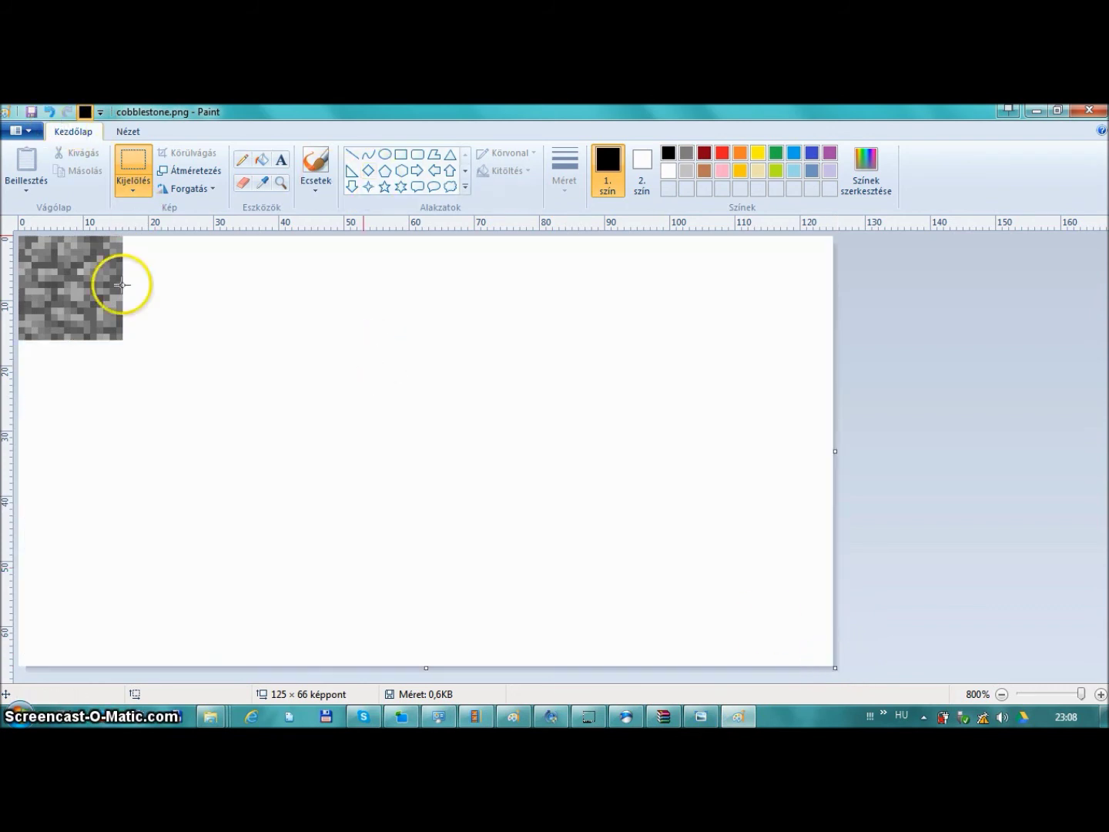
# Move the cobblestone tile from the canvas corner to about 20 pixels across and 24 pixels down
pyautogui.moveTo(120, 336); pyautogui.dragTo(11, 230)
pyautogui.moveTo(64, 294); pyautogui.dragTo(198, 453)
pyautogui.click(420, 436)
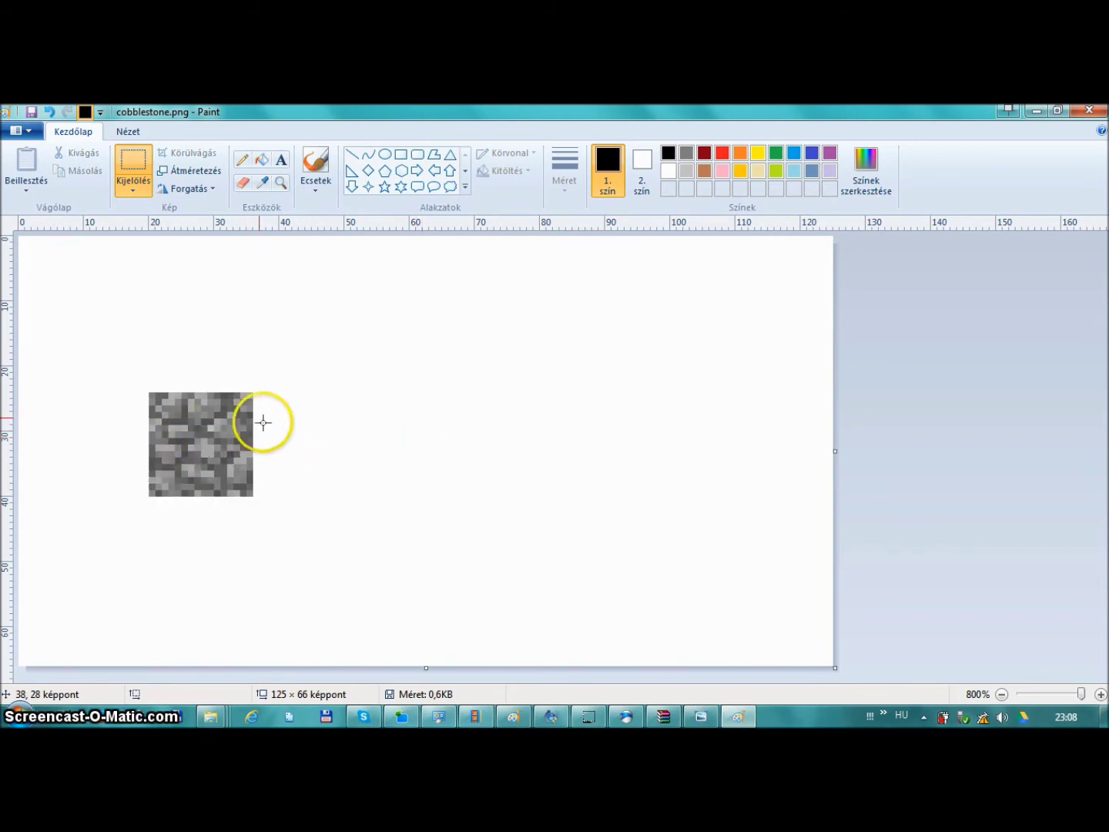
# Copy the 16 × 16 pixel cobblestone tile and place three copies edge to edge beside it, forming a row of four
pyautogui.moveTo(150, 392); pyautogui.dragTo(247, 493)
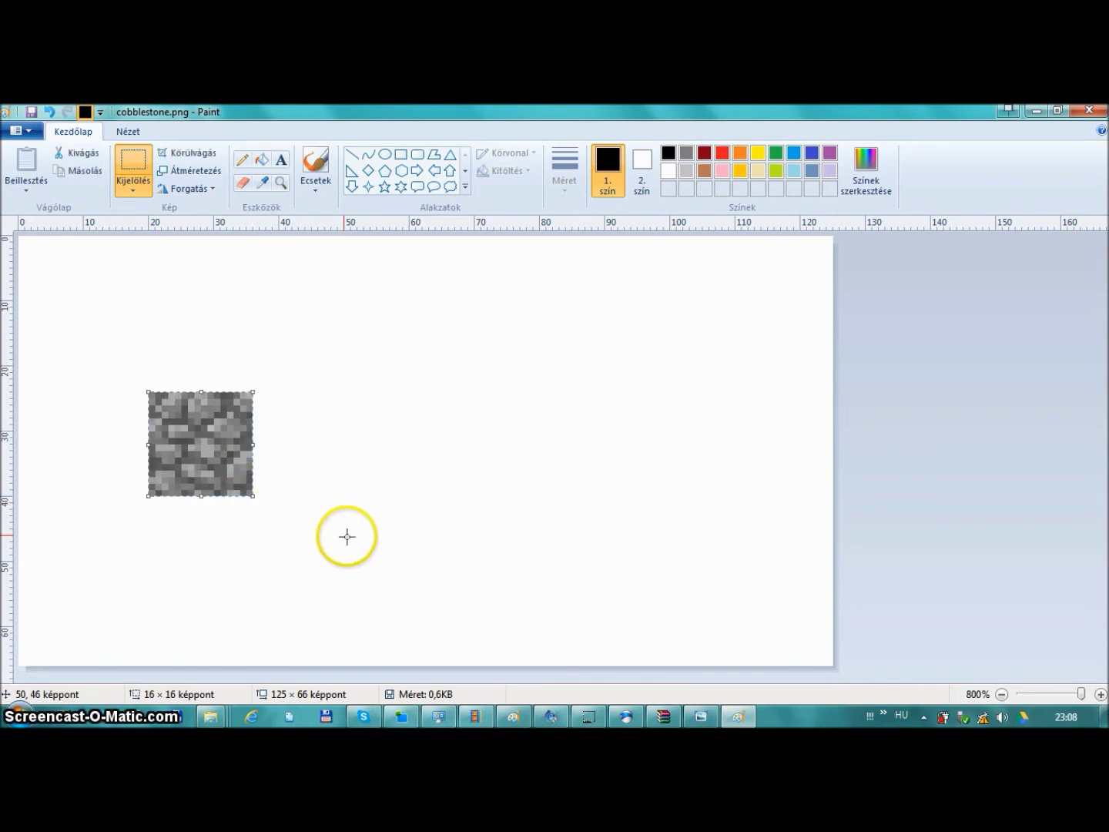
pyautogui.hotkey('ctrl', 'v')
pyautogui.moveTo(84, 299); pyautogui.dragTo(319, 459)
pyautogui.click(370, 465)
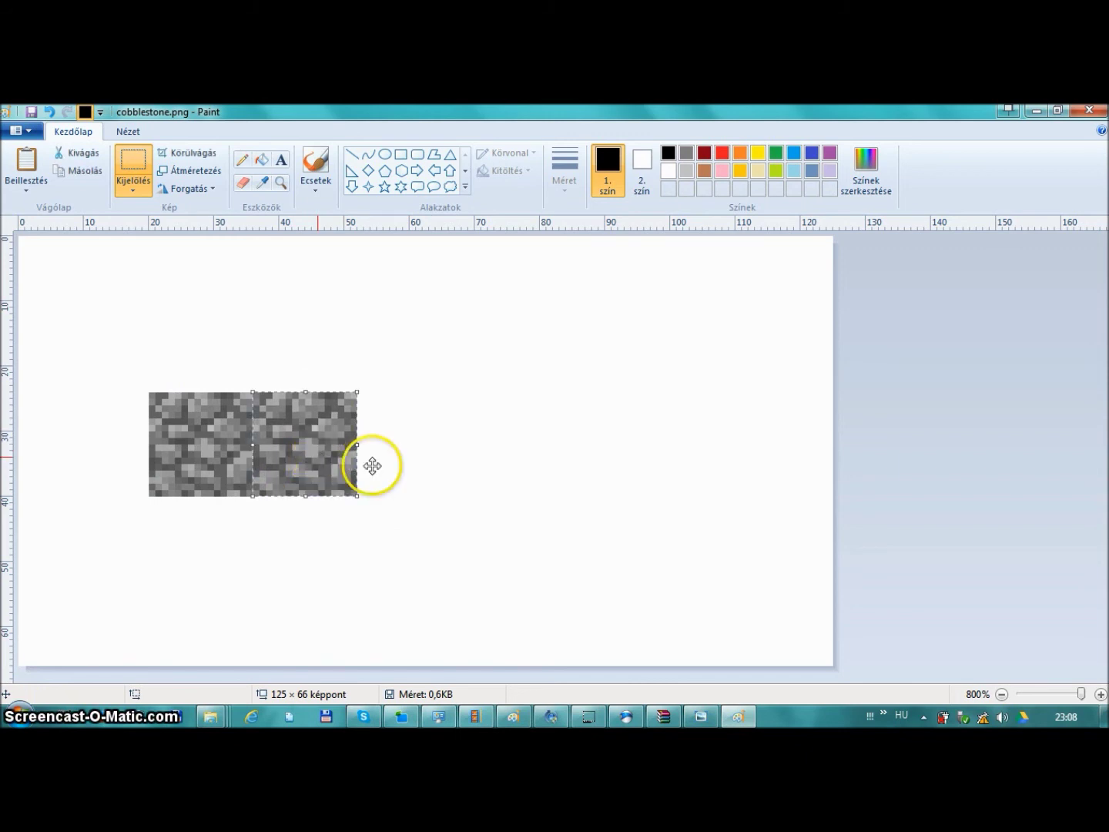
pyautogui.hotkey('ctrl', 'v')
pyautogui.moveTo(80, 284); pyautogui.dragTo(421, 440)
pyautogui.click(559, 485)
pyautogui.hotkey('ctrl', 'v')
pyautogui.moveTo(70, 270); pyautogui.dragTo(518, 426)
pyautogui.click(704, 475)
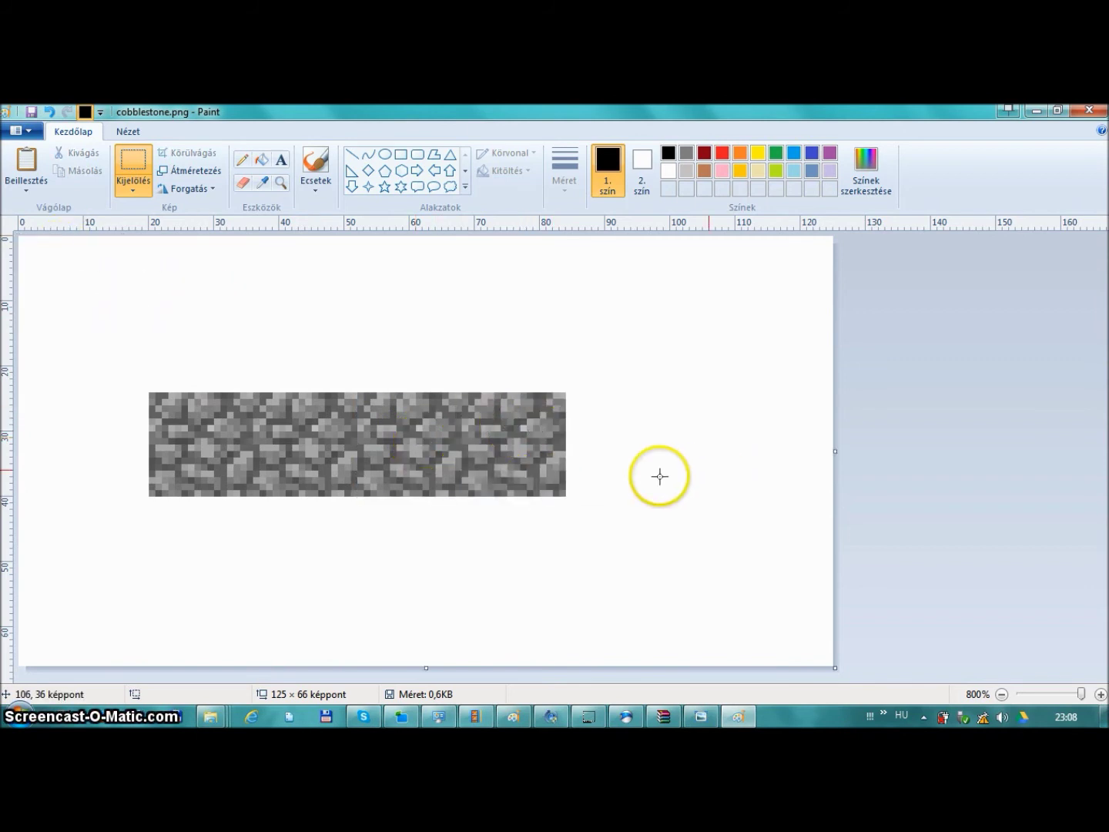
pyautogui.hotkey('ctrl', 'v')
pyautogui.moveTo(92, 304); pyautogui.dragTo(328, 356)
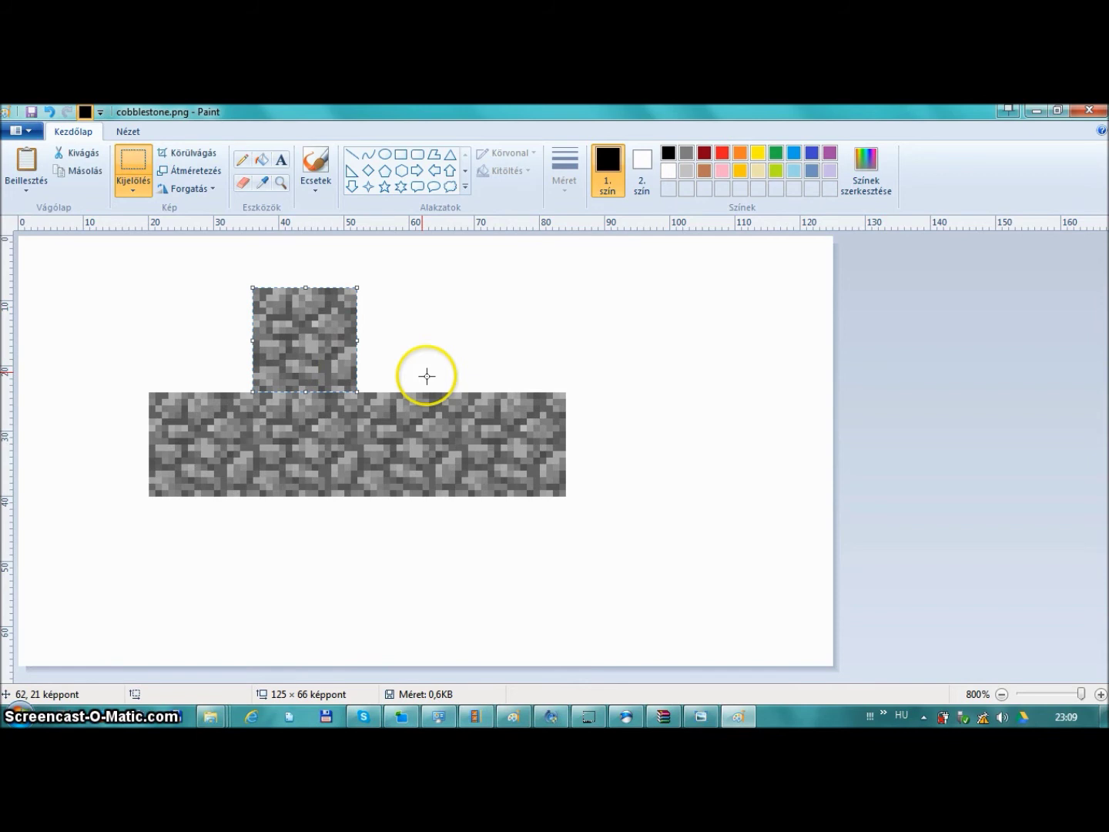
pyautogui.hotkey('ctrl', 'z')
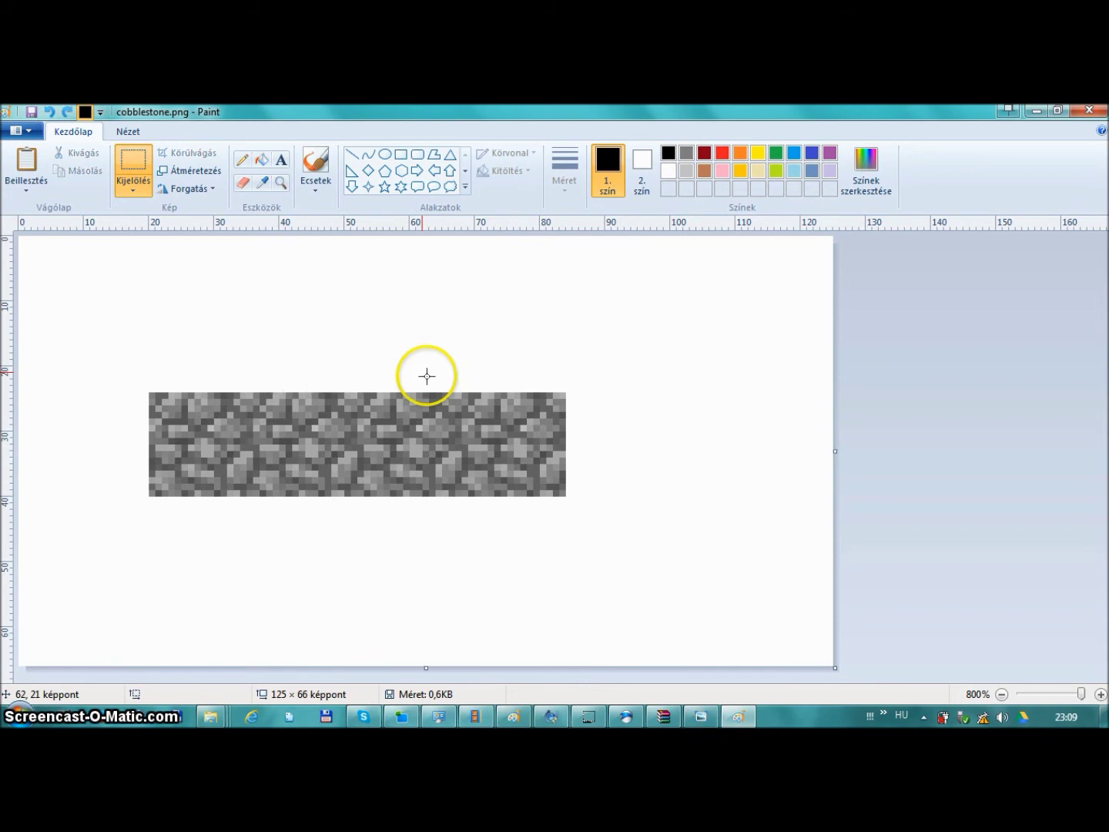
# Draw a thin red line 16 pixels long and 1 pixel thick along the upper edge of the first cobblestone tile
pyautogui.click(350, 157)
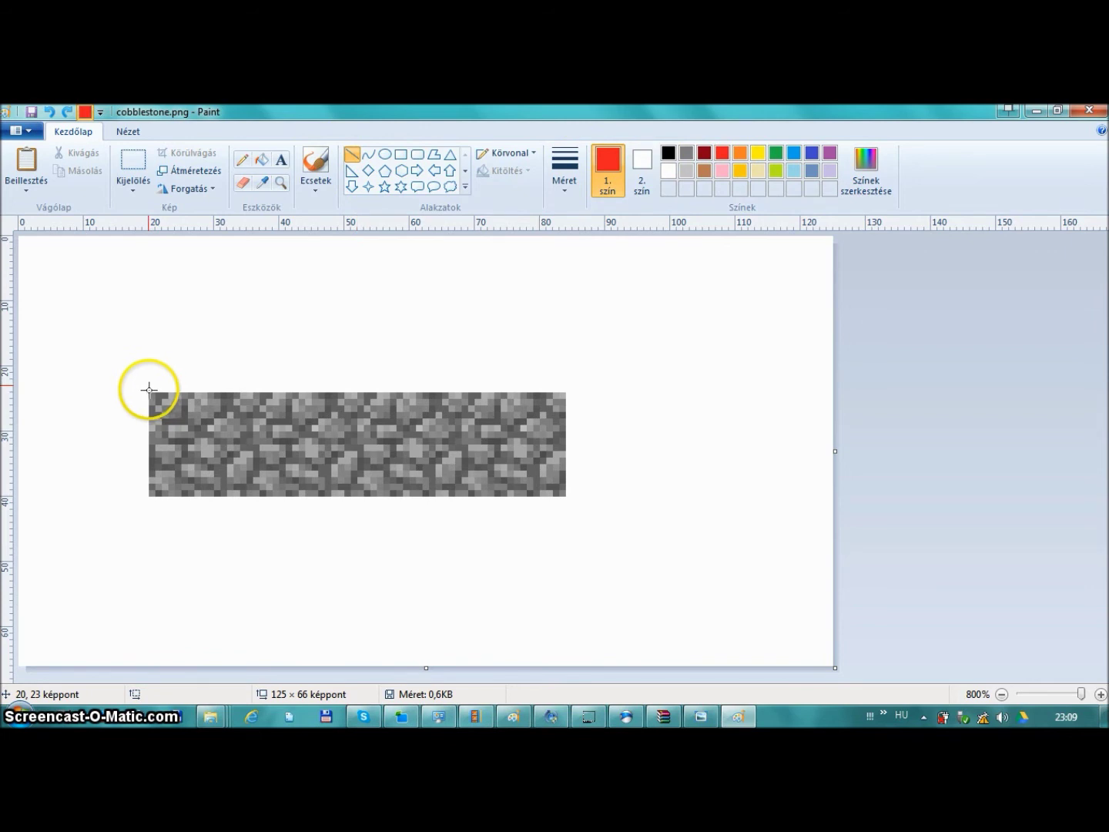
pyautogui.moveTo(150, 386); pyautogui.dragTo(167, 386)
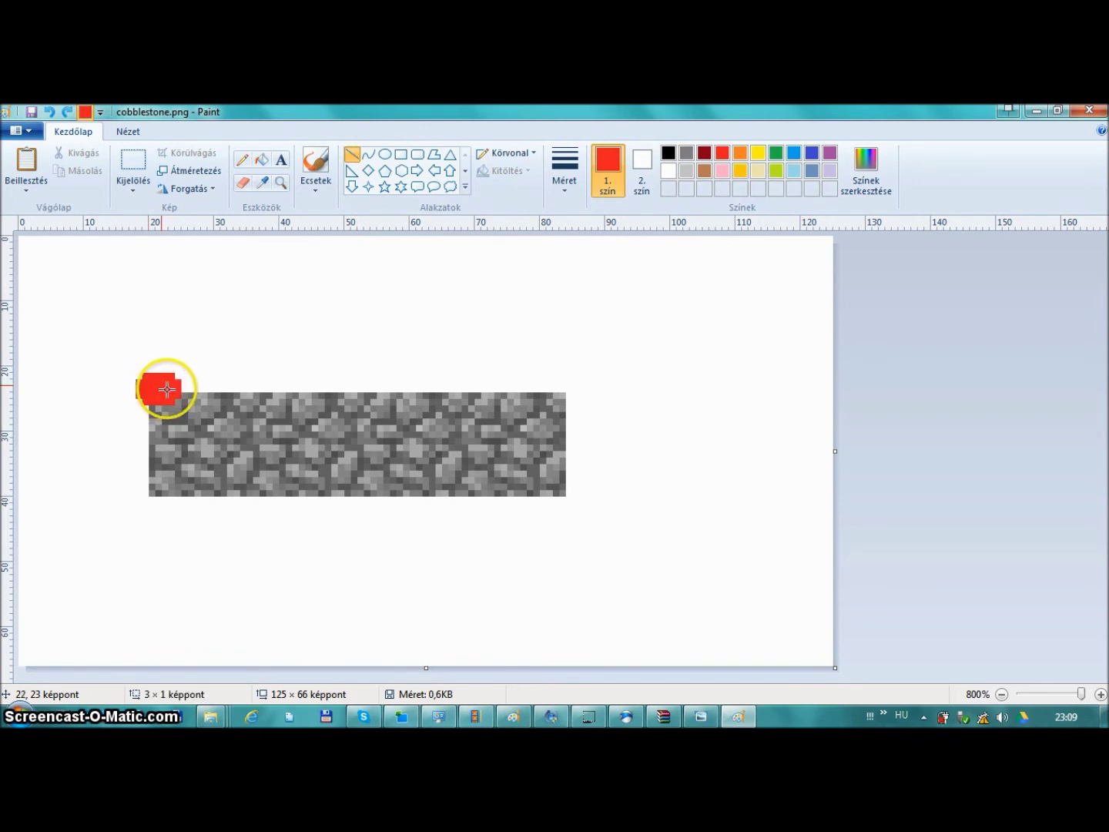
pyautogui.click(566, 166)
pyautogui.click(569, 215)
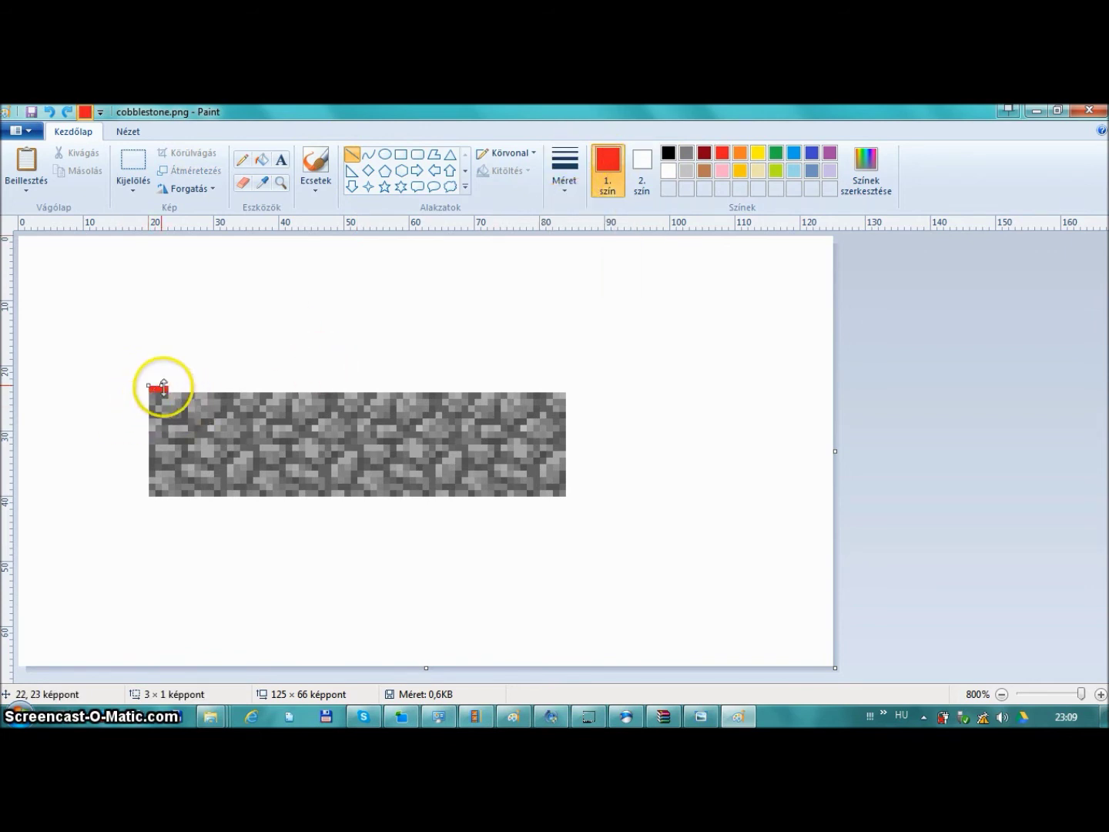
pyautogui.moveTo(158, 385); pyautogui.dragTo(234, 385)
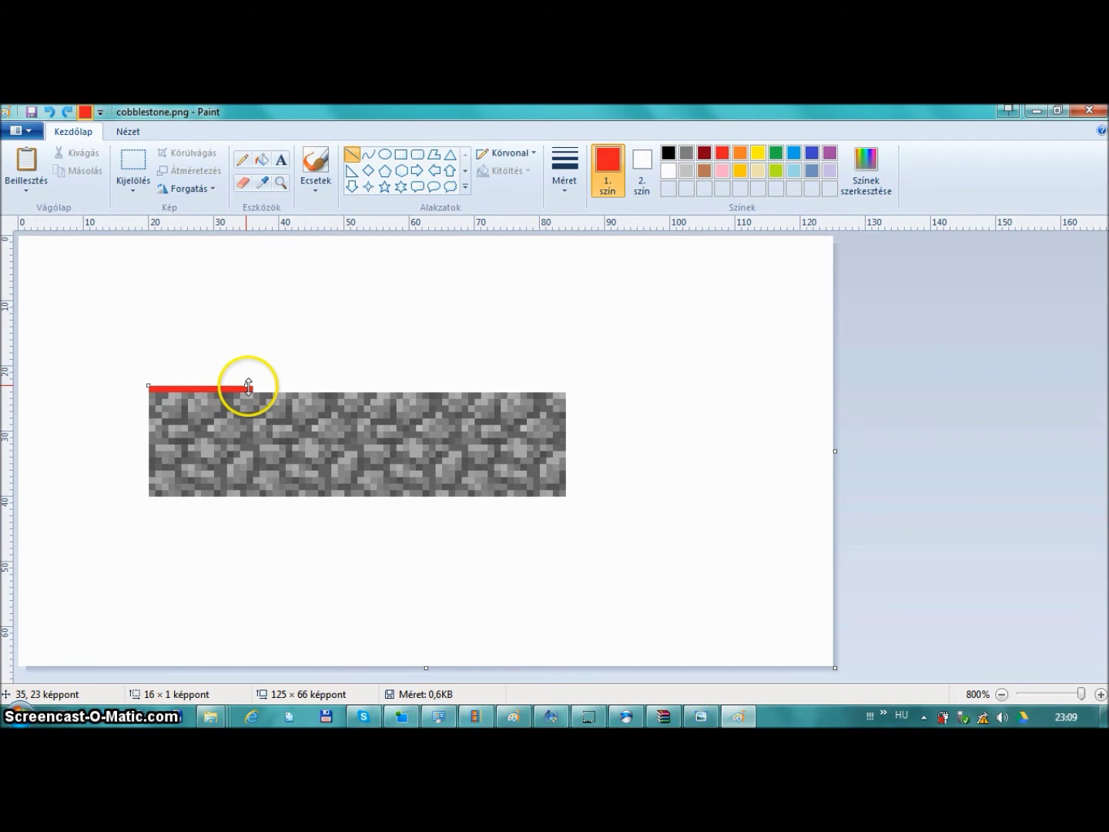
pyautogui.click(278, 297)
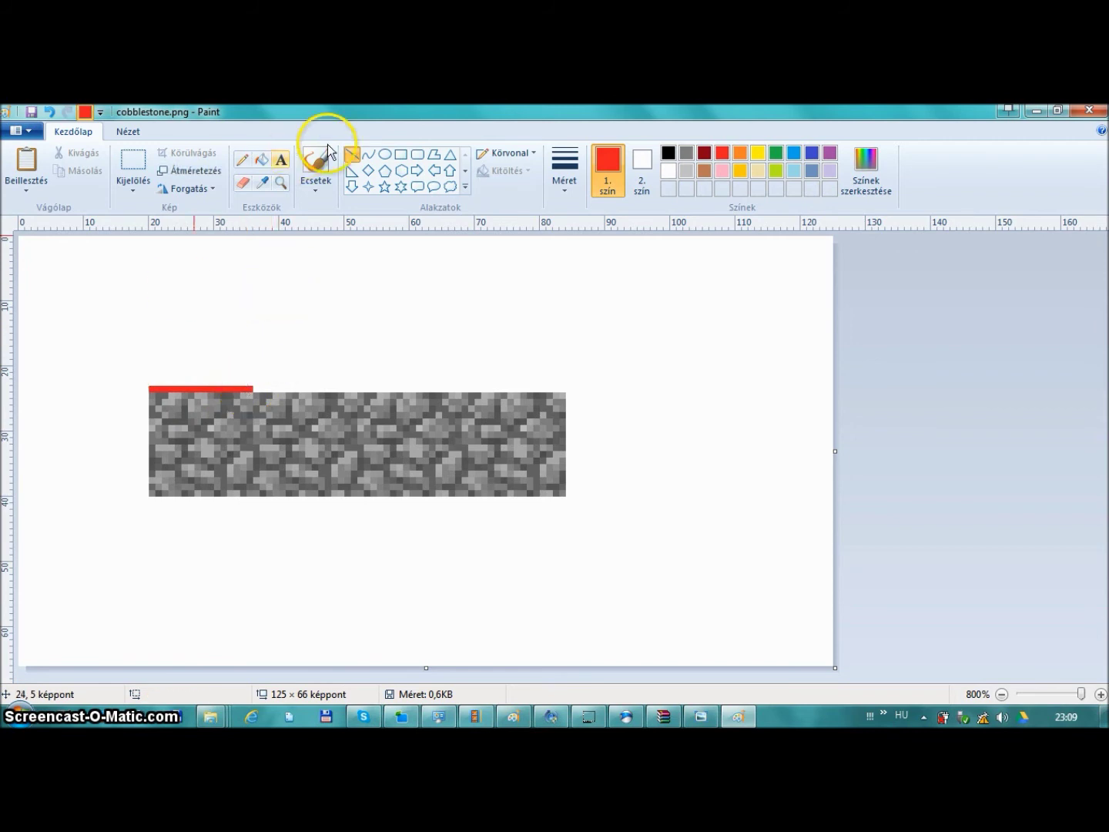
# Paste two more cobblestone tiles, one directly above and one directly below the second tile of the row
pyautogui.hotkey('ctrl', 'v')
pyautogui.moveTo(94, 293); pyautogui.dragTo(330, 350)
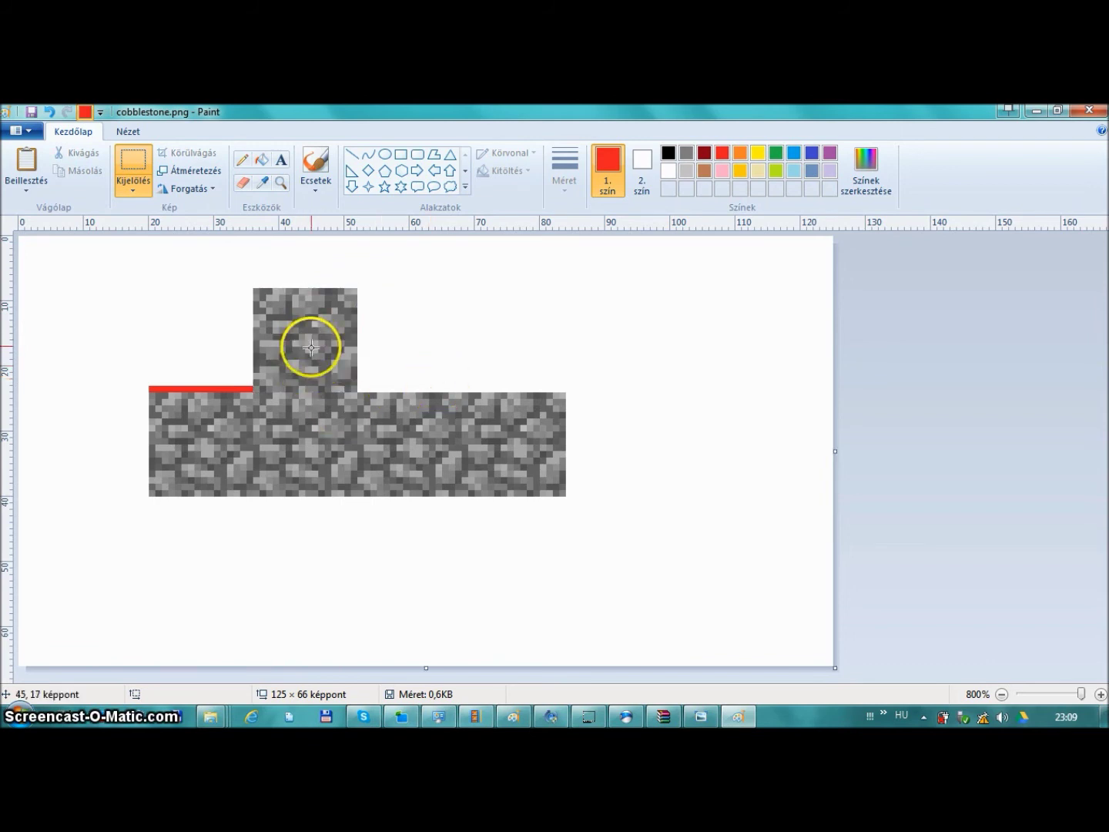
pyautogui.hotkey('ctrl', 'v')
pyautogui.moveTo(83, 269); pyautogui.dragTo(317, 320)
pyautogui.press('Down')
pyautogui.press('Down')
pyautogui.press('Down')
pyautogui.press('Down')
pyautogui.press('Down')
pyautogui.press('Down')
pyautogui.press('Down')
pyautogui.press('Down')
pyautogui.press('Down')
pyautogui.press('Down')
pyautogui.press('Down')
pyautogui.press('Down')
pyautogui.press('Down')
pyautogui.press('Down')
pyautogui.press('Down')
pyautogui.press('Down')
pyautogui.press('Down')
pyautogui.press('Down')
pyautogui.press('Down')
pyautogui.press('Down')
pyautogui.press('Down')
pyautogui.press('Down')
pyautogui.press('Down')
pyautogui.press('Down')
pyautogui.press('Down')
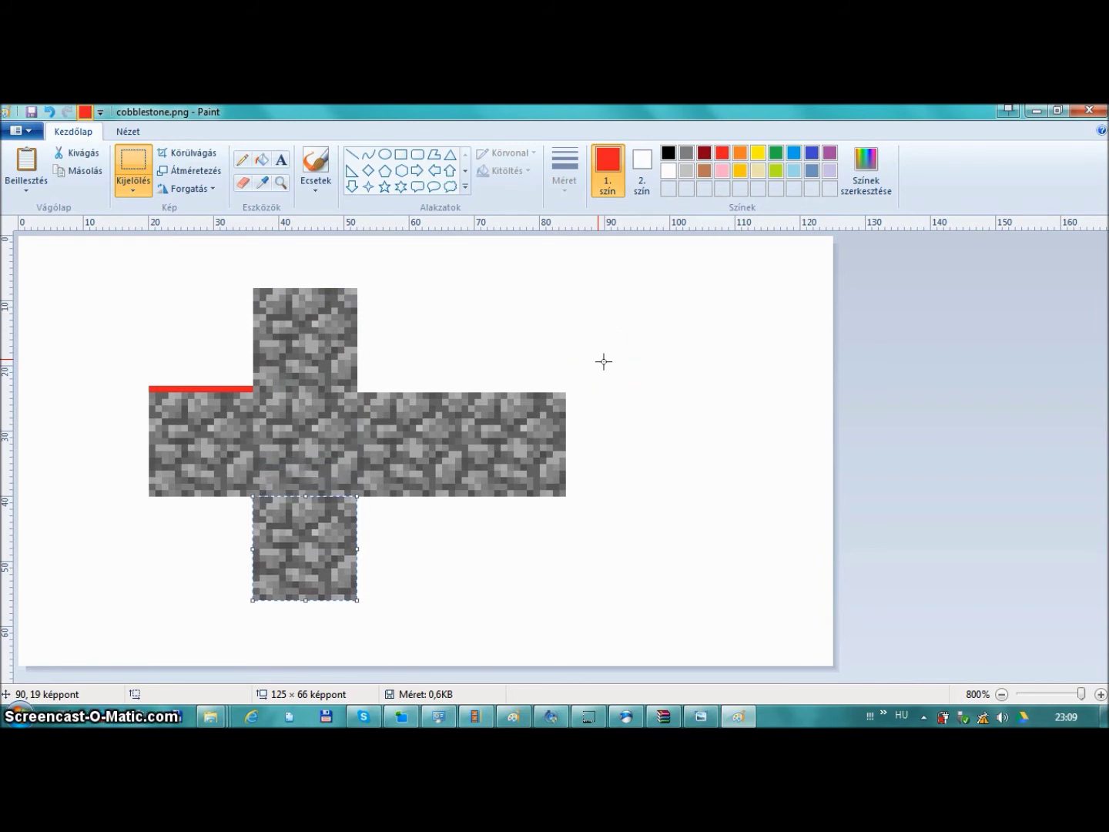
pyautogui.click(798, 349)
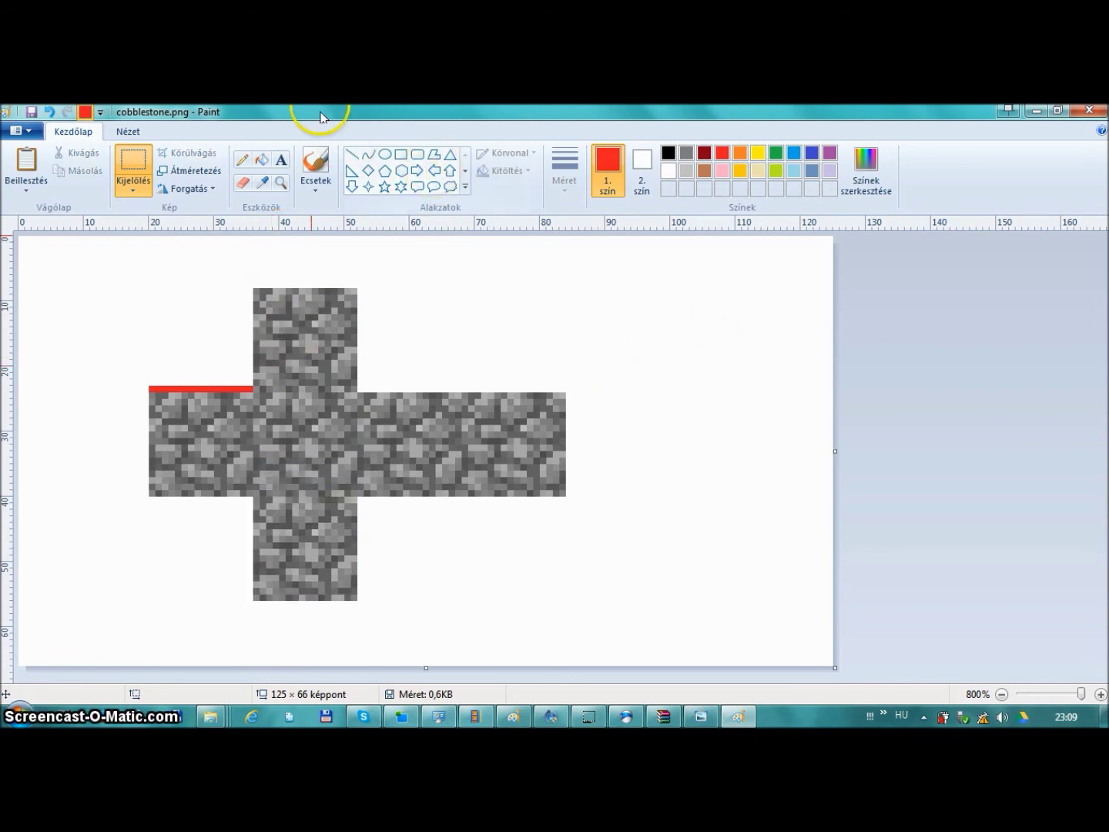
# Select the red line above the first tile and move it onto the upper edge of the third tile
pyautogui.click(262, 159)
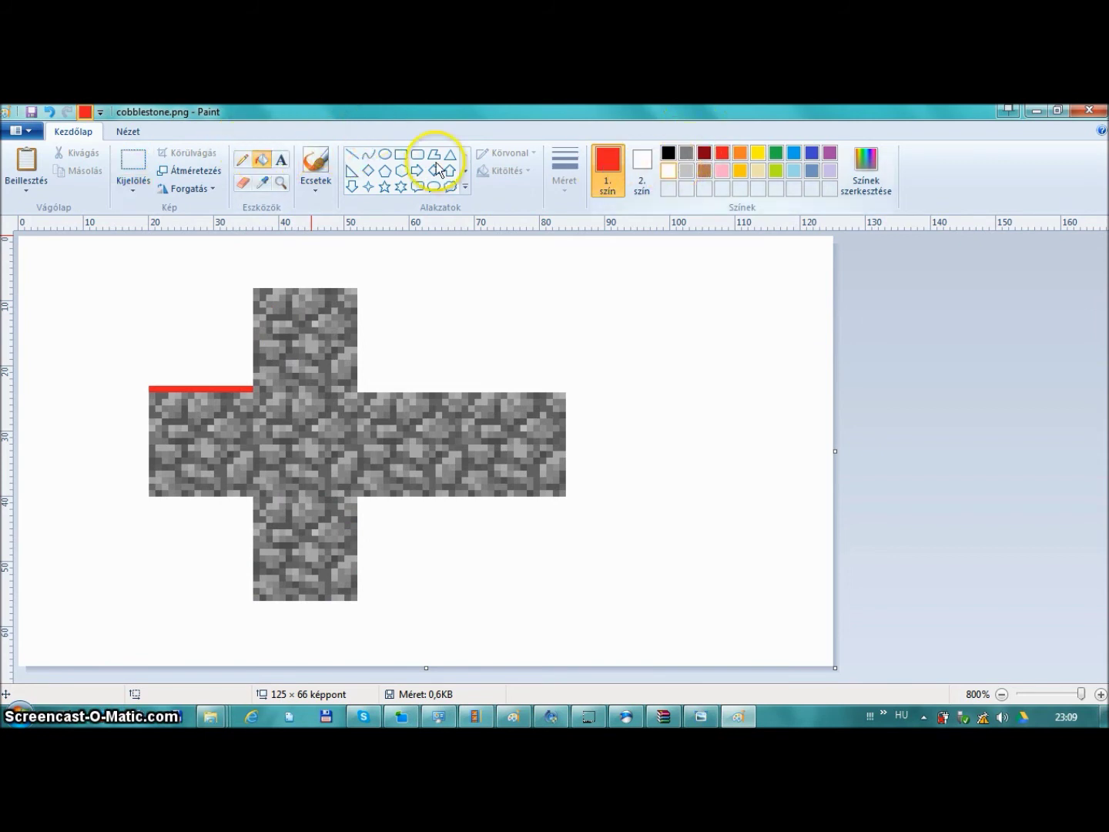
pyautogui.click(133, 163)
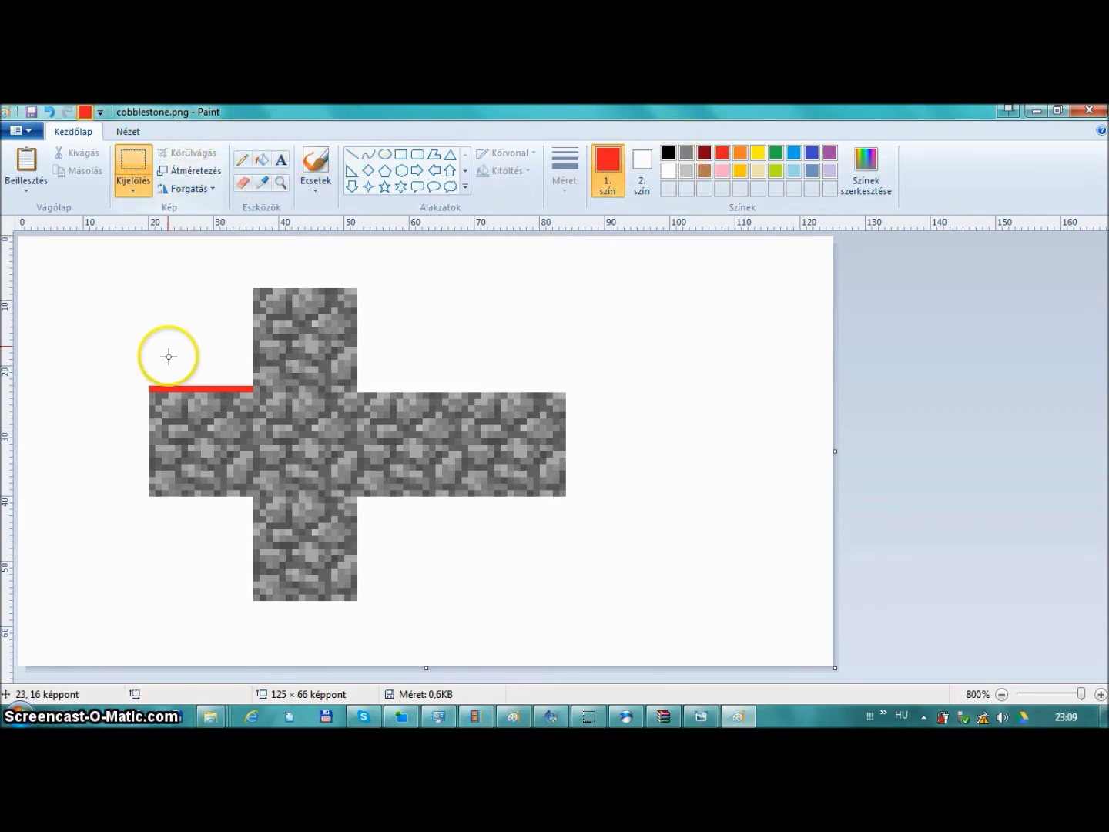
pyautogui.moveTo(150, 386); pyautogui.dragTo(245, 364)
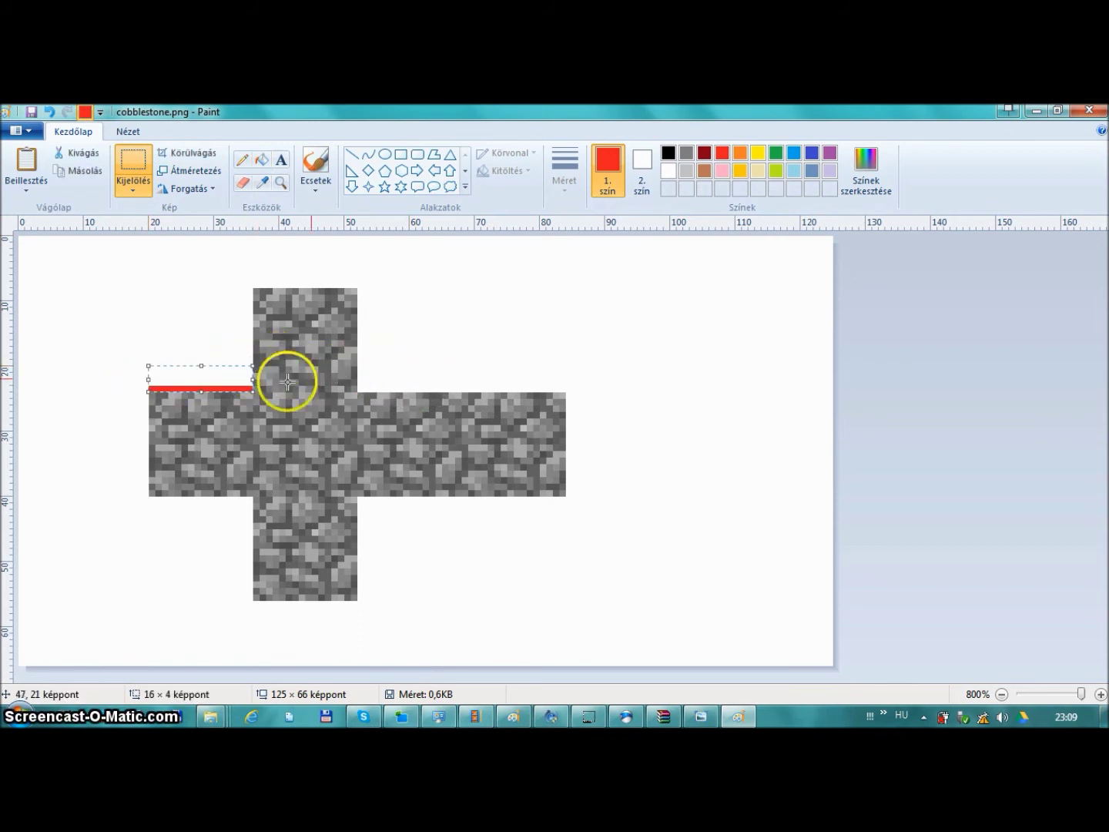
pyautogui.moveTo(235, 371); pyautogui.dragTo(441, 372)
pyautogui.click(572, 359)
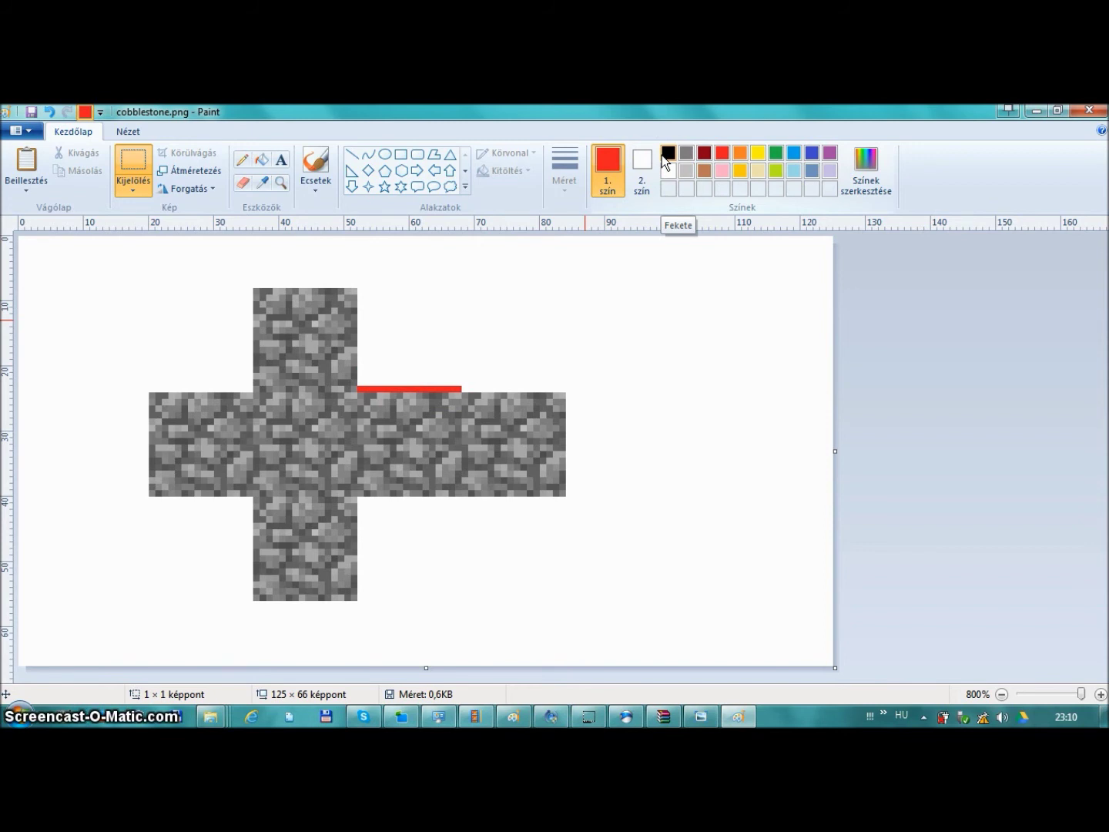
# Draw a black trapezoid tab outline about 16 pixels wide and 5 pixels tall on the upper edge of the first cobblestone tile
pyautogui.click(352, 155)
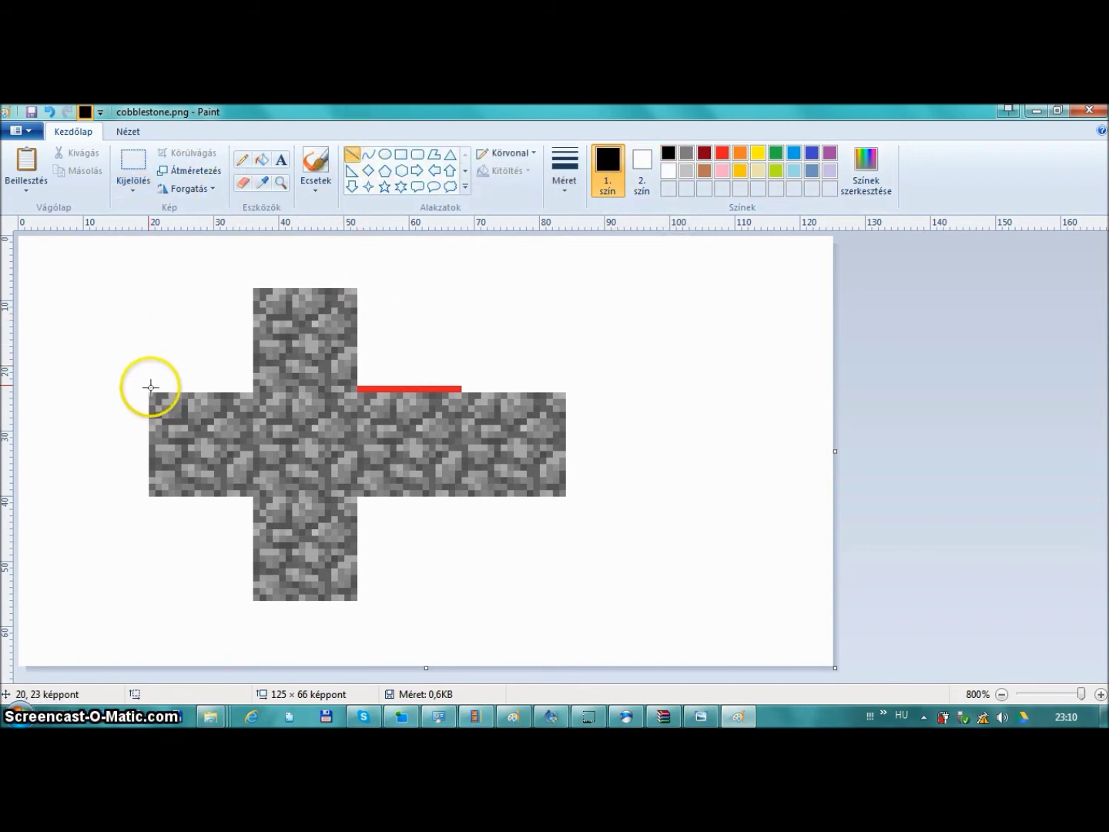
pyautogui.moveTo(150, 387); pyautogui.dragTo(171, 370)
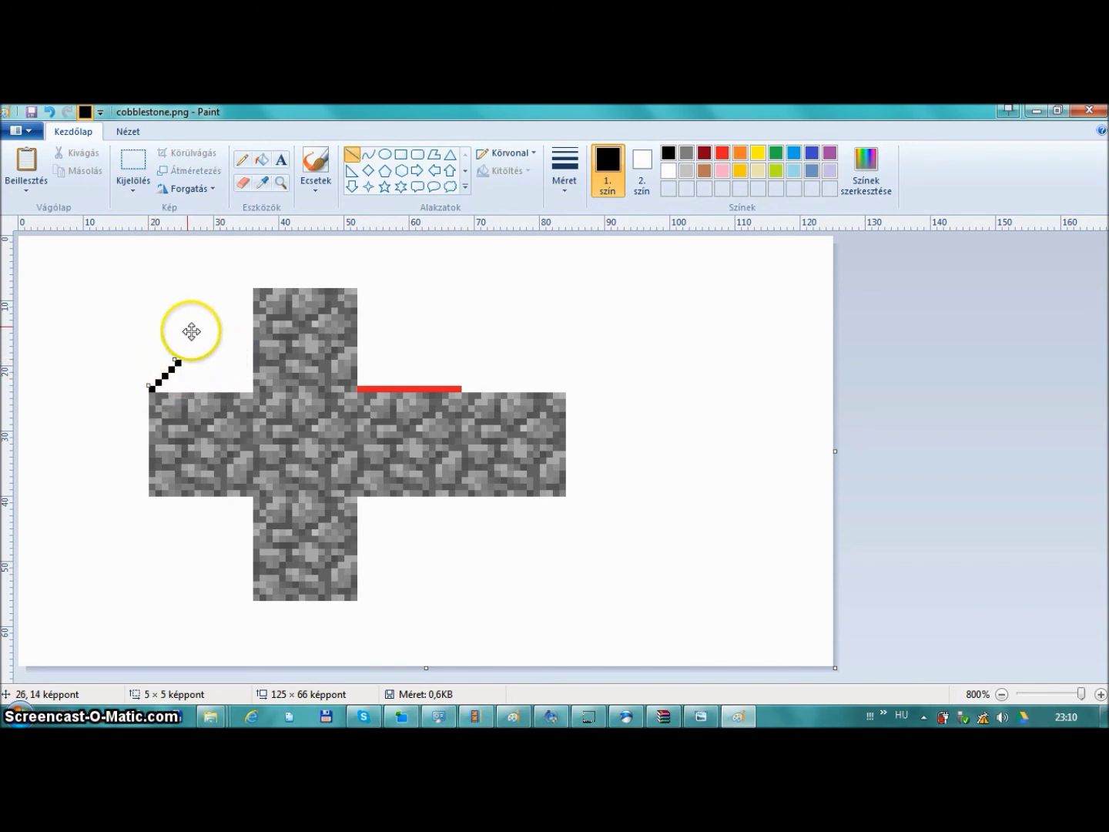
pyautogui.click(213, 265)
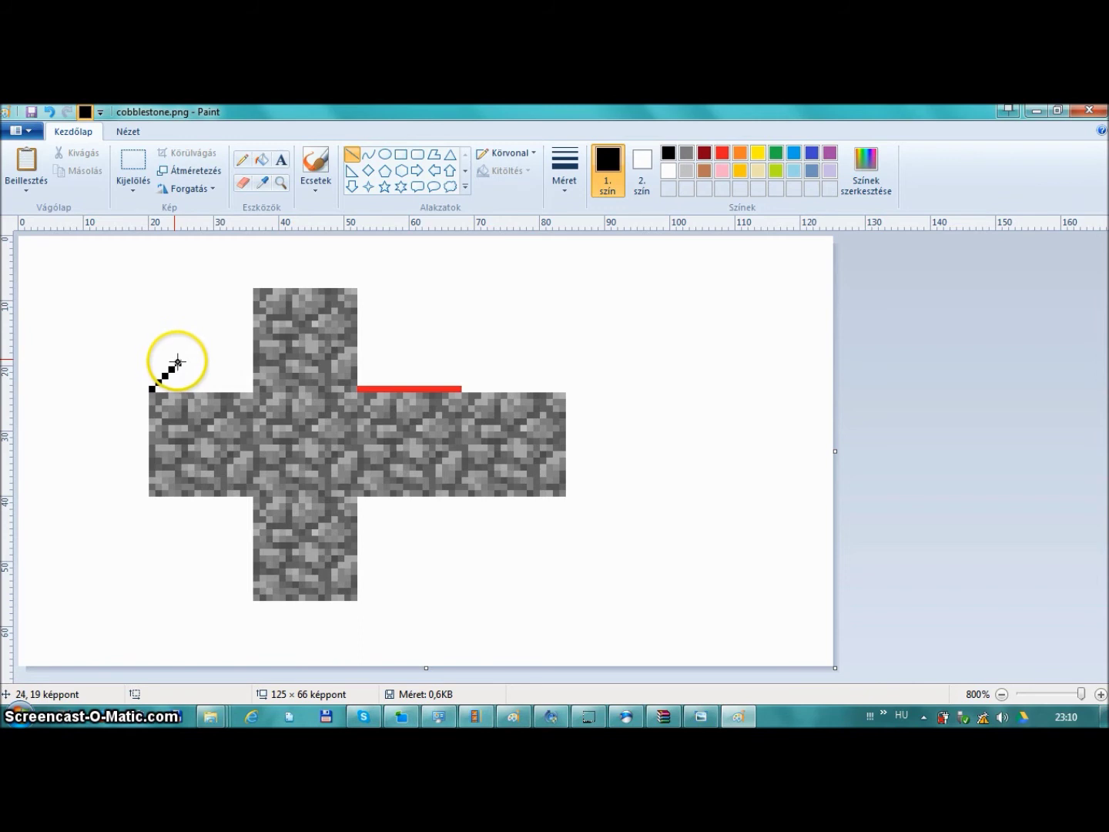
pyautogui.moveTo(177, 361); pyautogui.dragTo(209, 362)
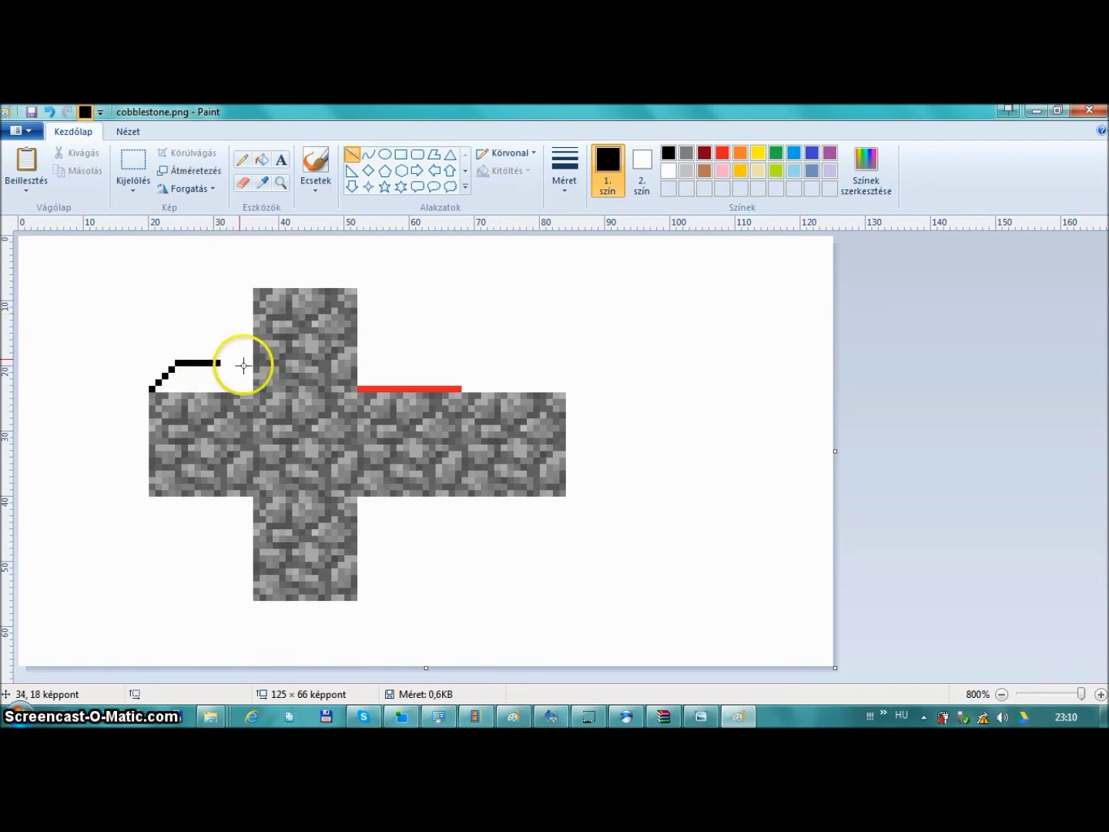
pyautogui.moveTo(248, 388); pyautogui.dragTo(233, 362)
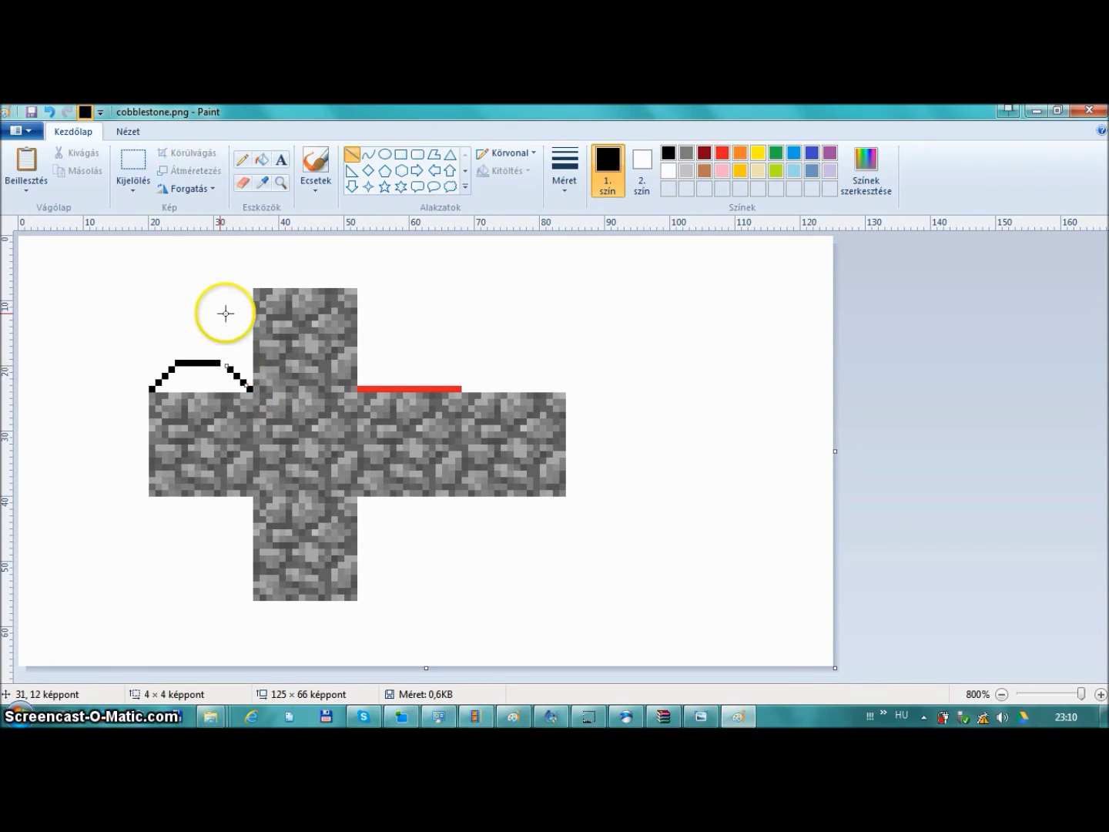
pyautogui.click(226, 333)
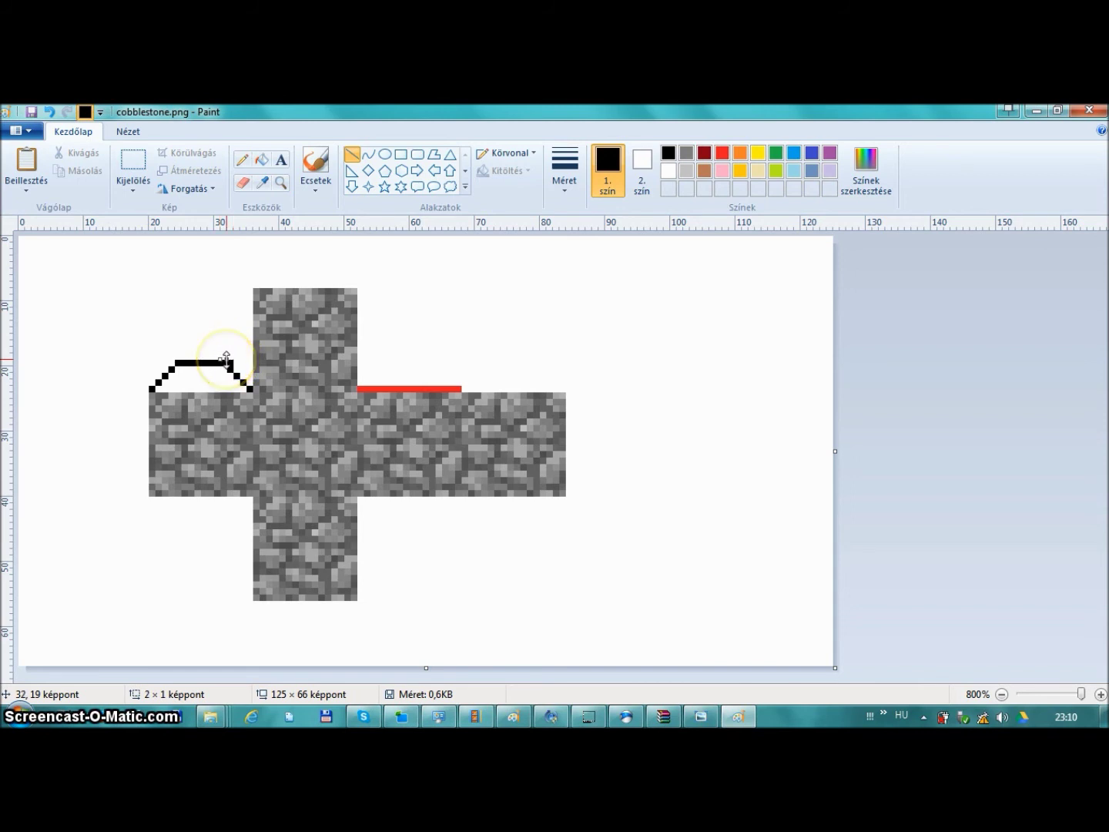
pyautogui.click(218, 267)
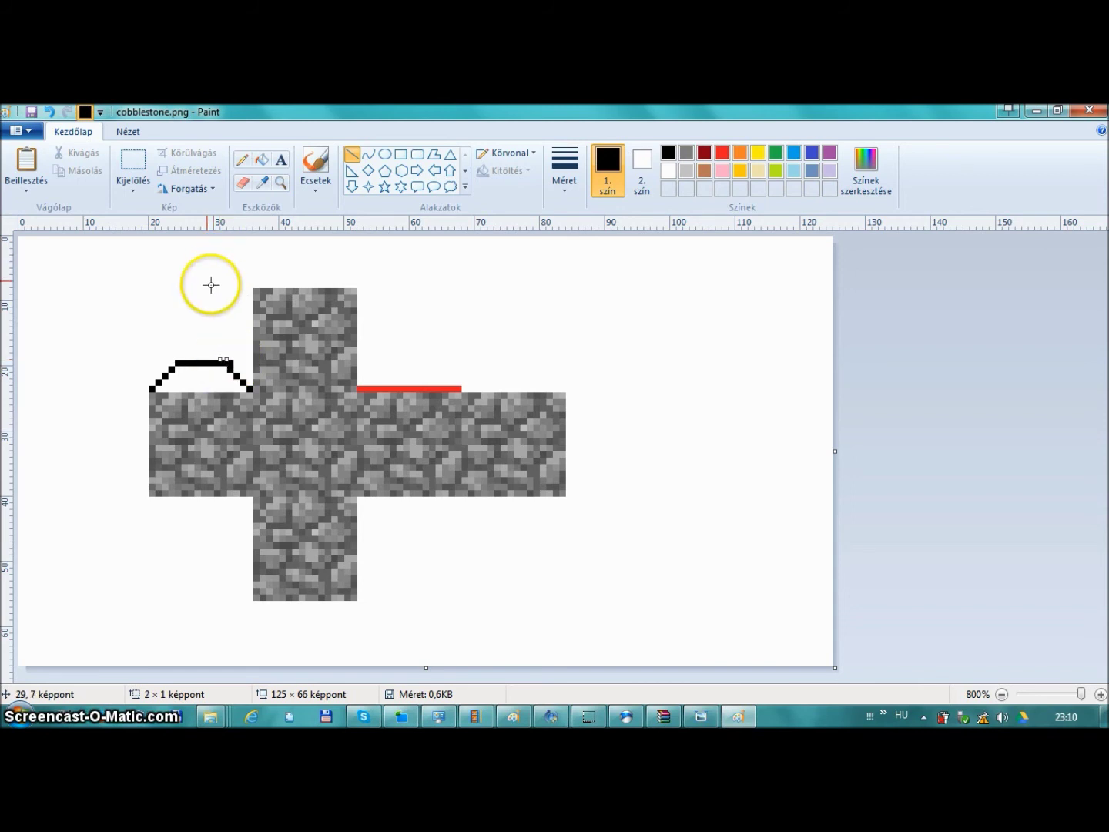
pyautogui.click(242, 159)
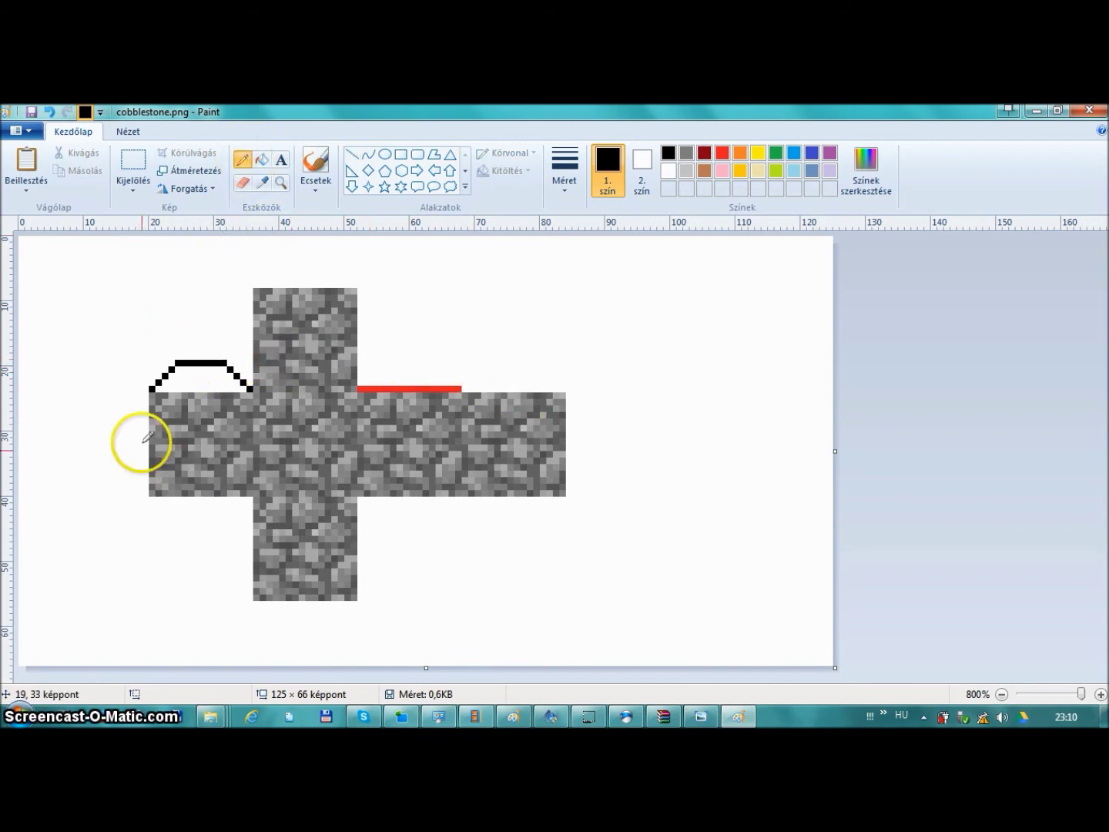
pyautogui.click(133, 162)
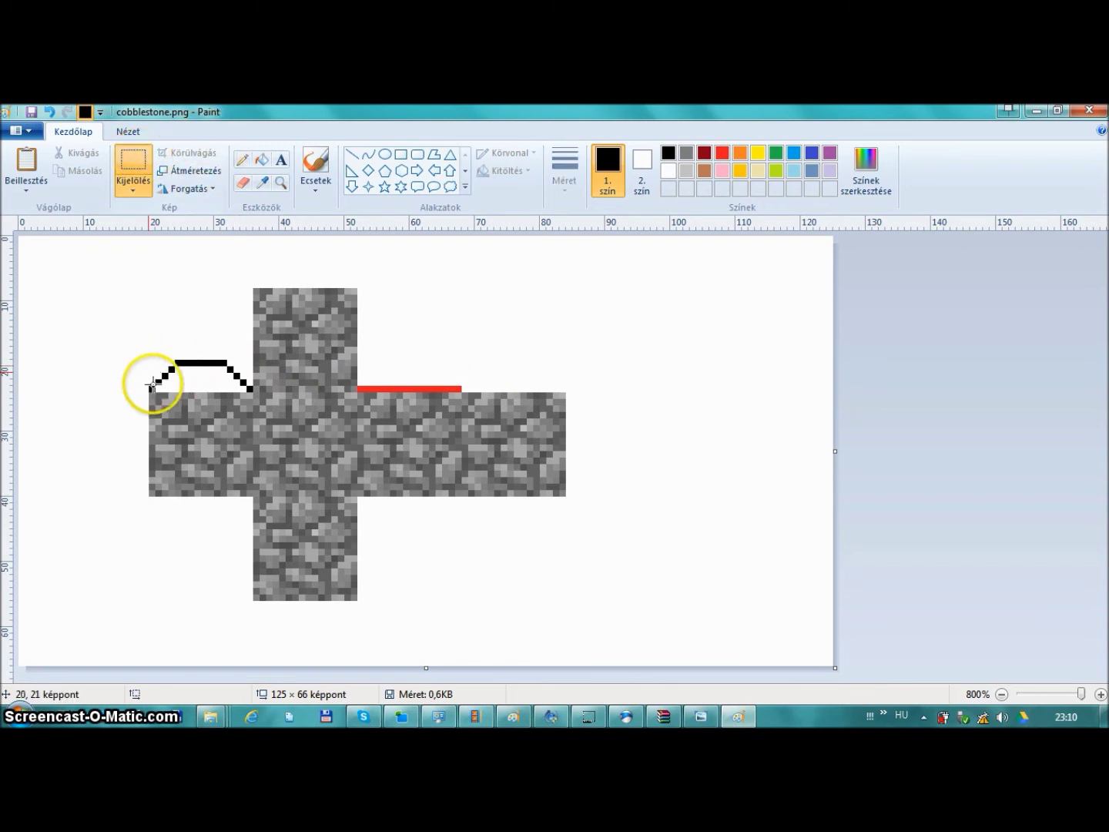
pyautogui.moveTo(151, 390); pyautogui.dragTo(250, 359)
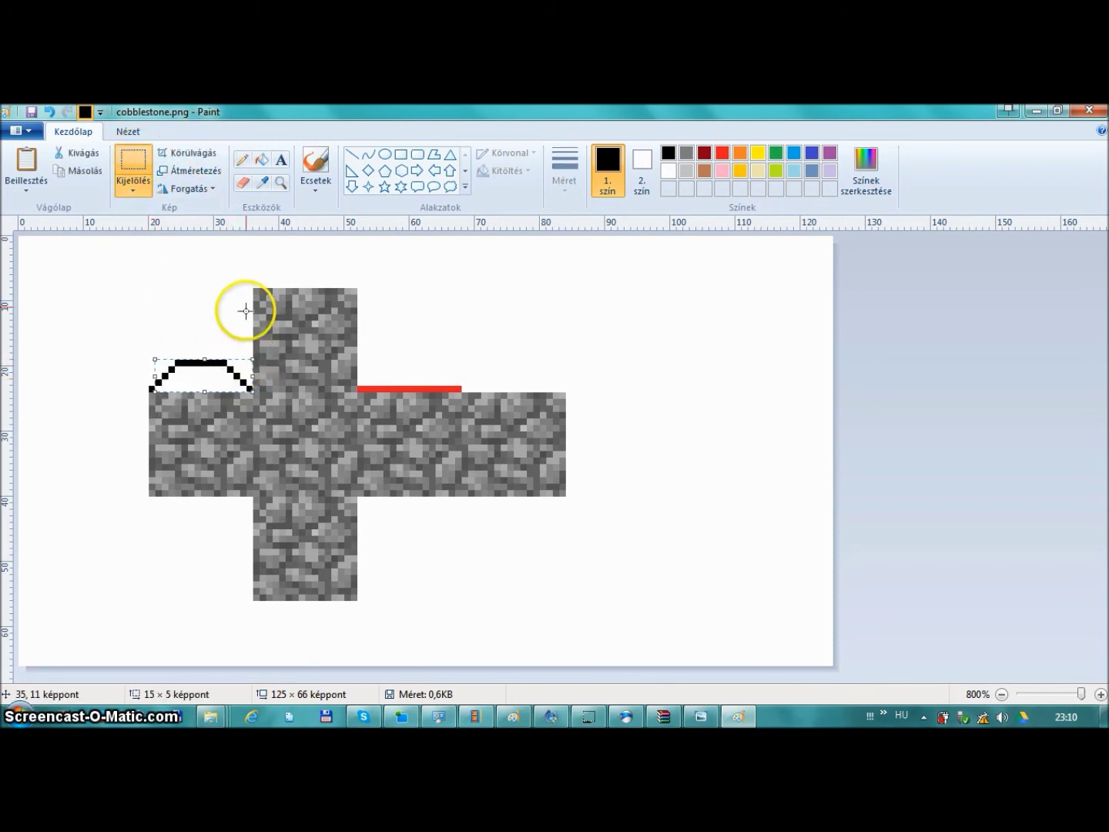
pyautogui.hotkey('ctrl', 'c')
pyautogui.hotkey('ctrl', 'v')
pyautogui.moveTo(89, 259); pyautogui.dragTo(406, 359)
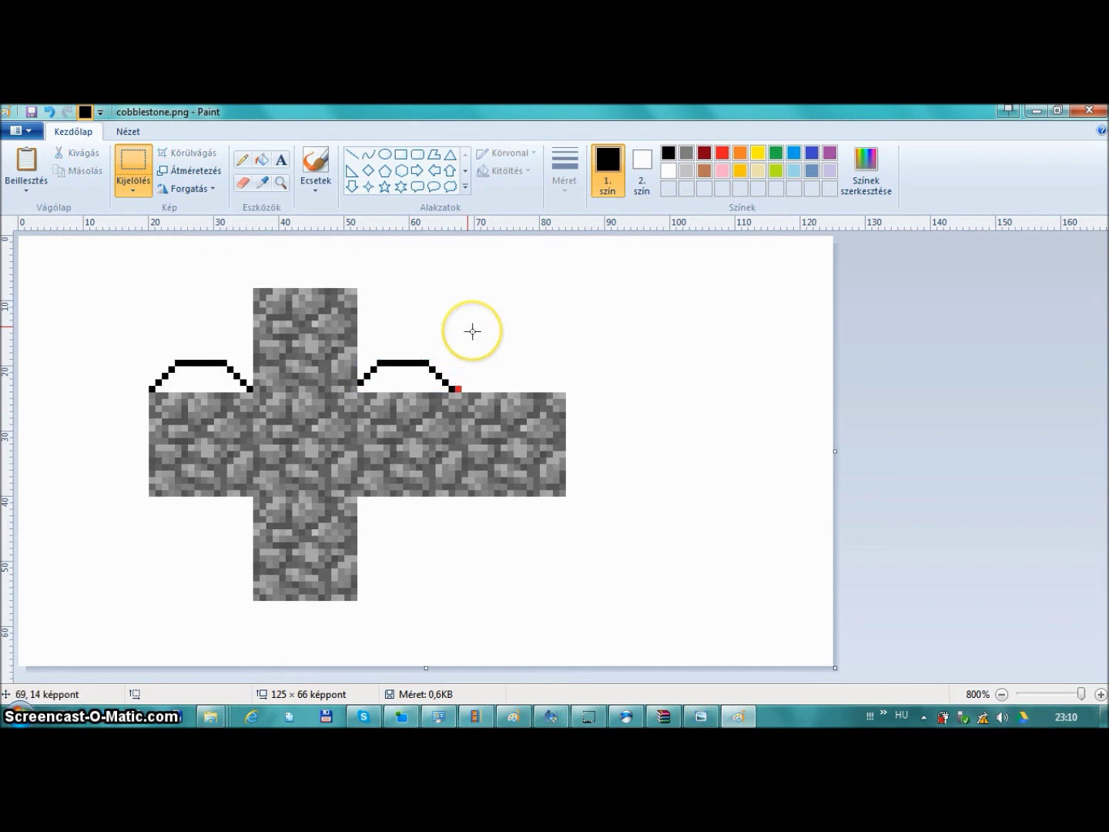
pyautogui.hotkey('ctrl', 'z')
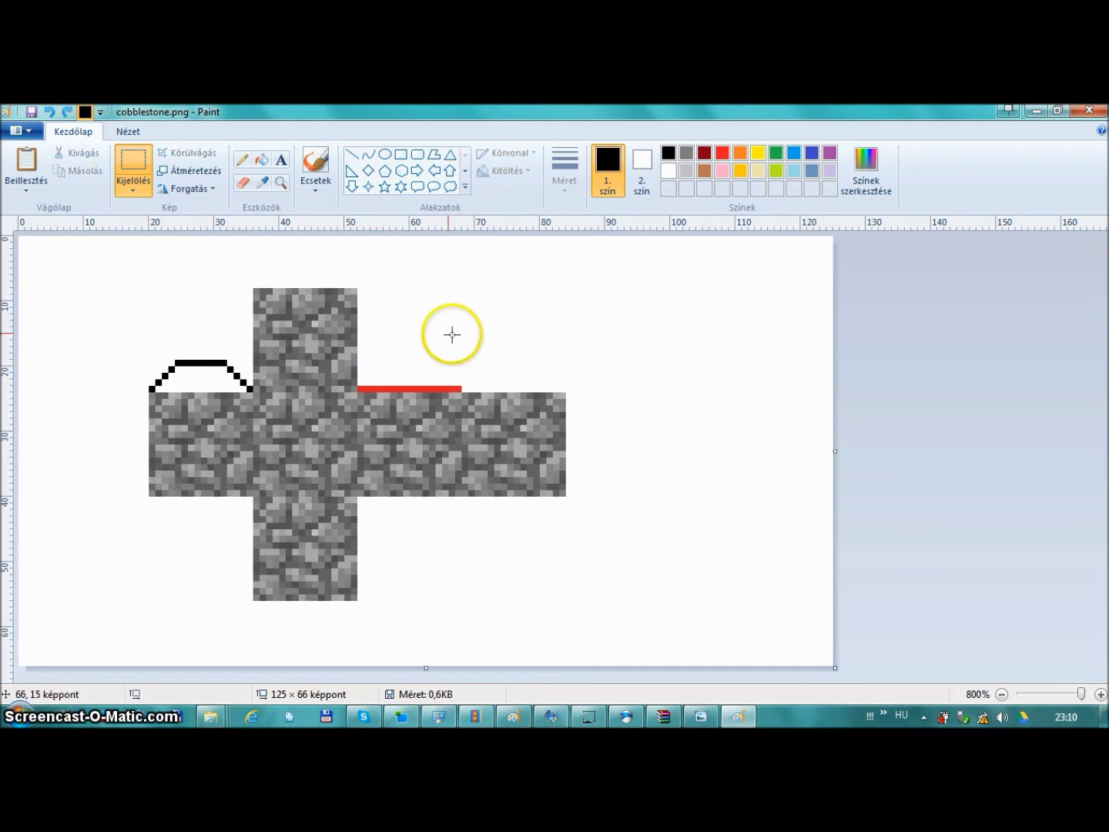
# Copy the full tab outline and place copies on the upper edges of the third and fourth tiles, covering the red line
pyautogui.hotkey('ctrl', 'v')
pyautogui.moveTo(189, 314); pyautogui.dragTo(253, 352)
pyautogui.hotkey('ctrl', 'c')
pyautogui.hotkey('ctrl', 'v')
pyautogui.moveTo(77, 266); pyautogui.dragTo(419, 380)
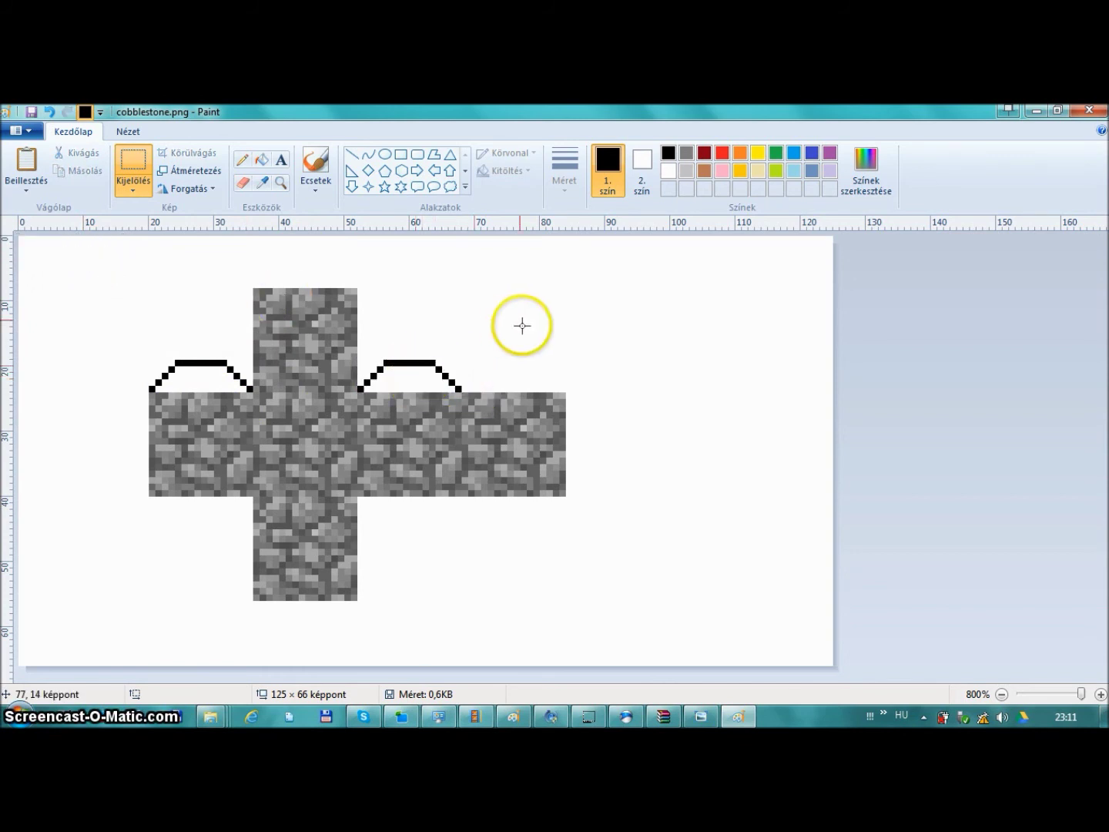
pyautogui.hotkey('ctrl', 'v')
pyautogui.moveTo(93, 260); pyautogui.dragTo(537, 379)
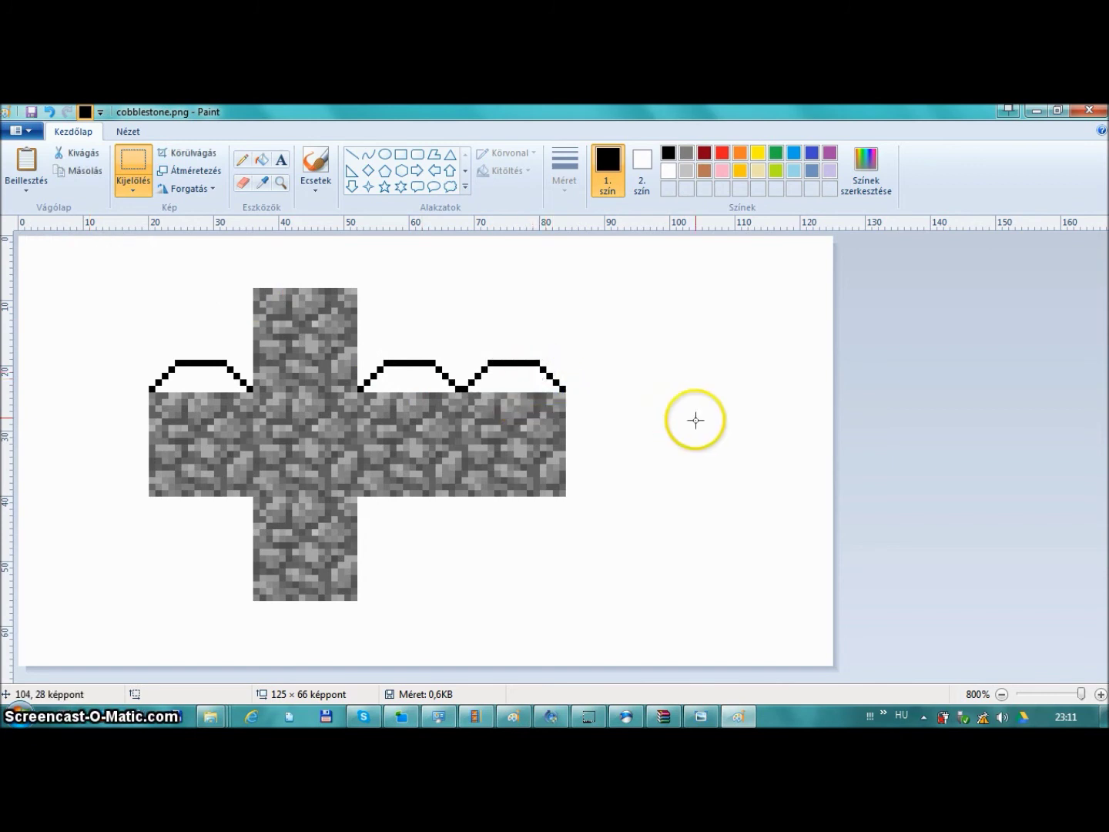
# Paste another tab outline beneath the first tile of the row and flip it vertically so it points downward
pyautogui.hotkey('ctrl', 'v')
pyautogui.moveTo(74, 260); pyautogui.dragTo(204, 523)
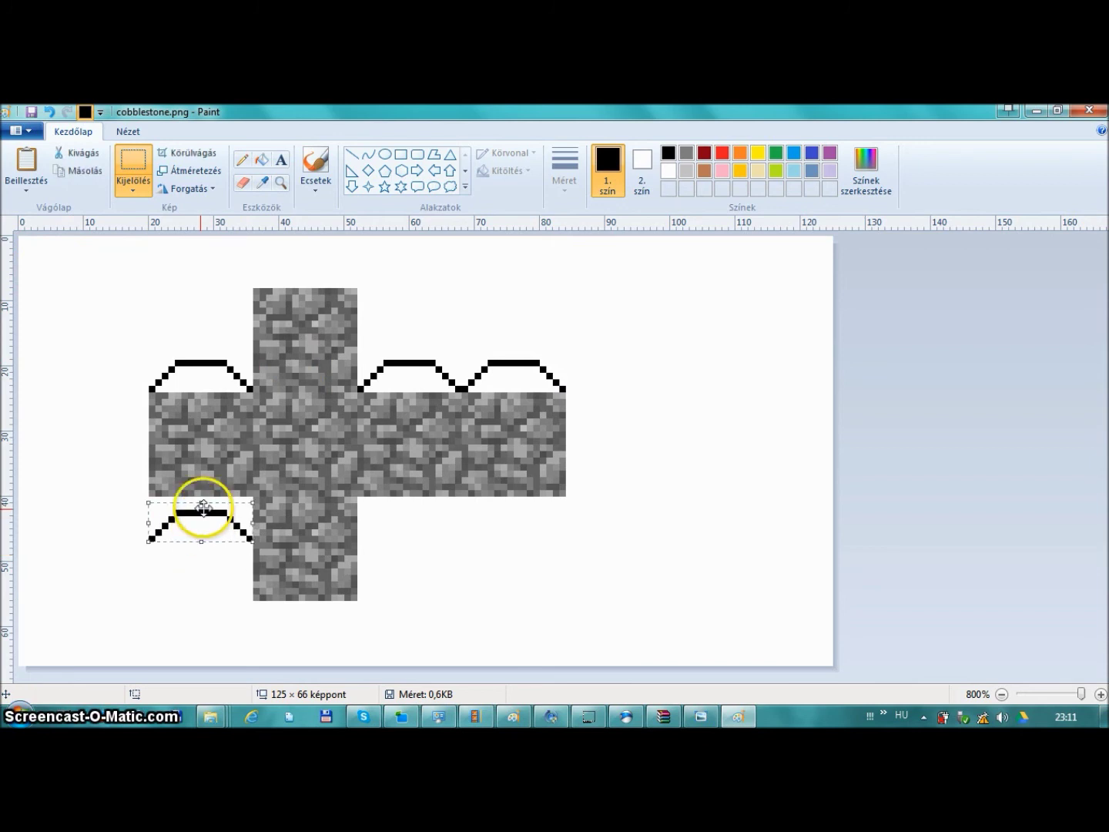
pyautogui.click(207, 190)
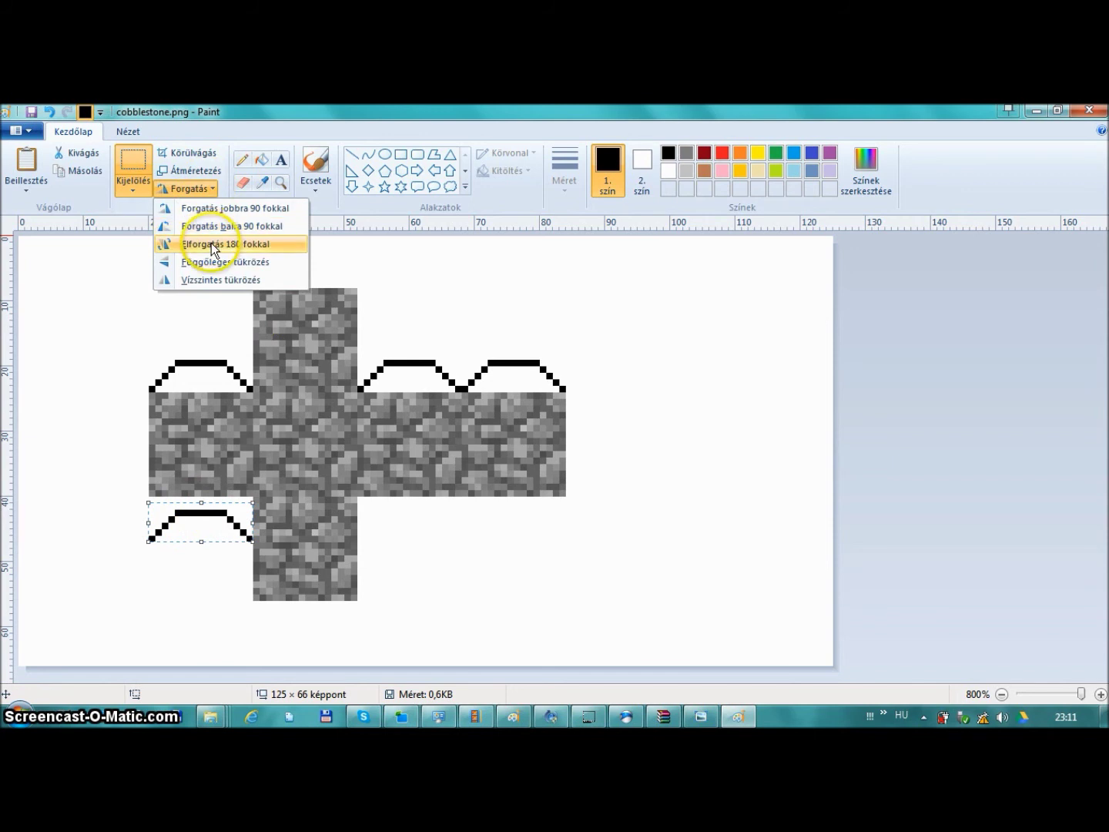
pyautogui.click(213, 267)
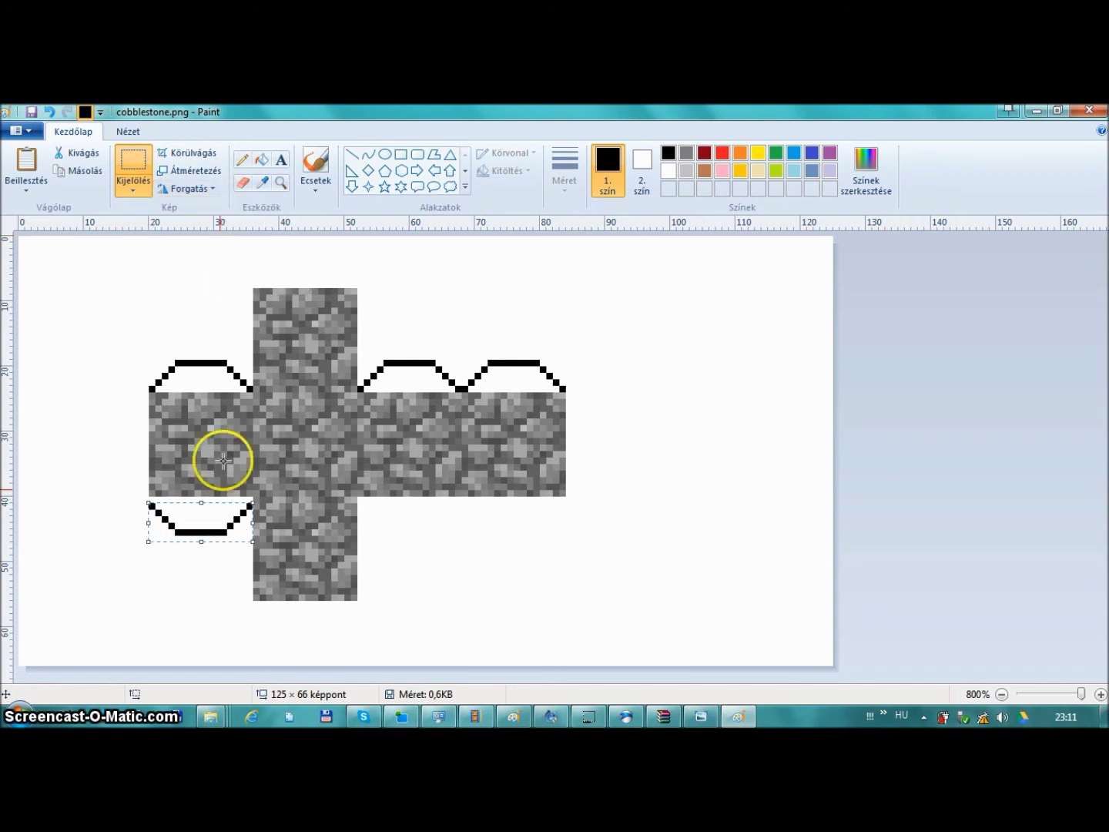
# Paste two more tab outlines, flip each vertically, and place them on the lower edges of the third and fourth tiles
pyautogui.hotkey('ctrl', 'v')
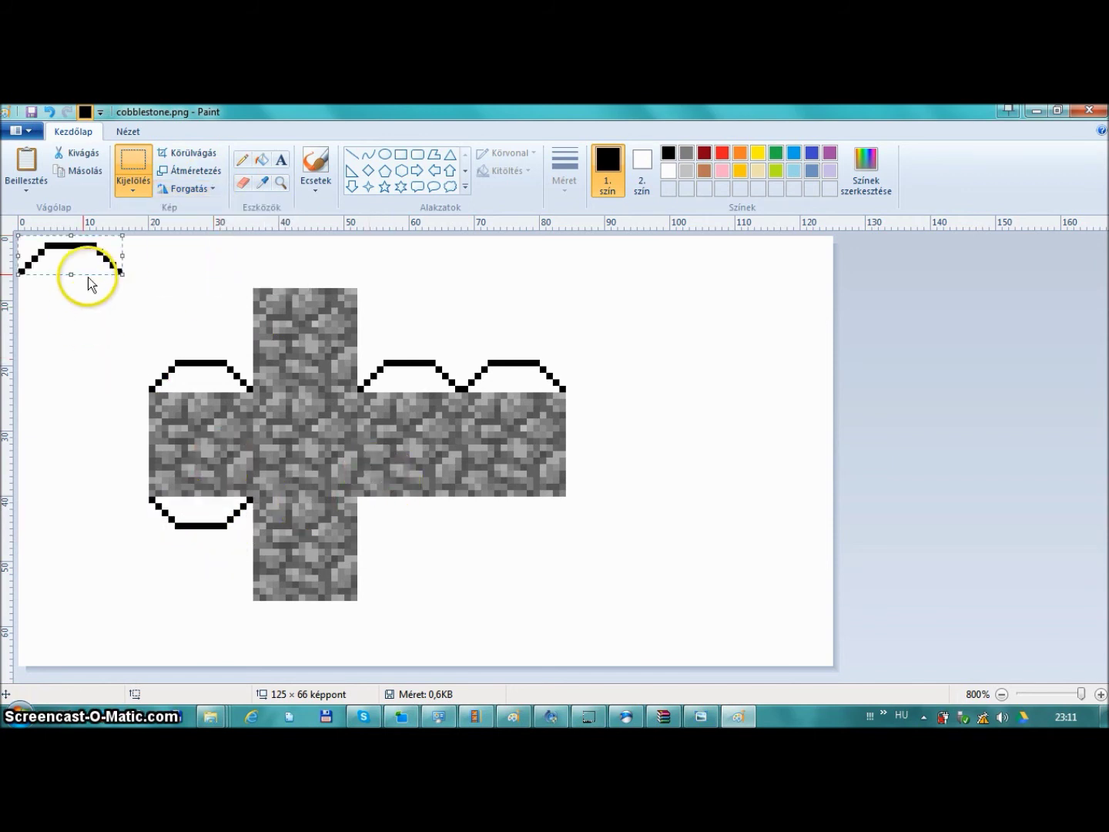
pyautogui.click(200, 185)
pyautogui.click(212, 259)
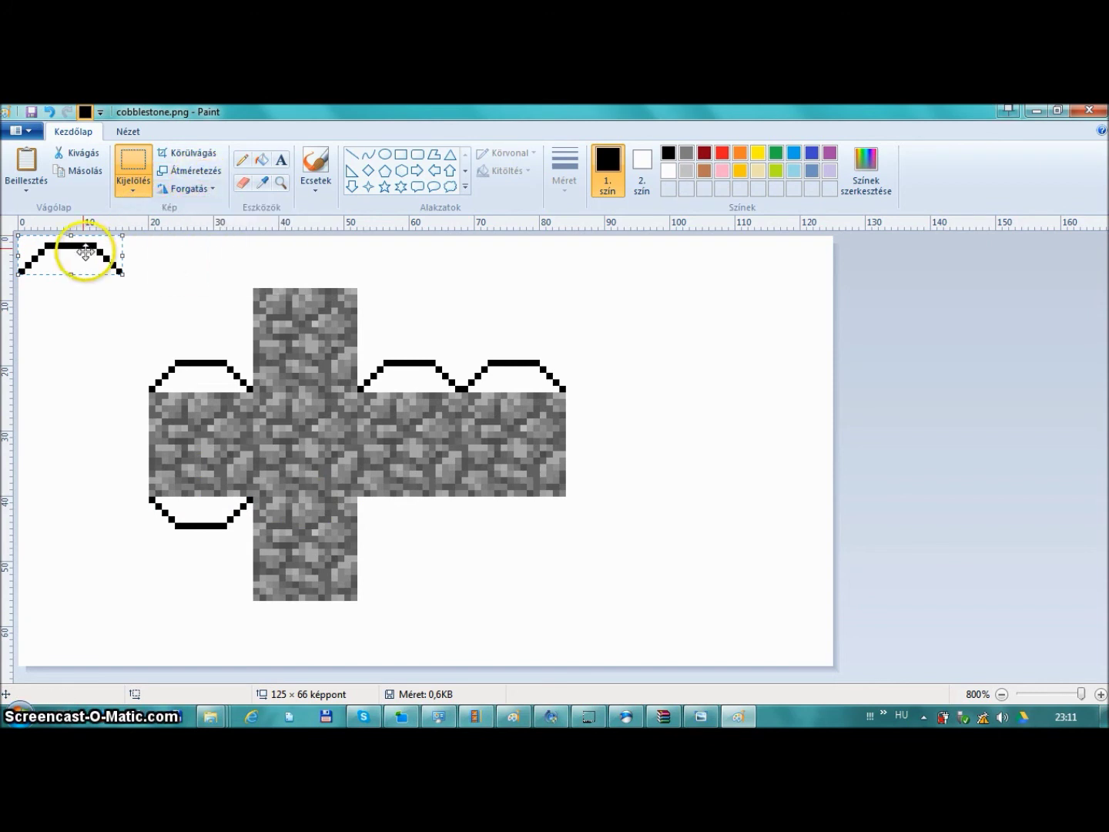
pyautogui.moveTo(94, 248); pyautogui.dragTo(440, 515)
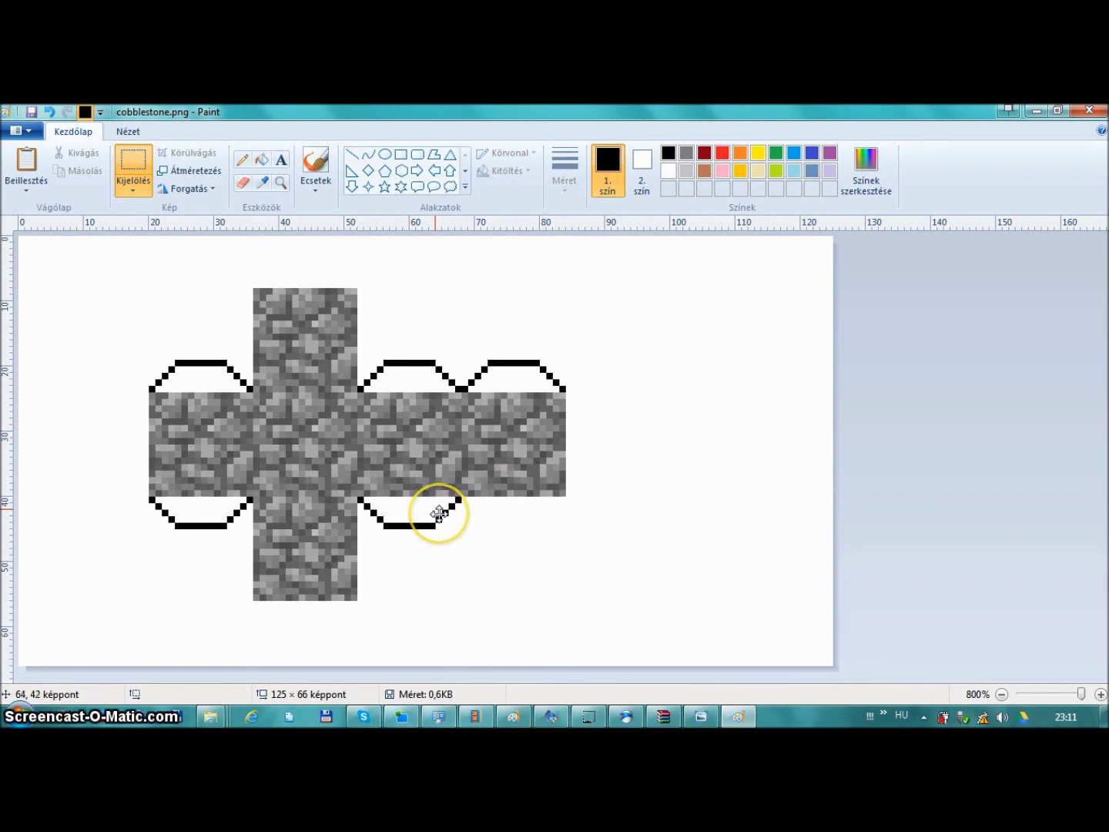
pyautogui.hotkey('ctrl', 'v')
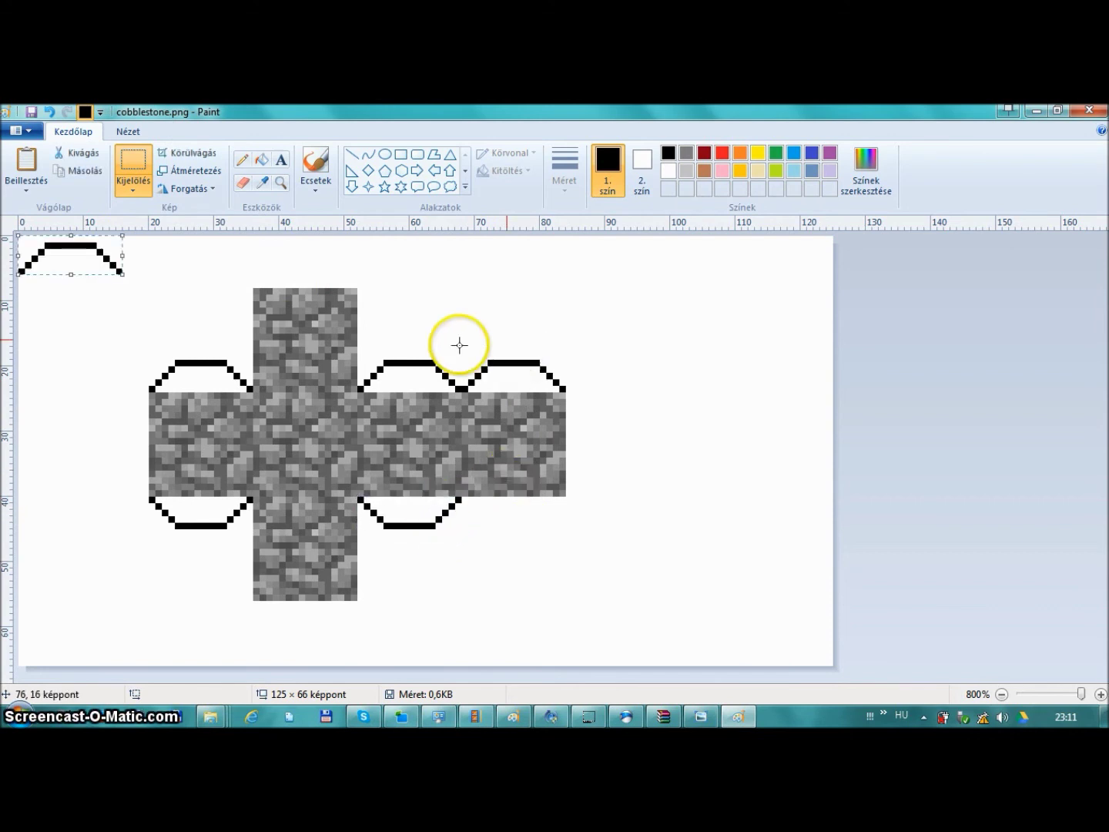
pyautogui.click(199, 194)
pyautogui.click(209, 259)
pyautogui.moveTo(80, 258); pyautogui.dragTo(523, 518)
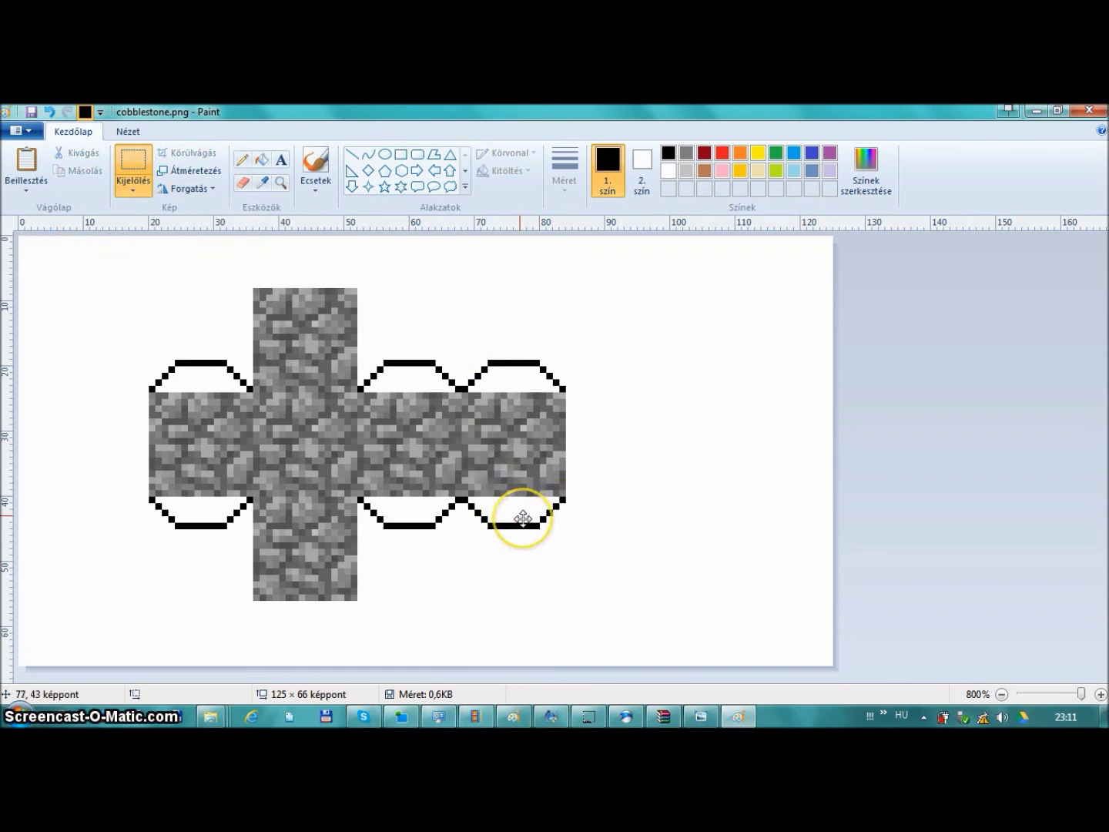
# Paste a tab outline, rotate it right 90 degrees, and attach it to the outer side edge of the fourth tile
pyautogui.hotkey('ctrl', 'v')
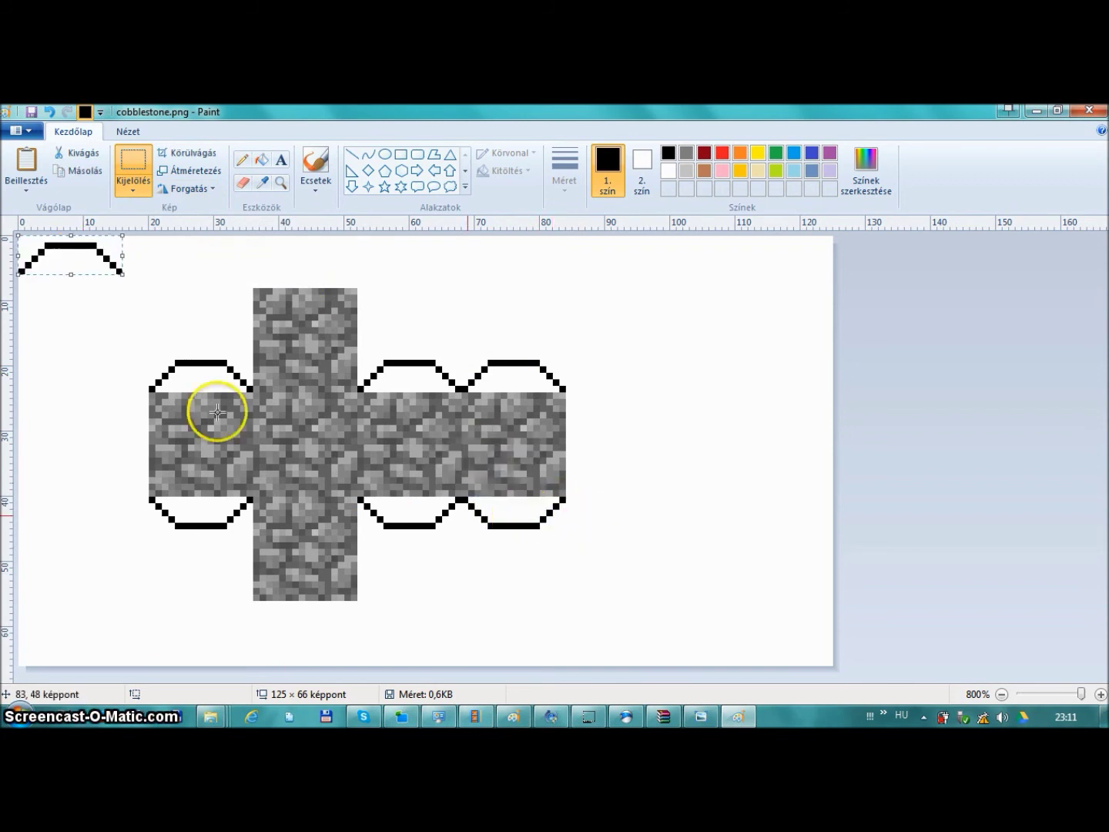
pyautogui.click(215, 189)
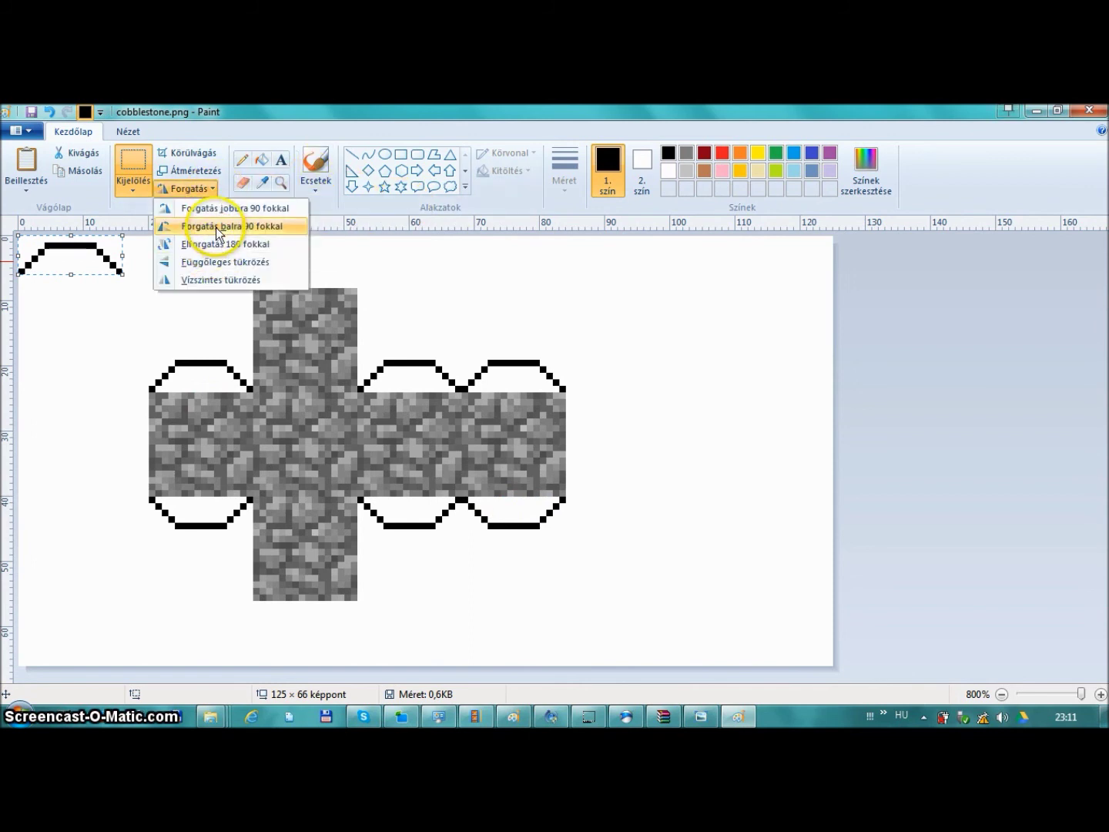
pyautogui.click(223, 220)
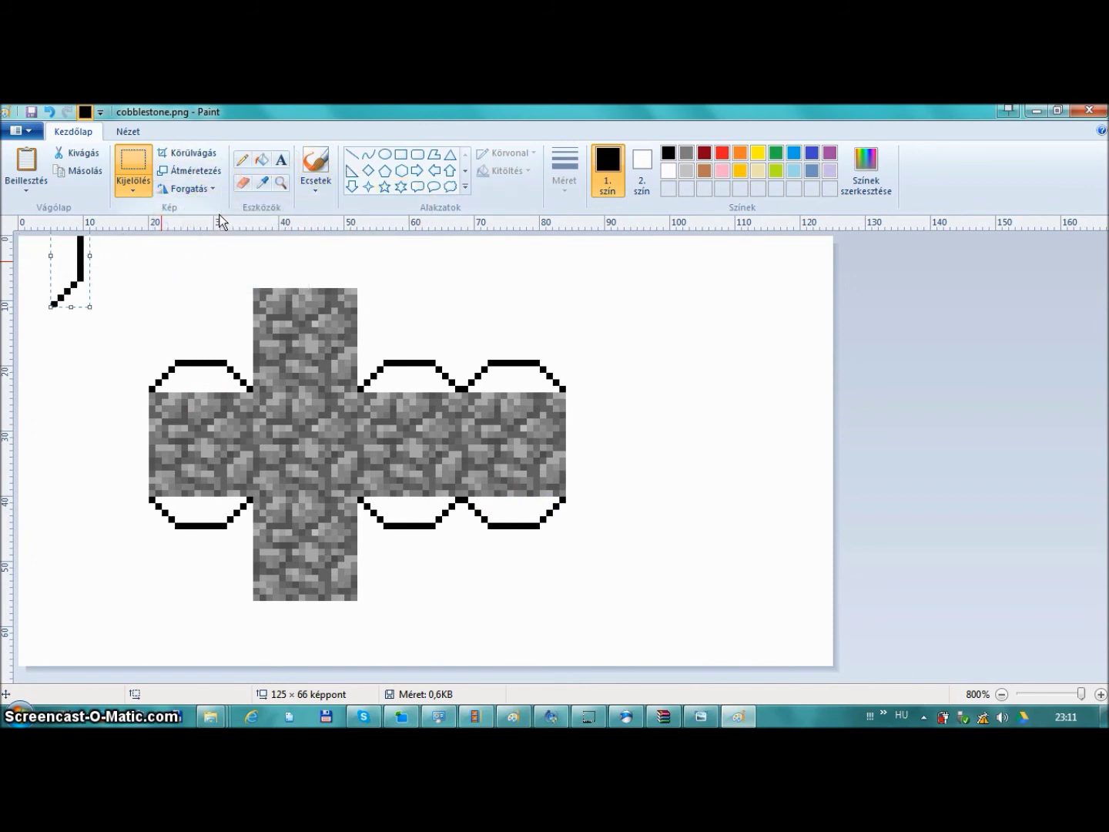
pyautogui.moveTo(60, 247); pyautogui.dragTo(379, 300)
pyautogui.click(602, 448)
pyautogui.moveTo(602, 450); pyautogui.dragTo(581, 441)
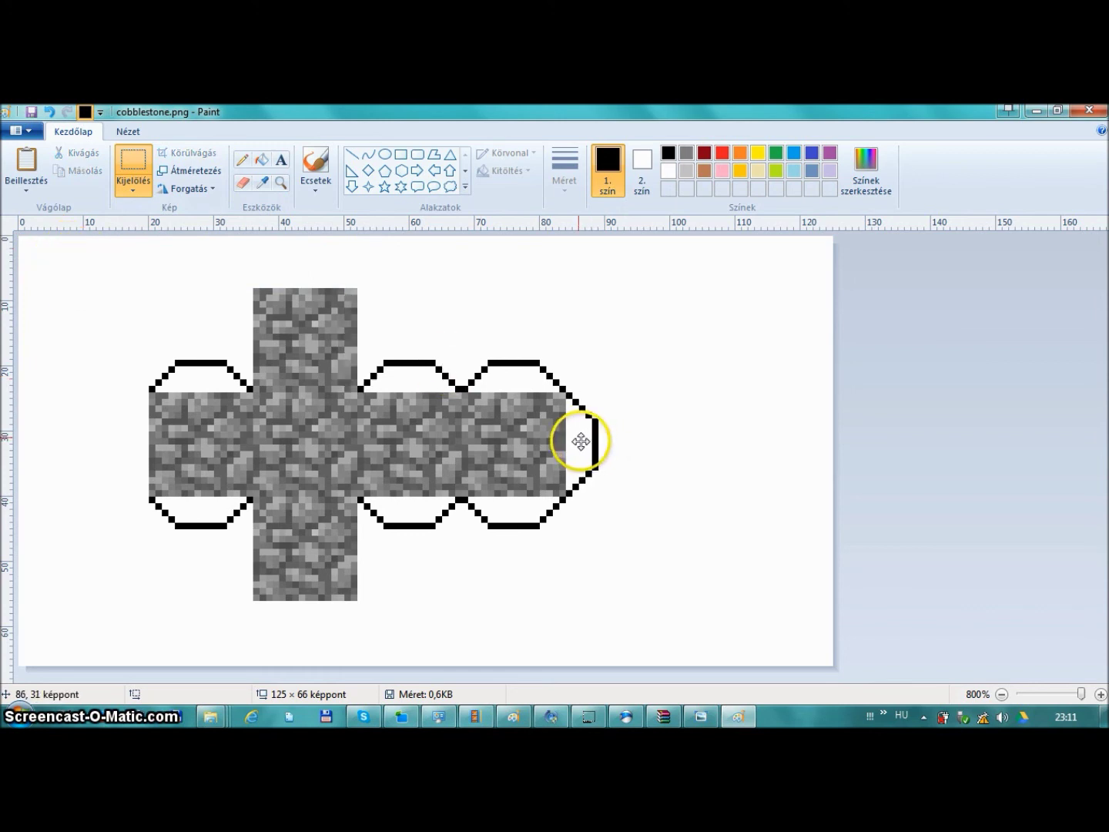
pyautogui.click(703, 412)
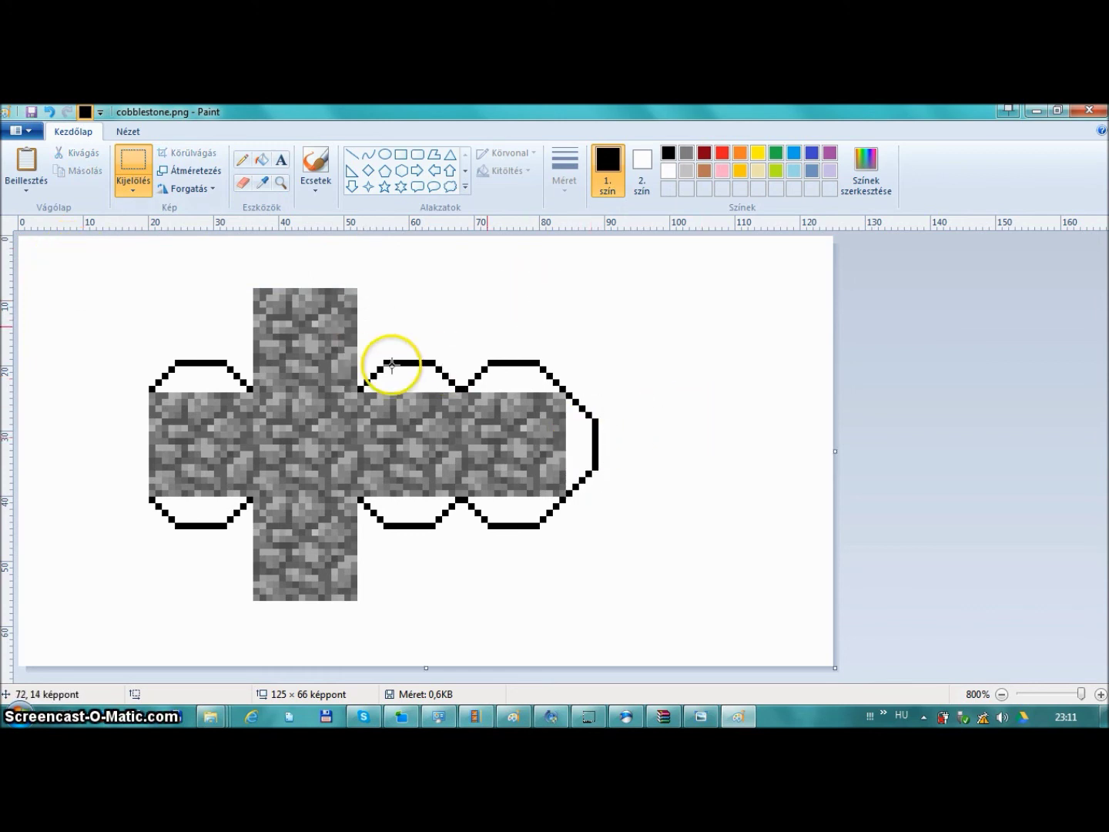
# Paste an upright tab outline onto the upper edge of the topmost cobblestone tile
pyautogui.hotkey('ctrl', 'v')
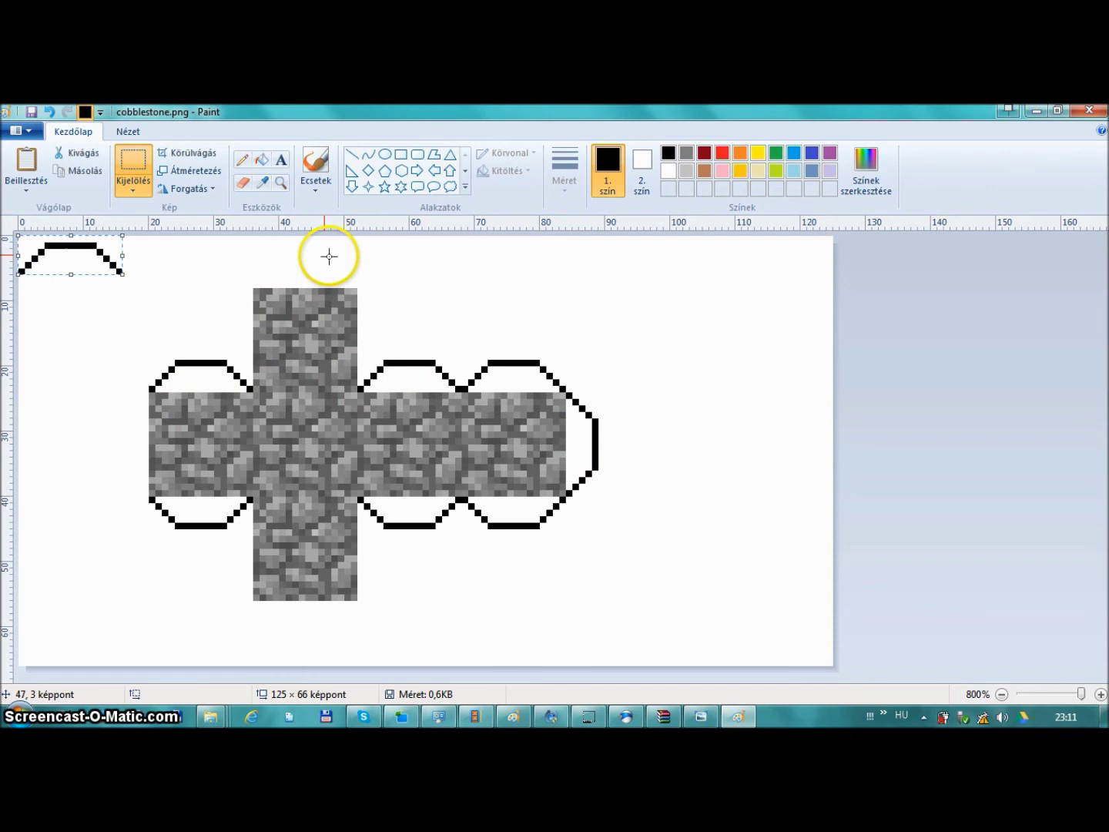
pyautogui.moveTo(65, 255); pyautogui.dragTo(301, 269)
pyautogui.click(596, 356)
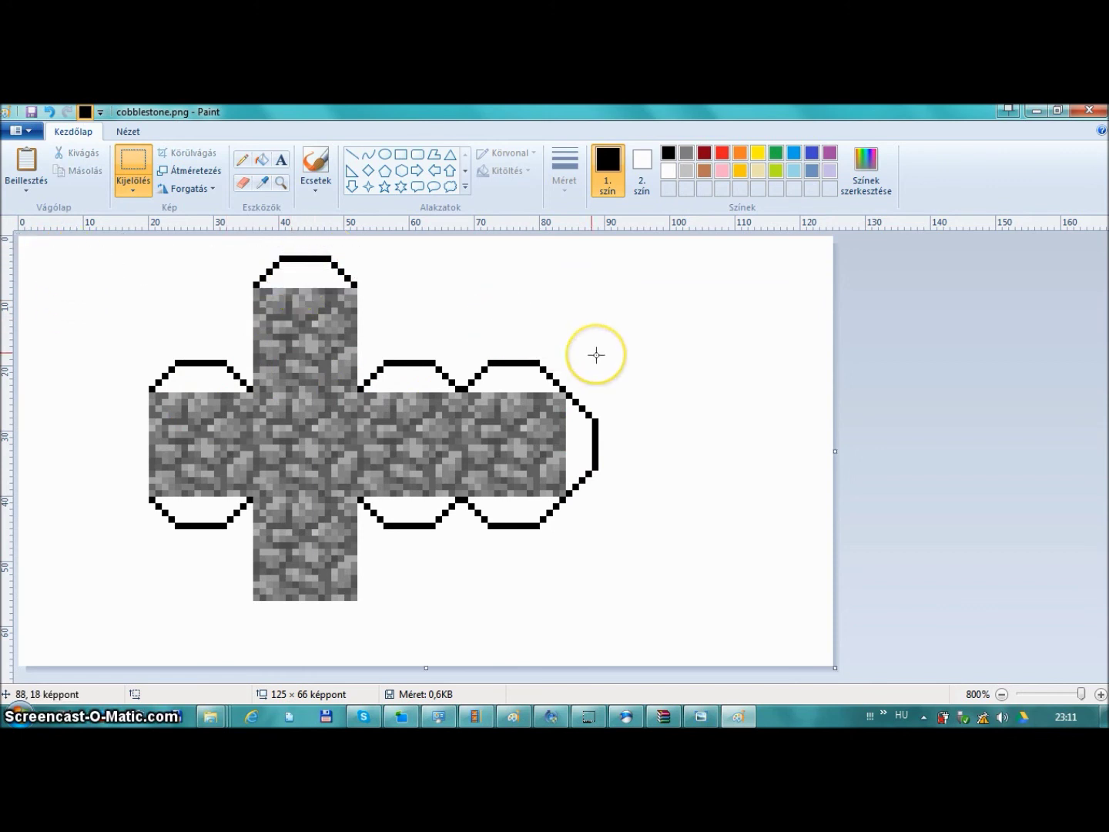
# Examine the whole cube net with its tabs at actual size and enlarged
pyautogui.click(1002, 695)
pyautogui.click(1001, 695)
pyautogui.click(1002, 695)
pyautogui.click(1002, 694)
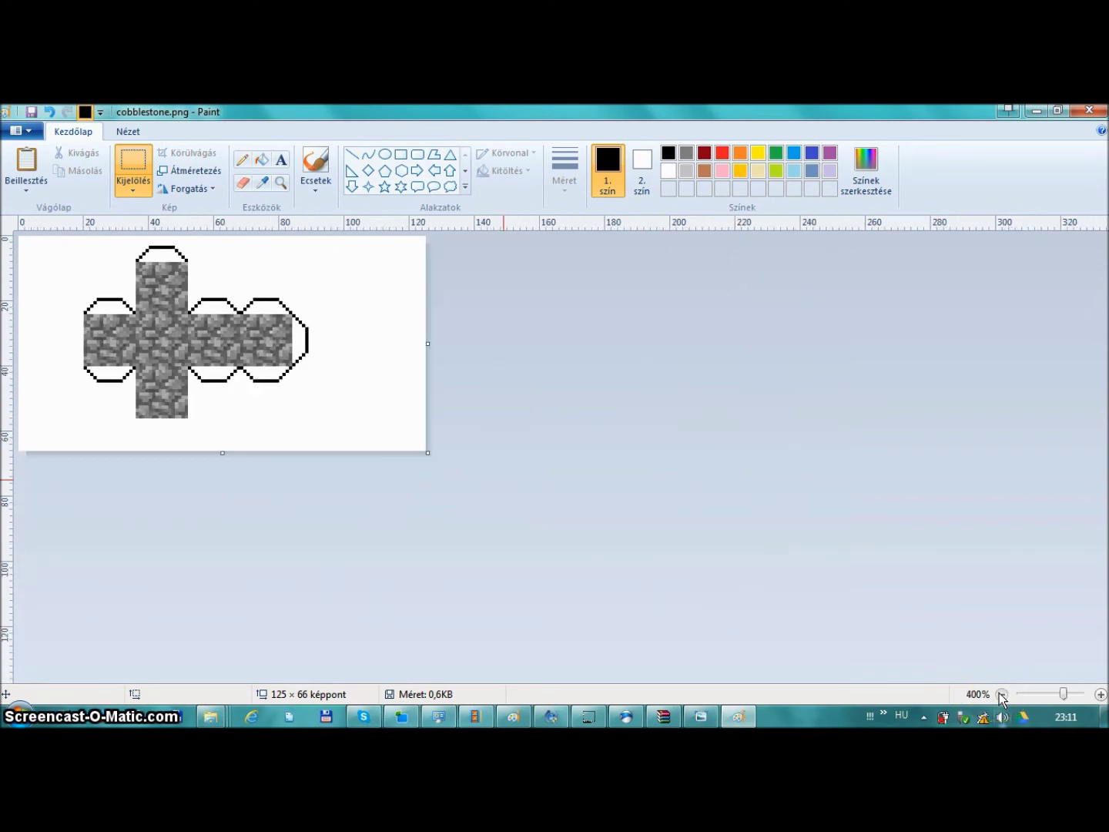
pyautogui.click(1002, 695)
pyautogui.click(1002, 694)
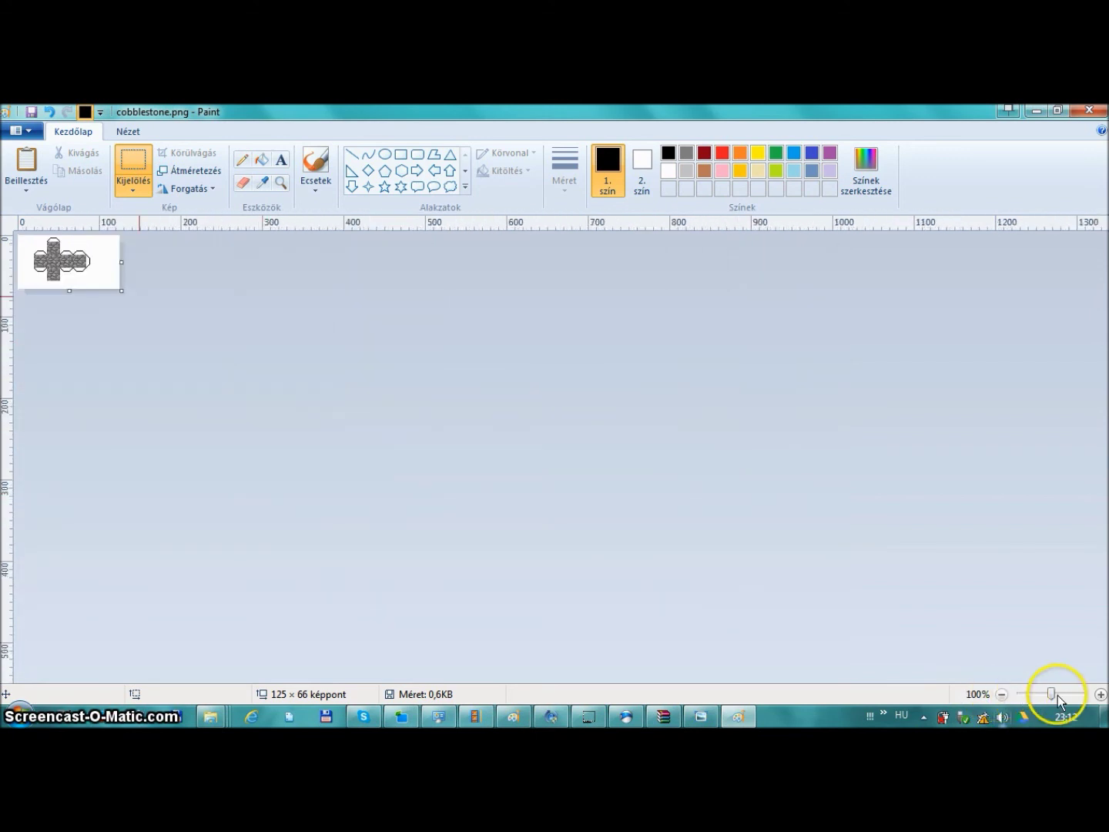
pyautogui.click(1100, 694)
pyautogui.click(1099, 694)
pyautogui.click(1101, 694)
pyautogui.click(1100, 694)
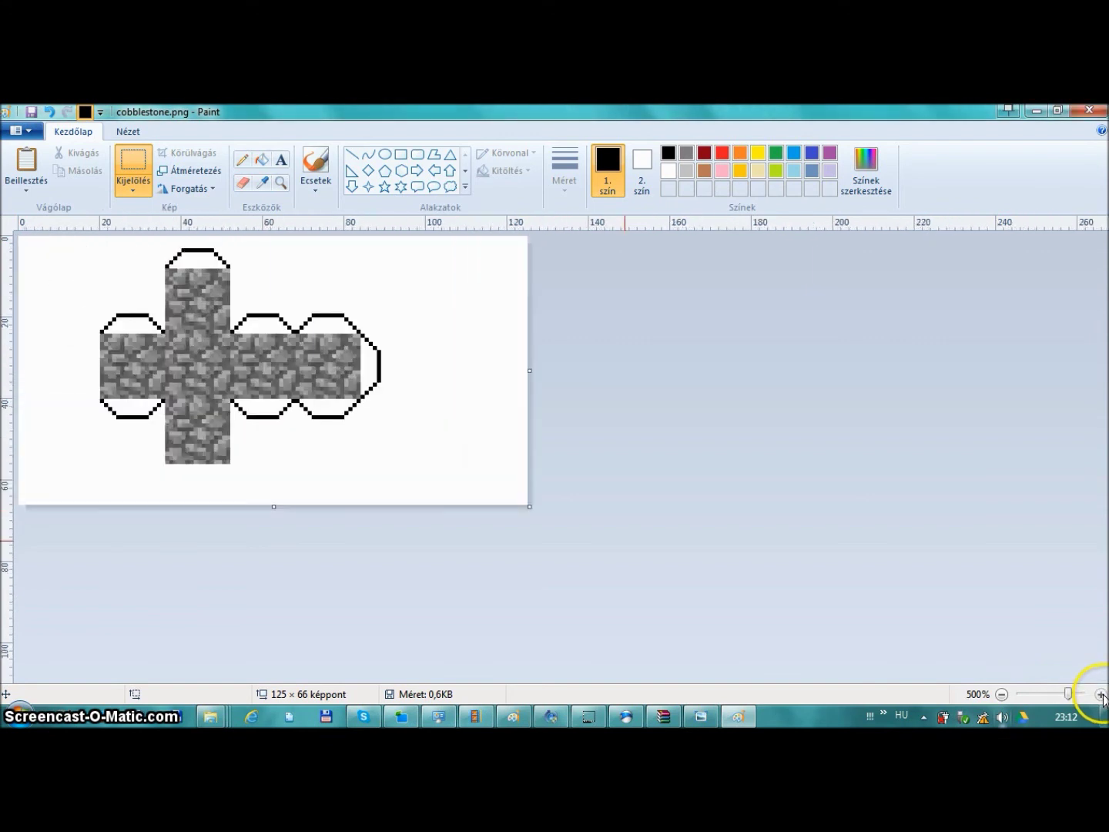
pyautogui.click(1100, 694)
# Try scaling the whole selected cube net to 400 percent, and undo the scaling
pyautogui.click(132, 164)
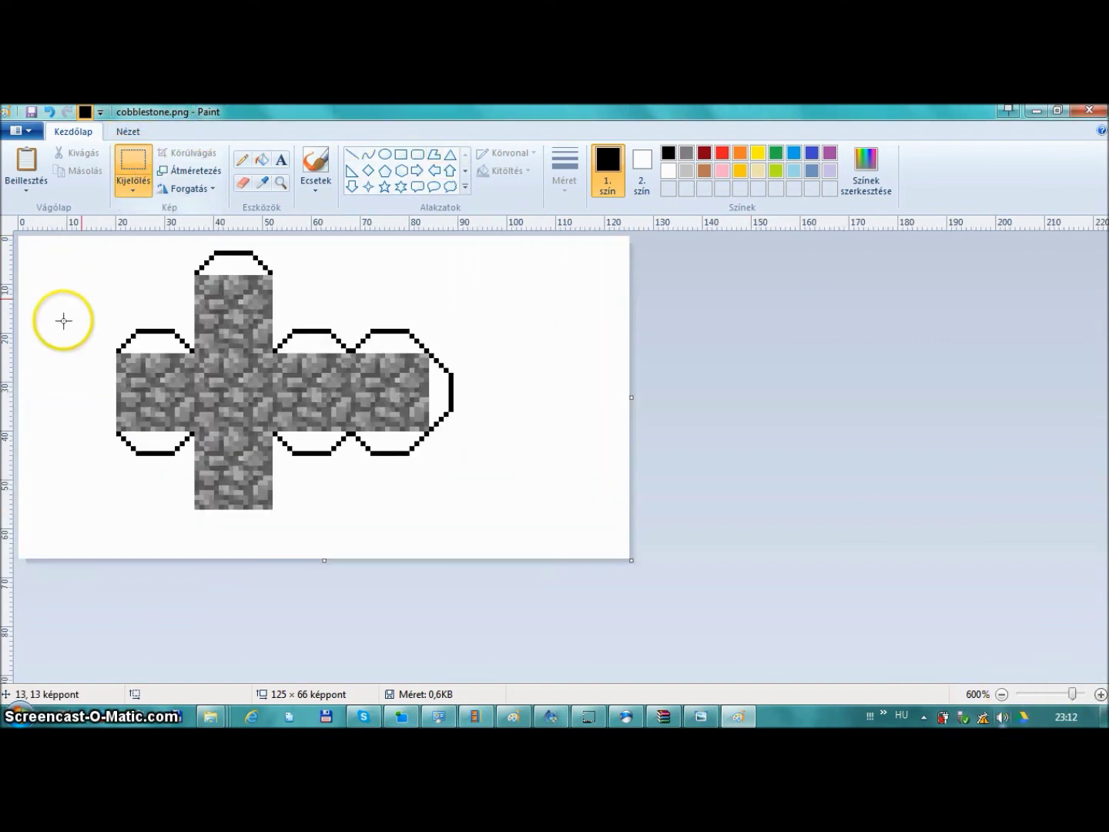
pyautogui.moveTo(430, 490); pyautogui.dragTo(458, 517)
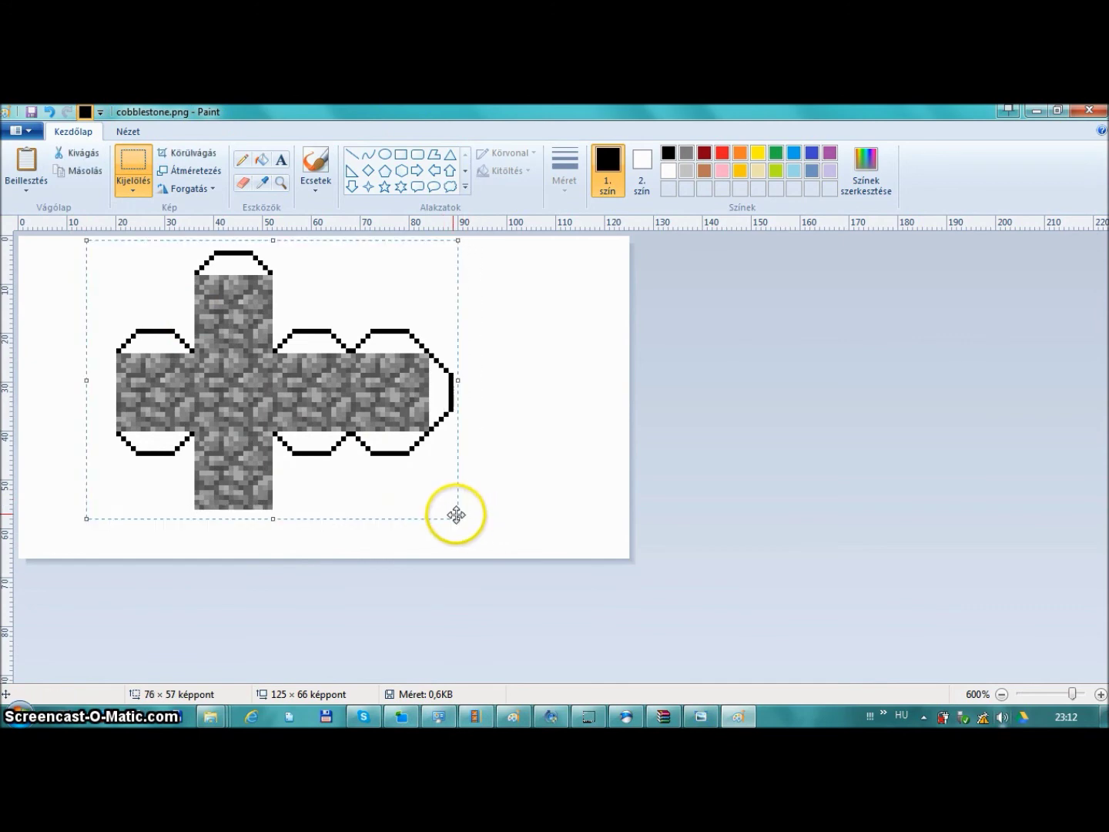
pyautogui.click(198, 177)
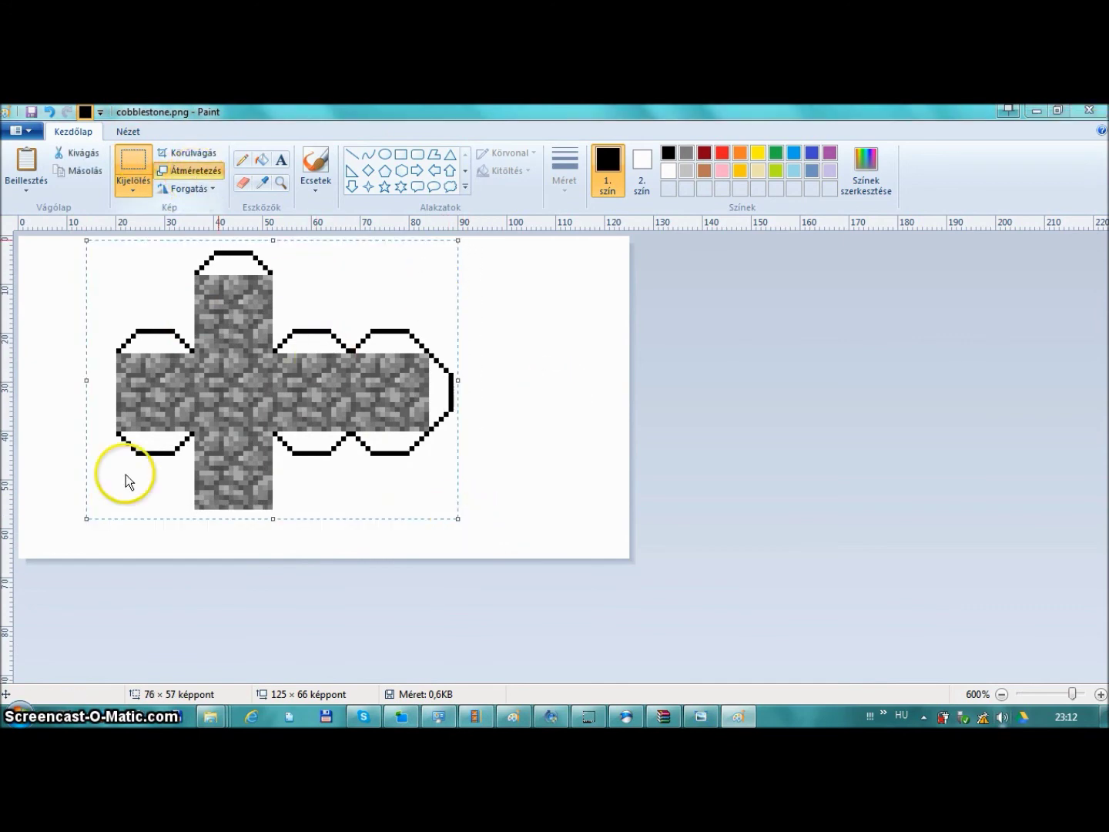
pyautogui.doubleClick(198, 256)
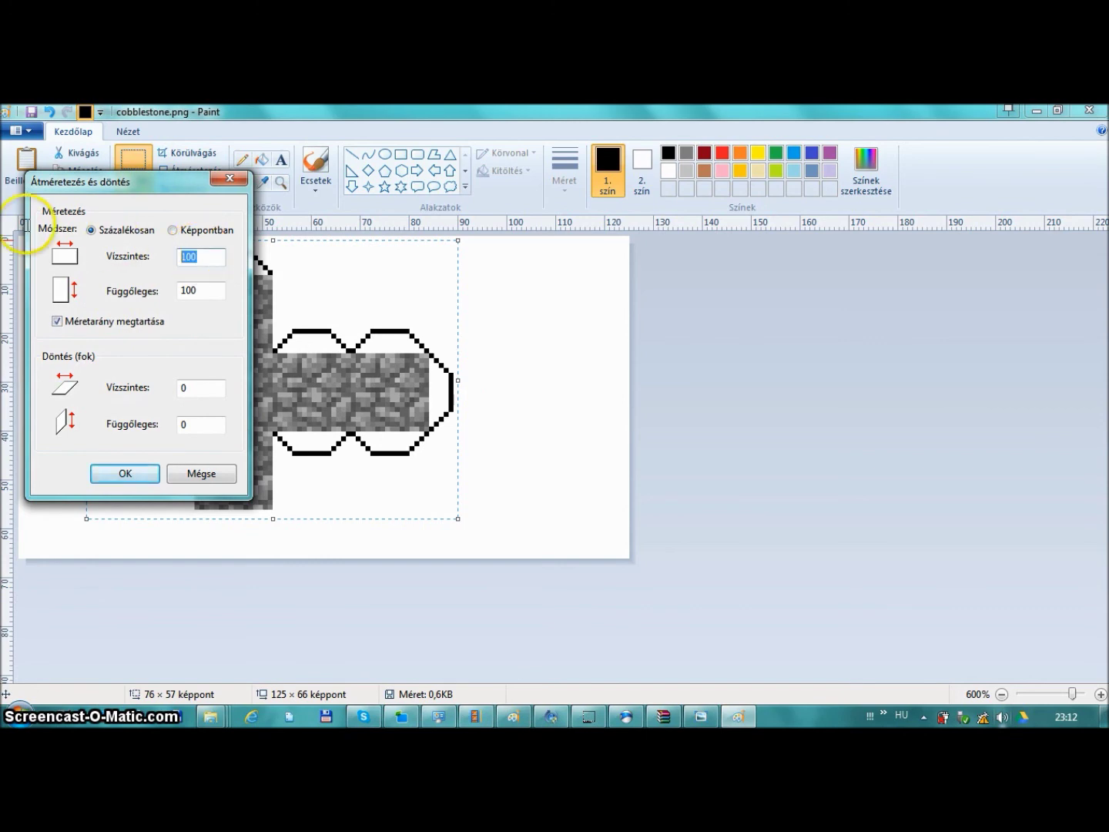
pyautogui.write('400')
pyautogui.press('Return')
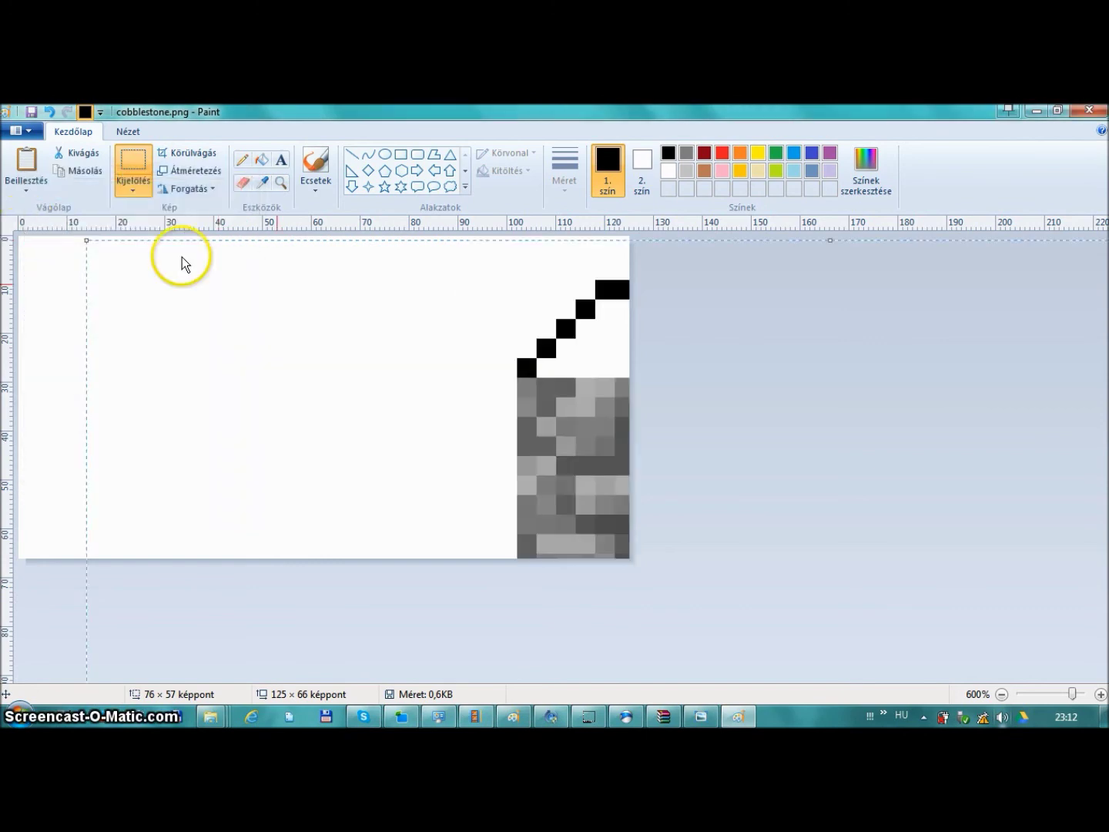
pyautogui.hotkey('ctrl', 'z')
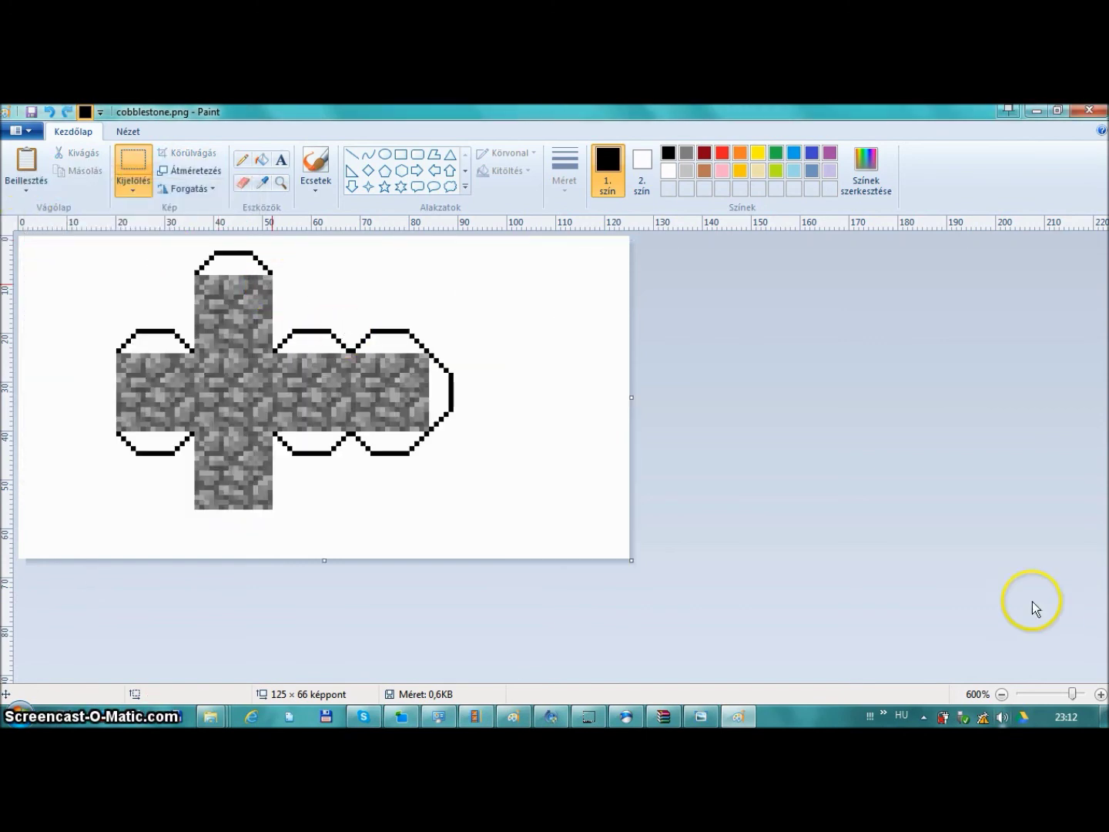
# Return to 100% zoom and extend the canvas to about 513 × 375 pixels
pyautogui.click(1001, 696)
pyautogui.click(1001, 697)
pyautogui.click(1000, 701)
pyautogui.click(1000, 702)
pyautogui.click(1000, 701)
pyautogui.click(998, 701)
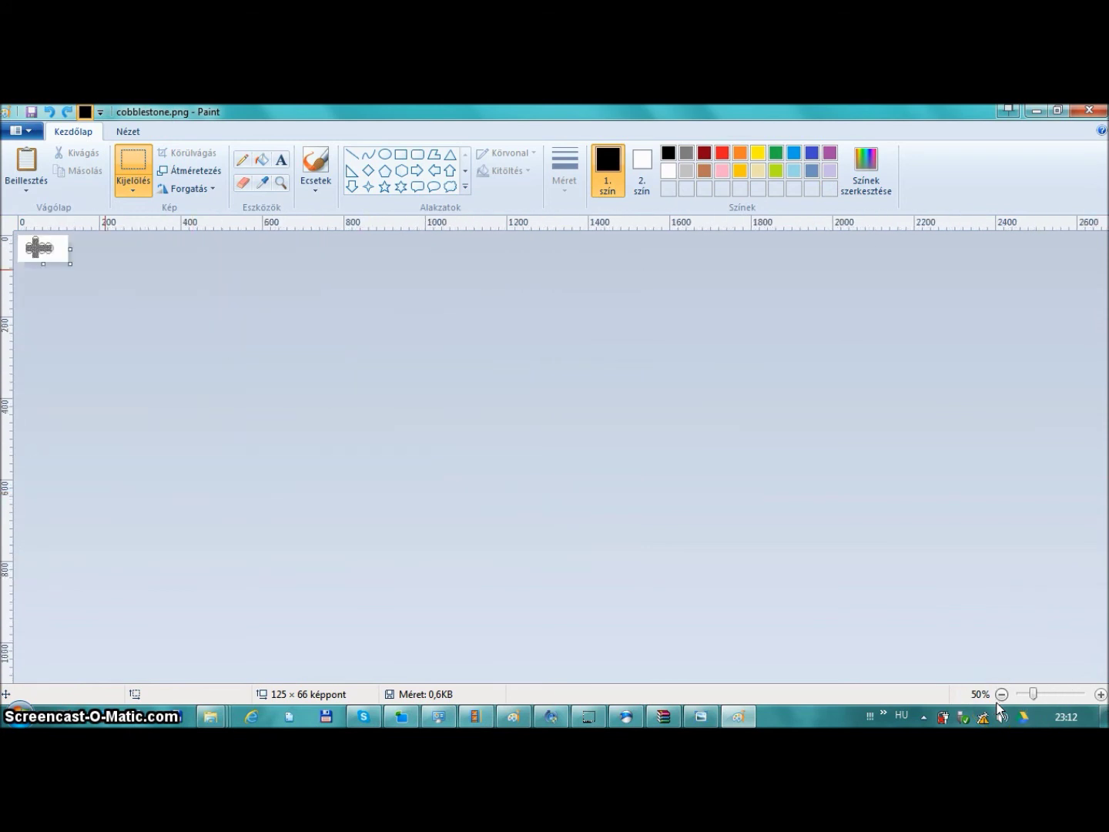
pyautogui.click(1101, 696)
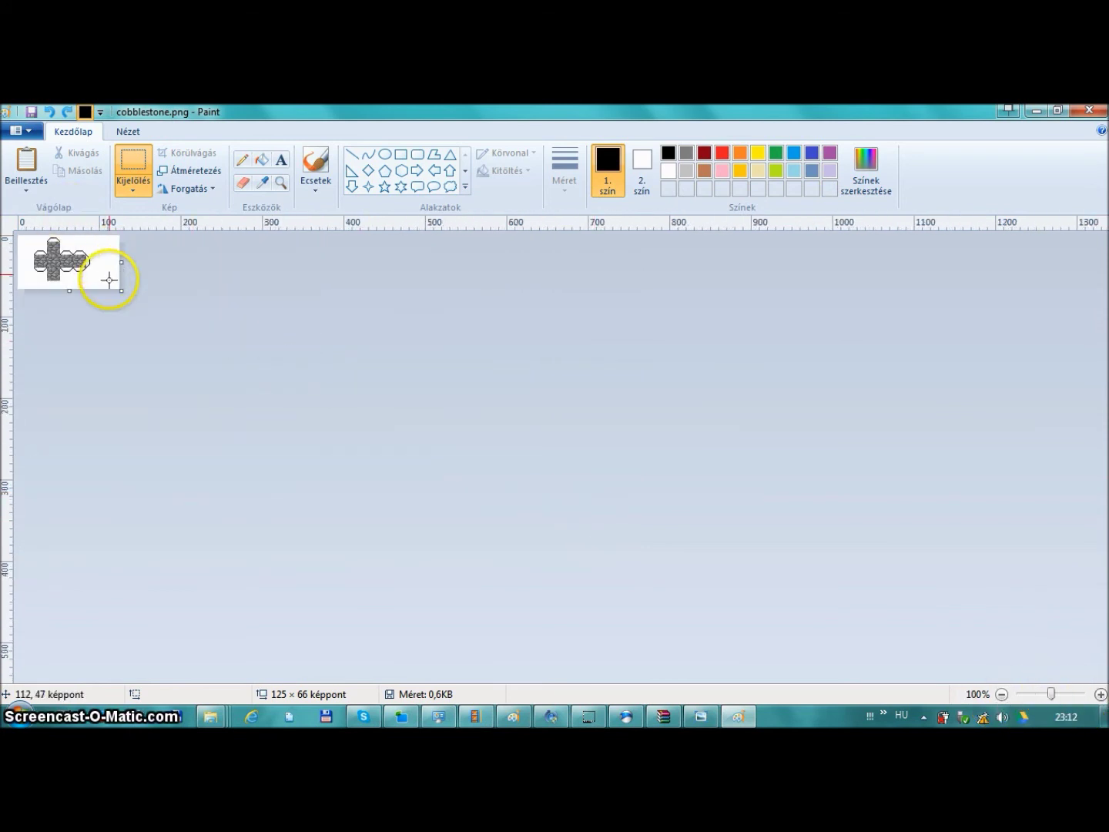
pyautogui.moveTo(121, 289); pyautogui.dragTo(437, 542)
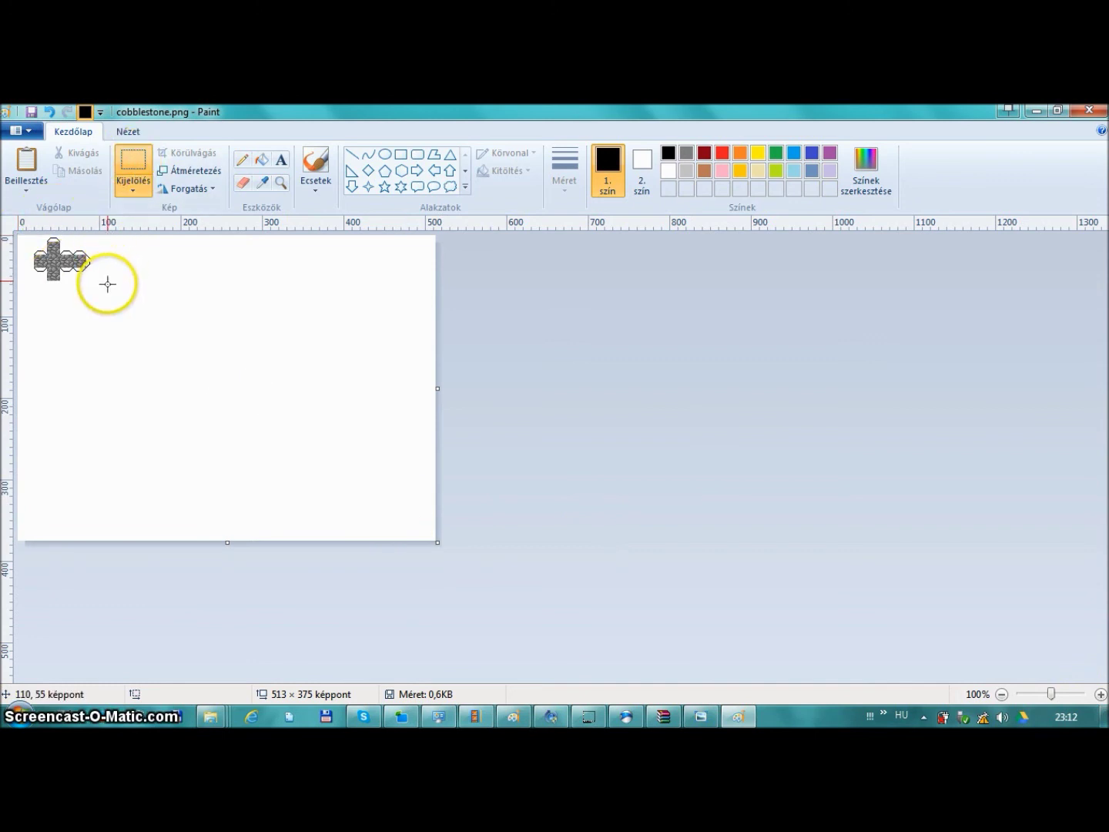
# Select the cube net, enlarge the selection proportionally to about 432 pixels wide, and move it nearer the canvas centre
pyautogui.moveTo(108, 285); pyautogui.dragTo(20, 234)
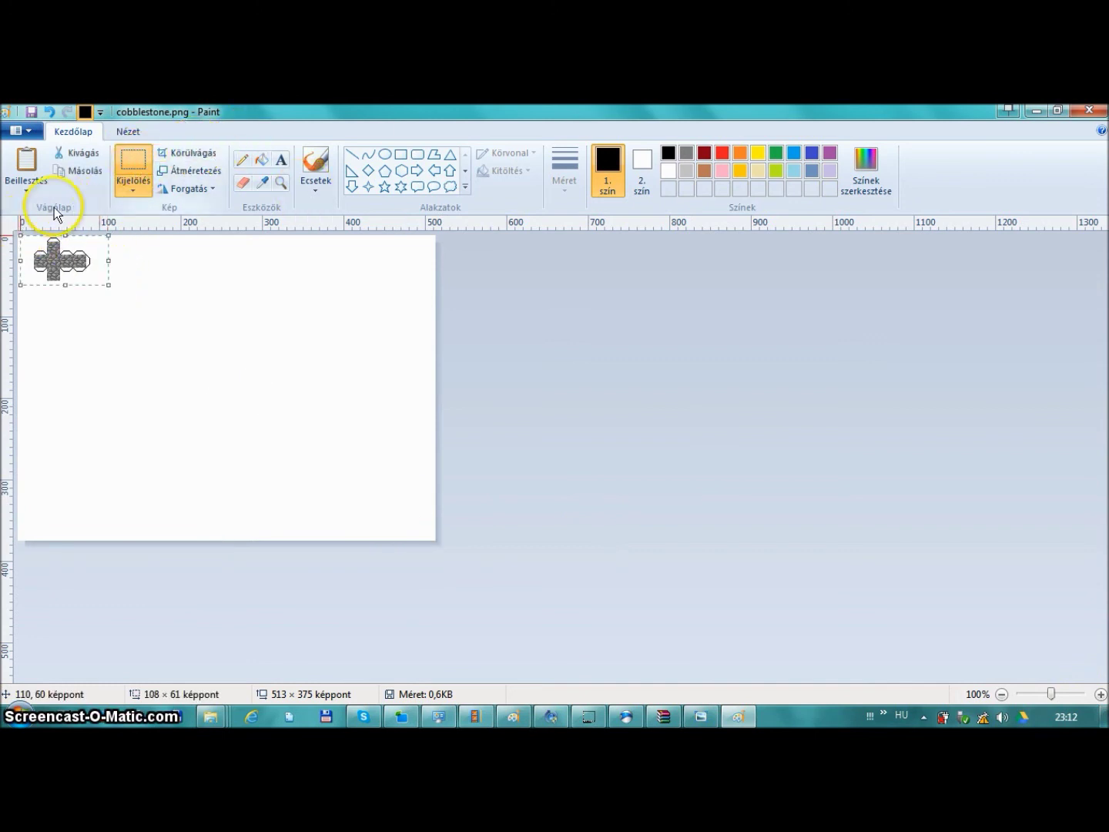
pyautogui.click(190, 170)
pyautogui.doubleClick(218, 264)
pyautogui.press('Return')
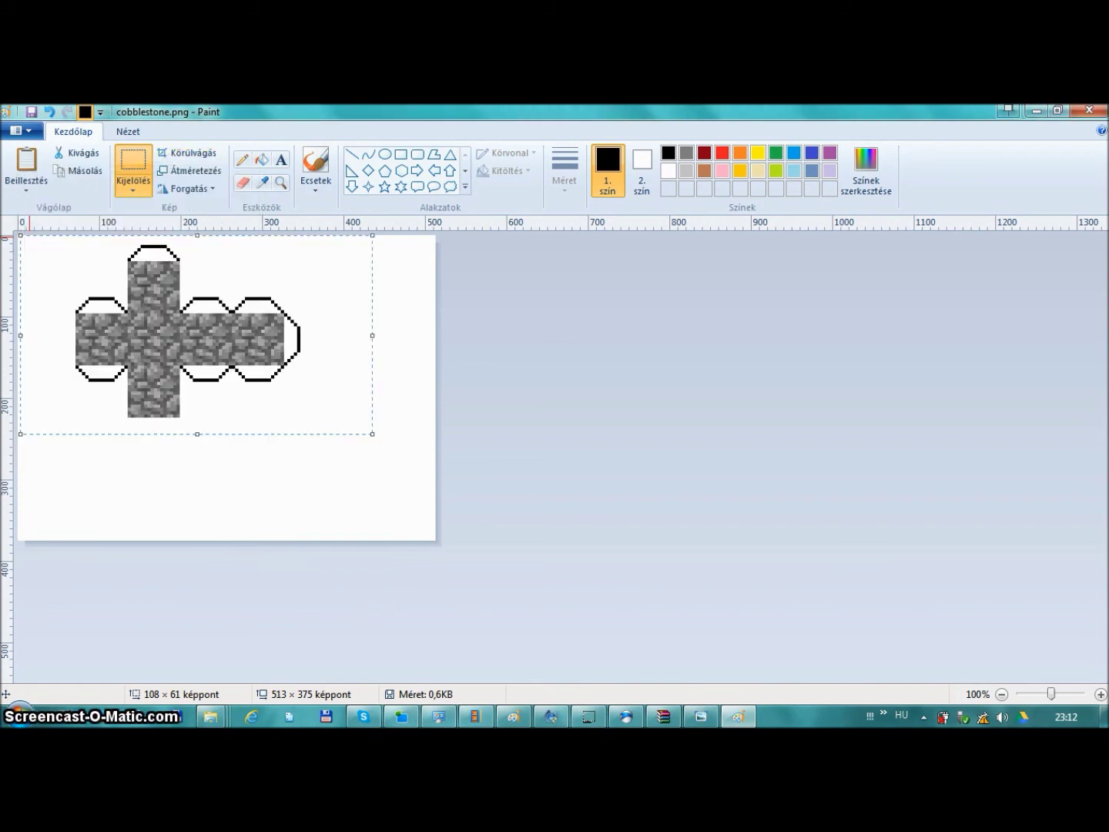
pyautogui.moveTo(184, 325); pyautogui.dragTo(203, 367)
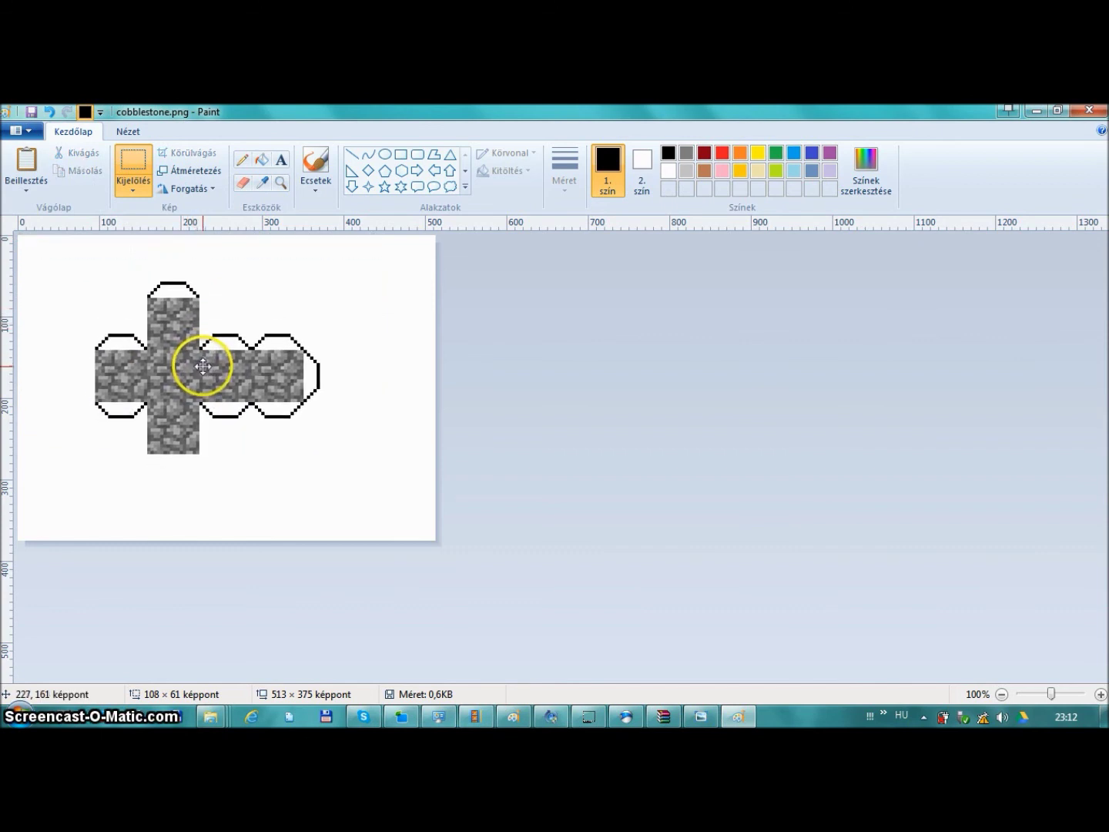
# Try enlarging the cube net further and repositioning it on the canvas, and undo the scaling and placement
pyautogui.click(193, 177)
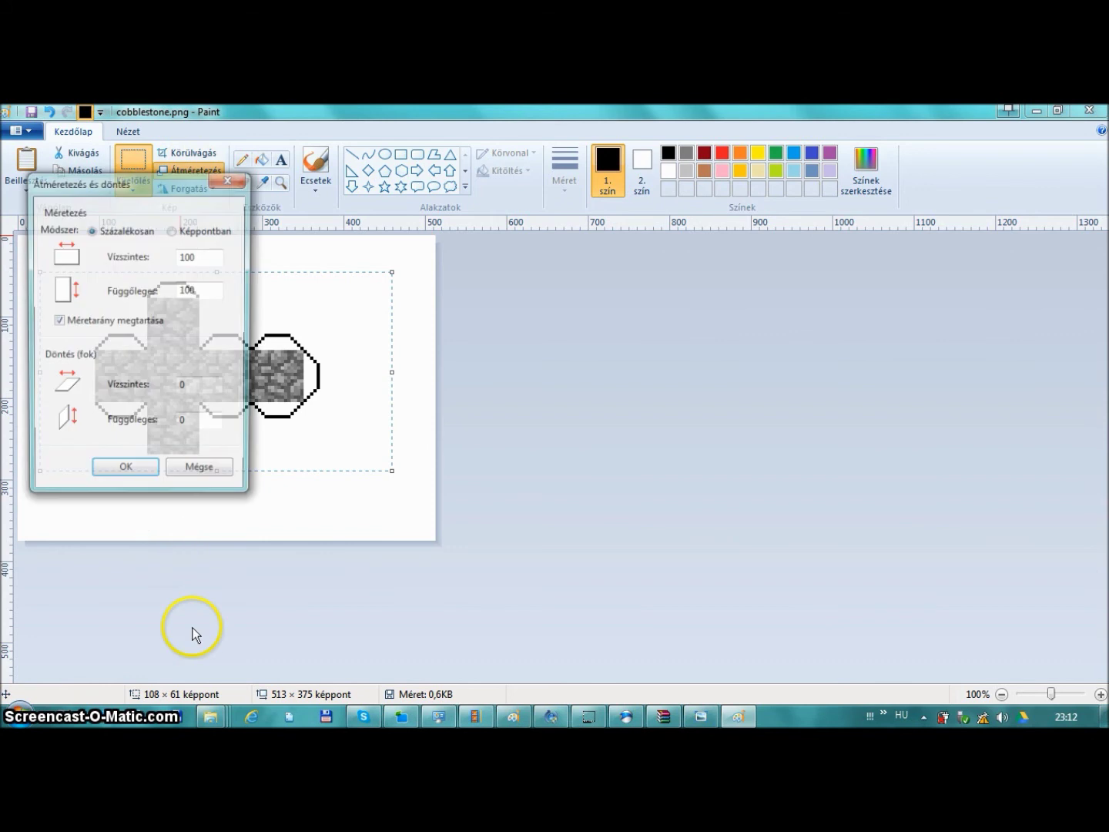
pyautogui.write('2')
pyautogui.press('Return')
pyautogui.moveTo(317, 451); pyautogui.dragTo(177, 380)
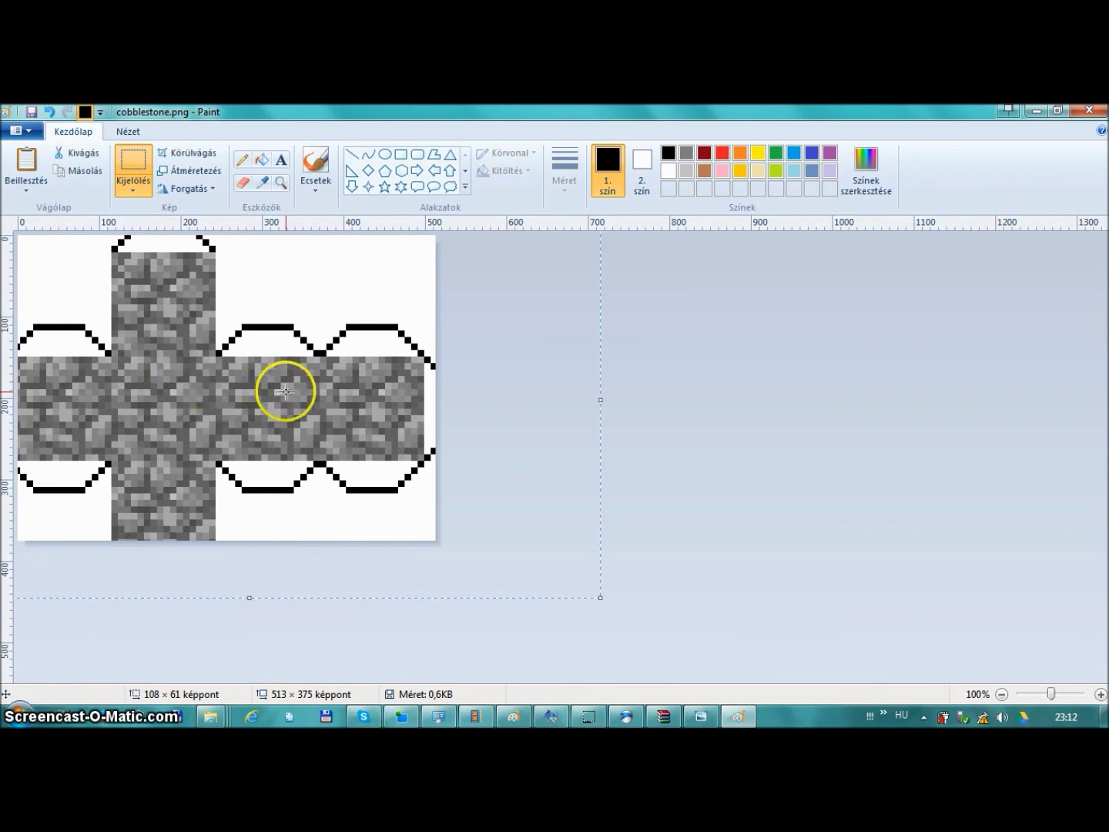
pyautogui.hotkey('ctrl', 'z')
# Extend the canvas to about 782 × 528 pixels and enlarge the selected cube net proportionally to about 368 pixels wide
pyautogui.moveTo(439, 543); pyautogui.dragTo(652, 663)
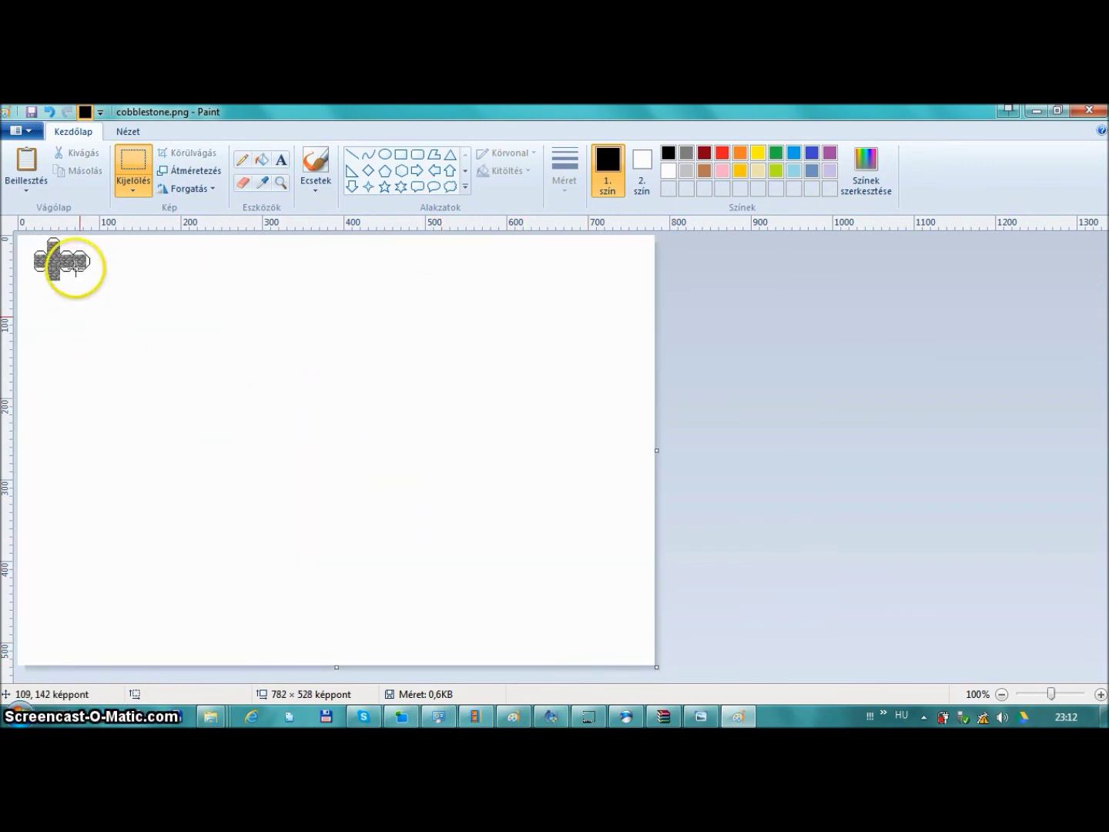
pyautogui.moveTo(90, 281); pyautogui.dragTo(6, 222)
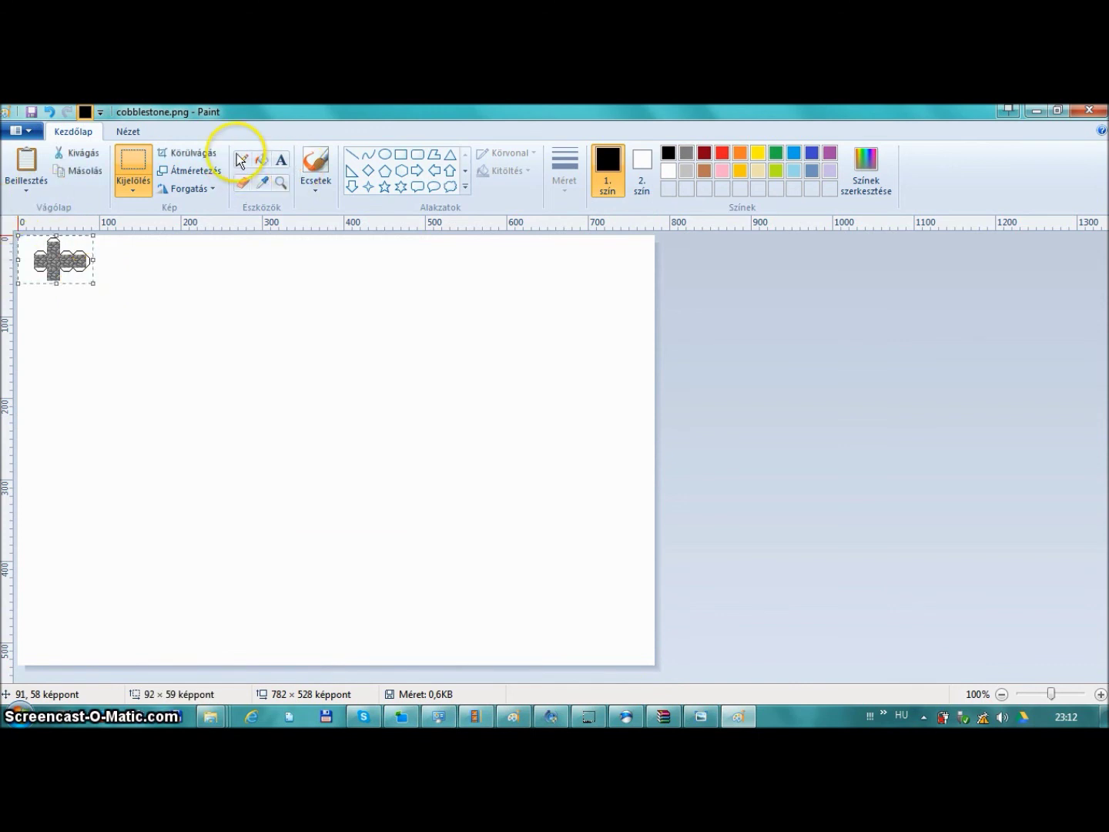
pyautogui.click(187, 169)
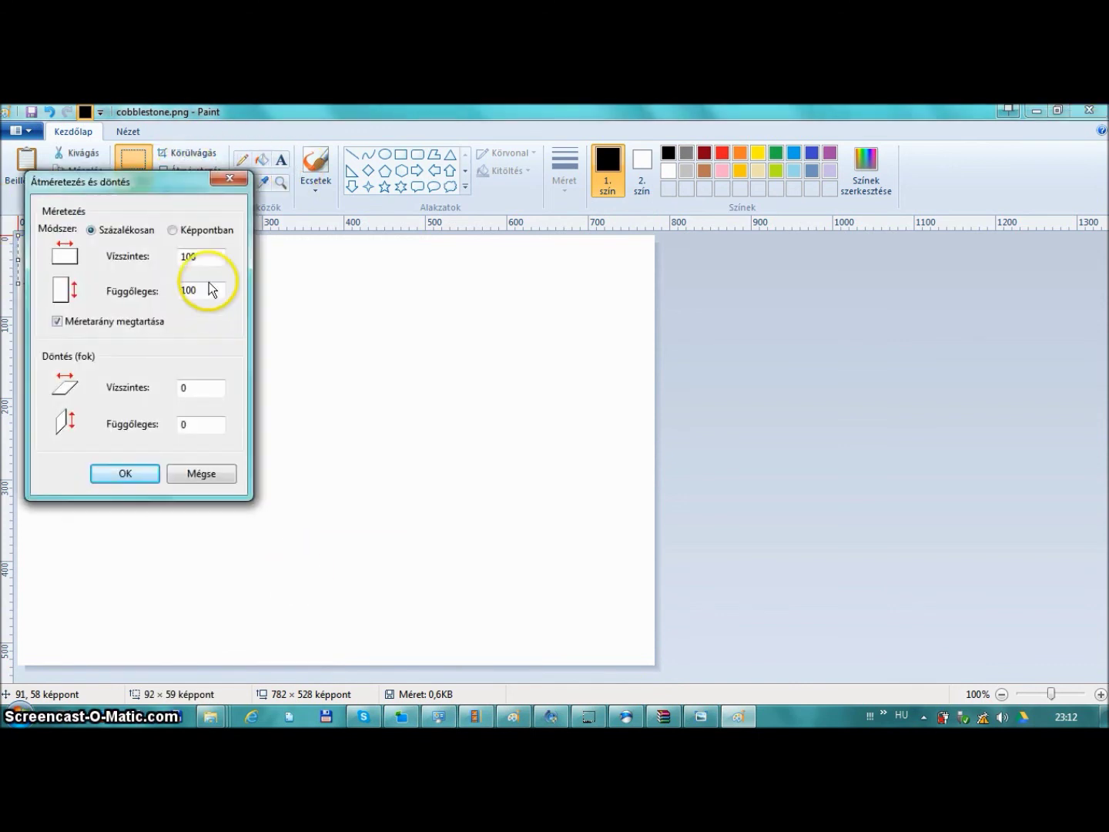
pyautogui.doubleClick(209, 252)
pyautogui.write('800')
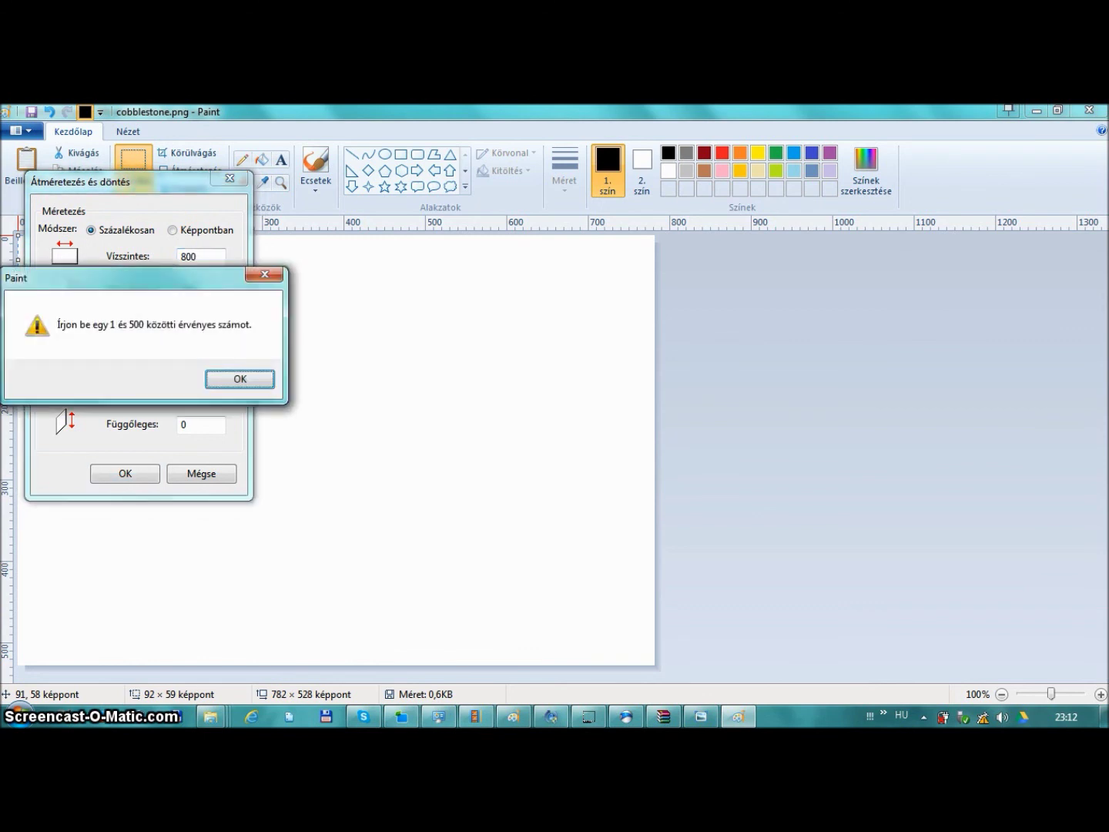
pyautogui.press('Return')
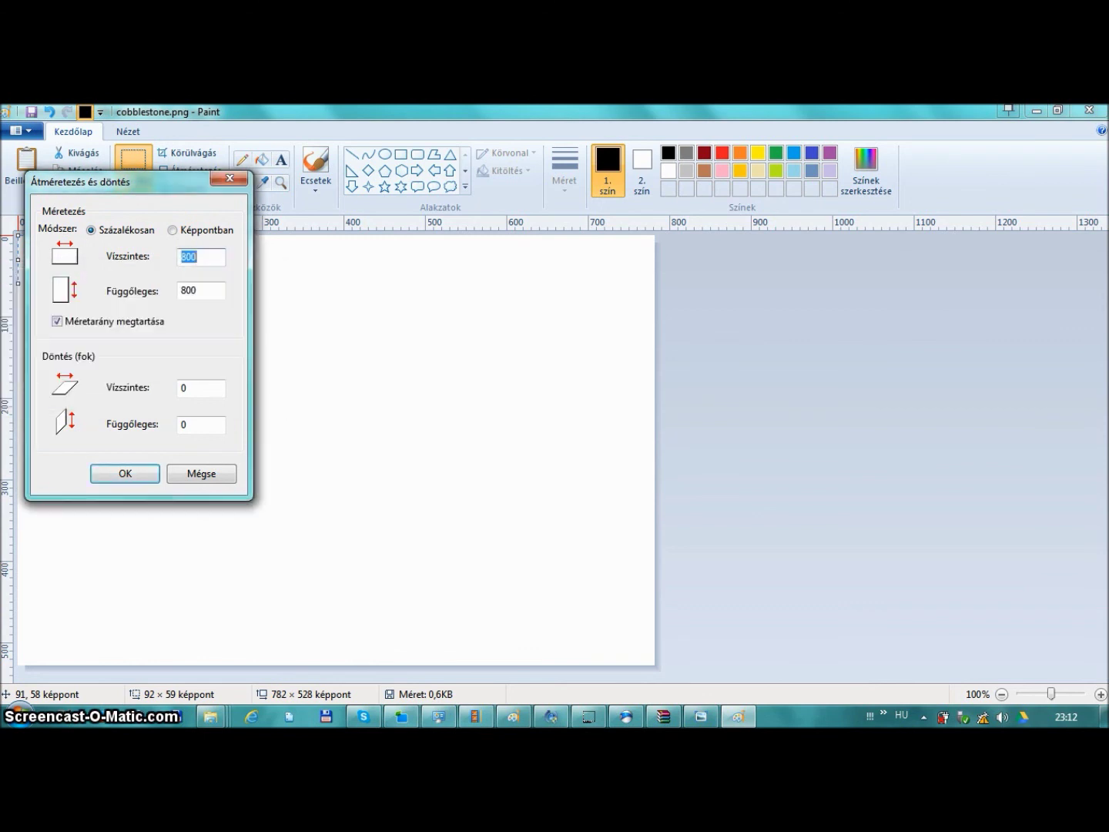
pyautogui.press('Return')
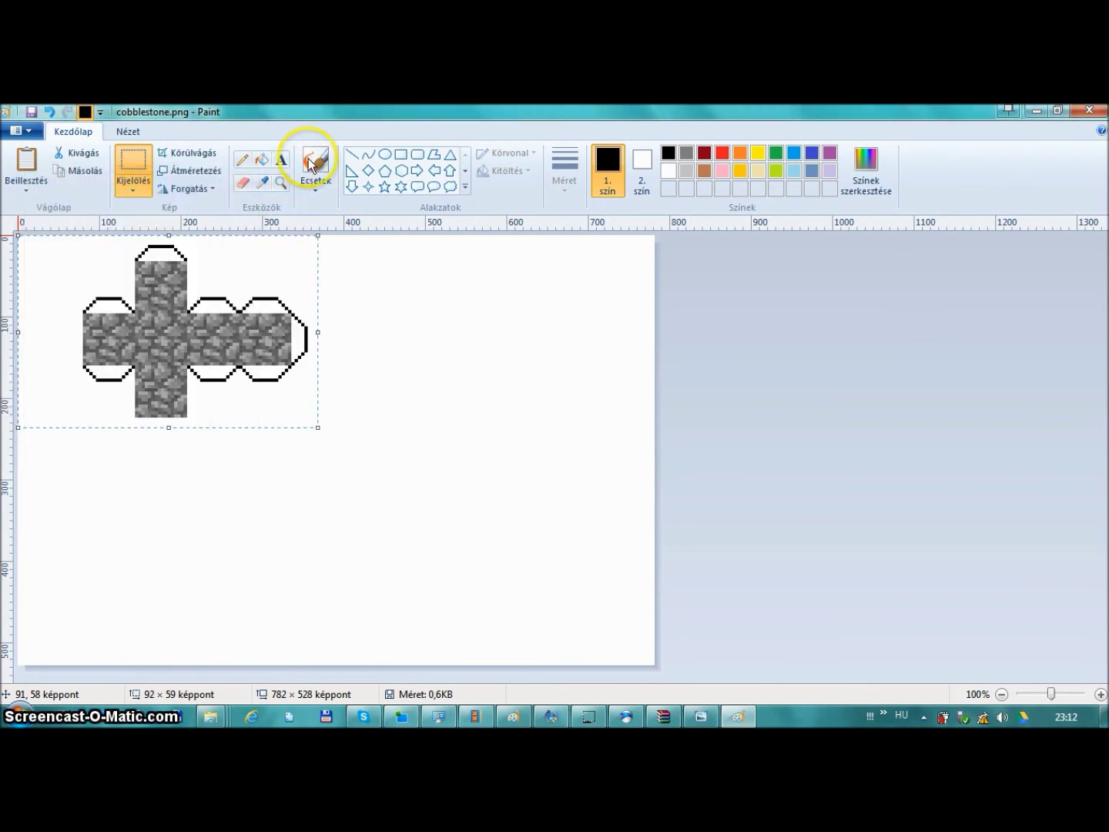
# Scale the selected cube net to 200 percent, centre it on the canvas, and deselect it
pyautogui.click(195, 170)
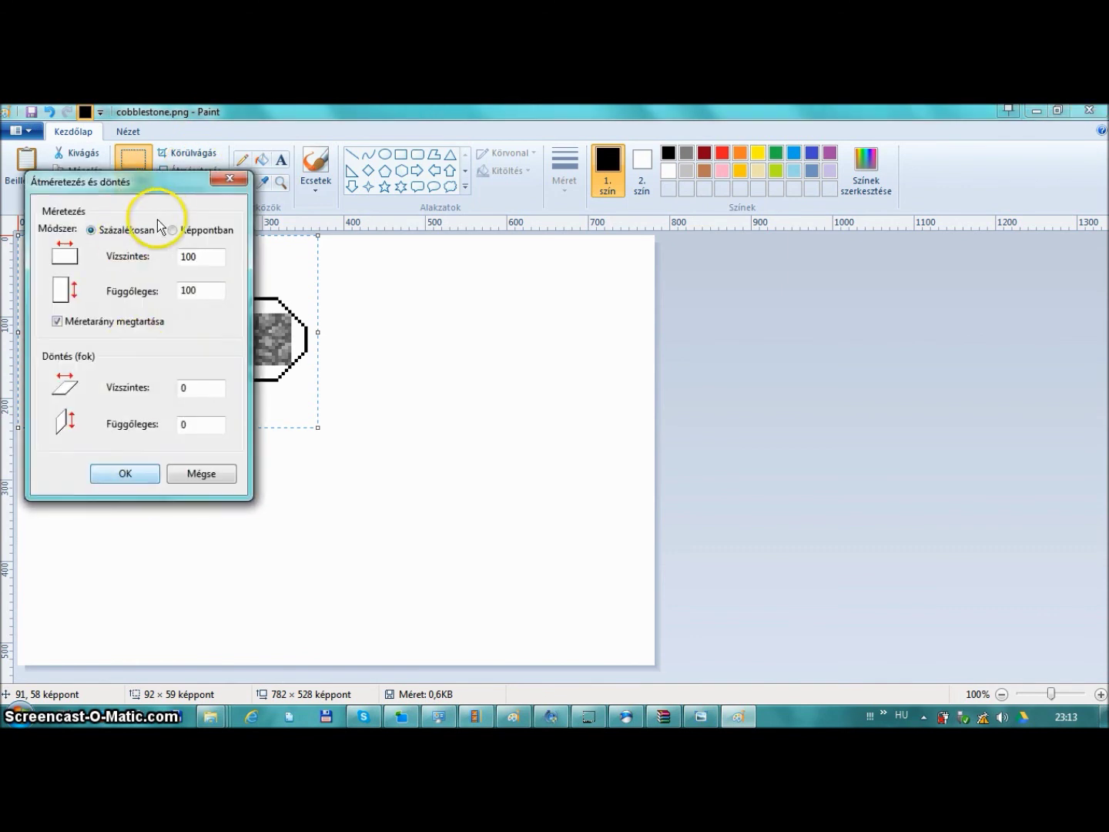
pyautogui.hotkey('shift', 'Home')
pyautogui.write('20')
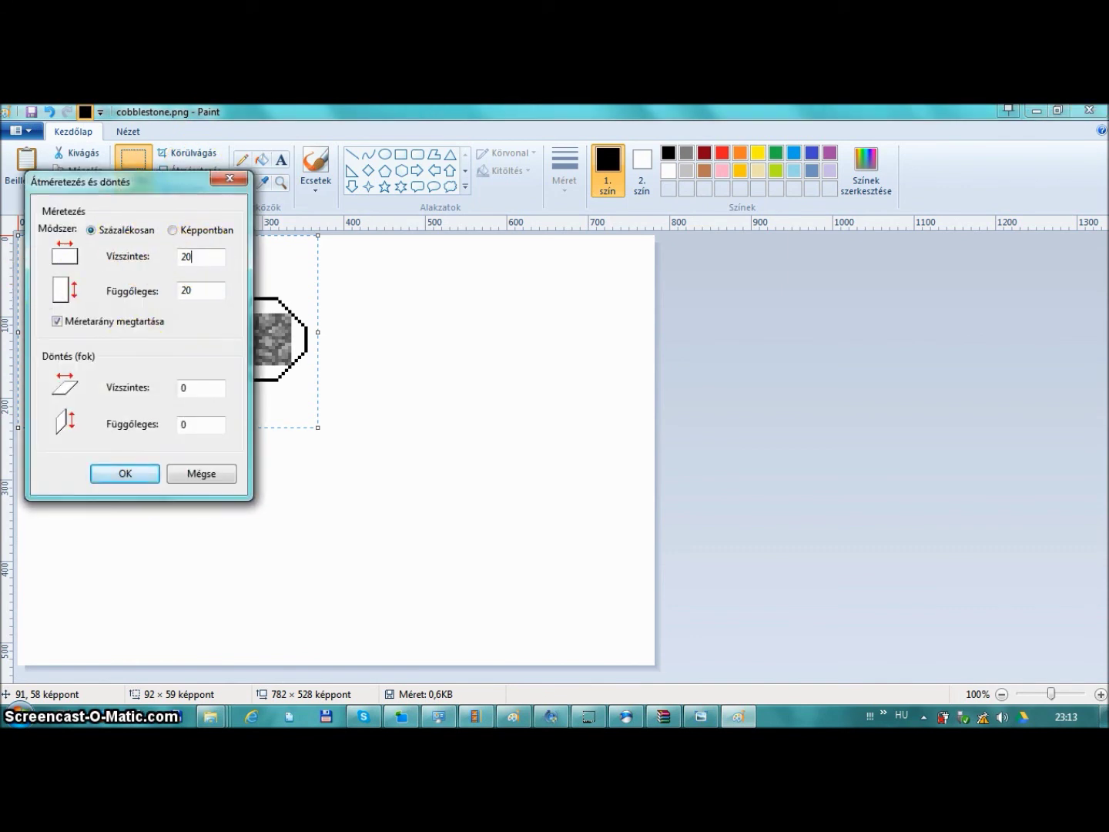
pyautogui.write('0')
pyautogui.press('Return')
pyautogui.moveTo(308, 468); pyautogui.dragTo(309, 474)
pyautogui.click(649, 287)
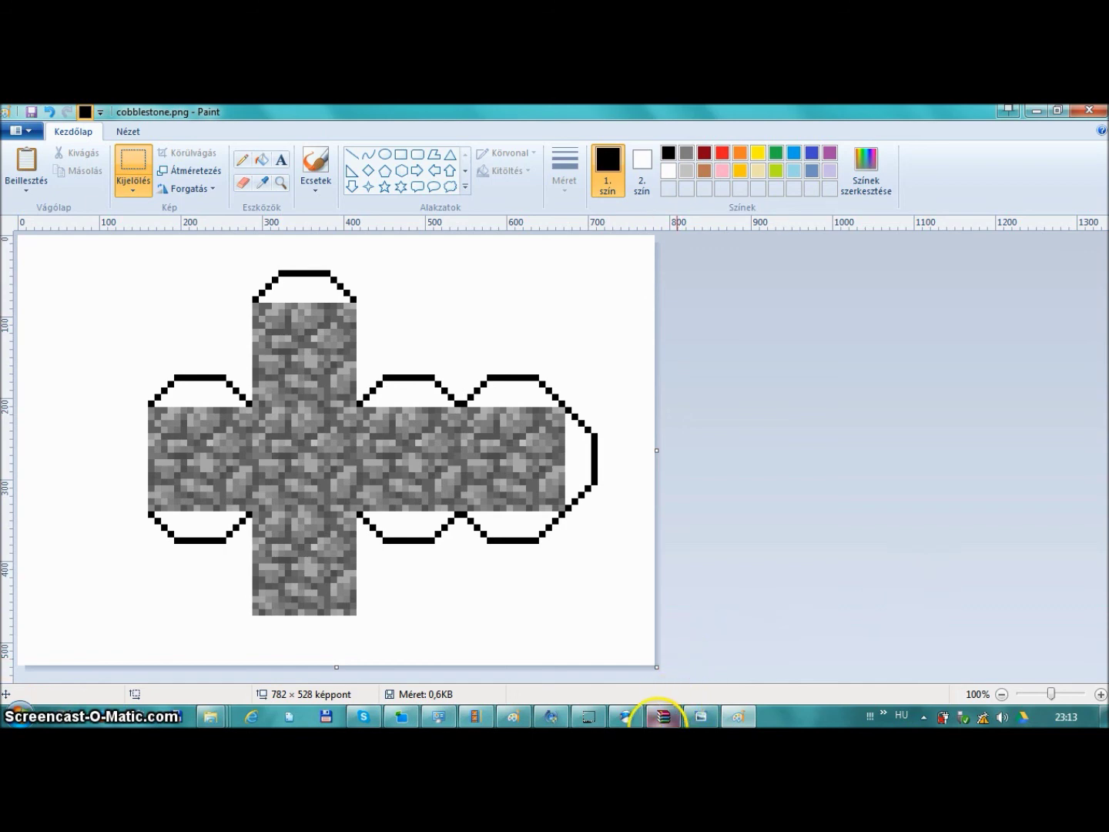
# Switch to the 1.7.7.zip archive in WinRAR, go up to the textures folder, and look through its subfolders down to models
pyautogui.click(663, 716)
pyautogui.press('BackSpace')
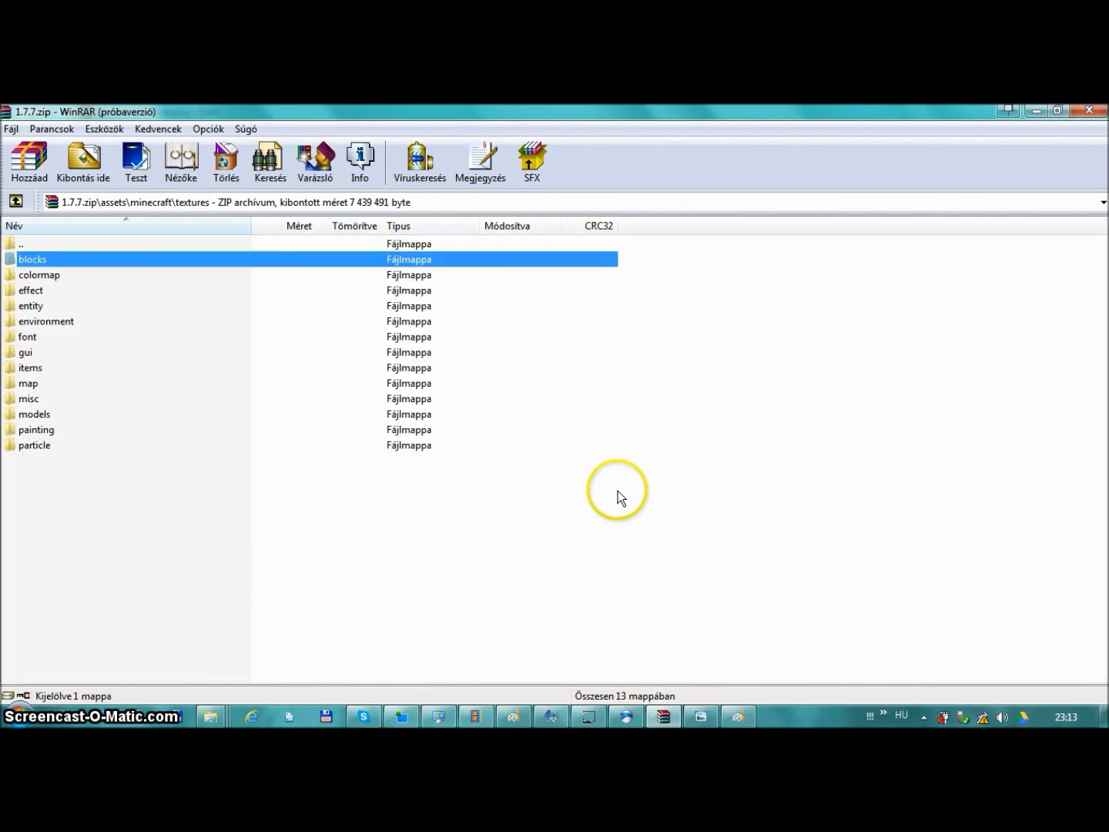
pyautogui.press('Down')
pyautogui.press('Up')
pyautogui.press('Down')
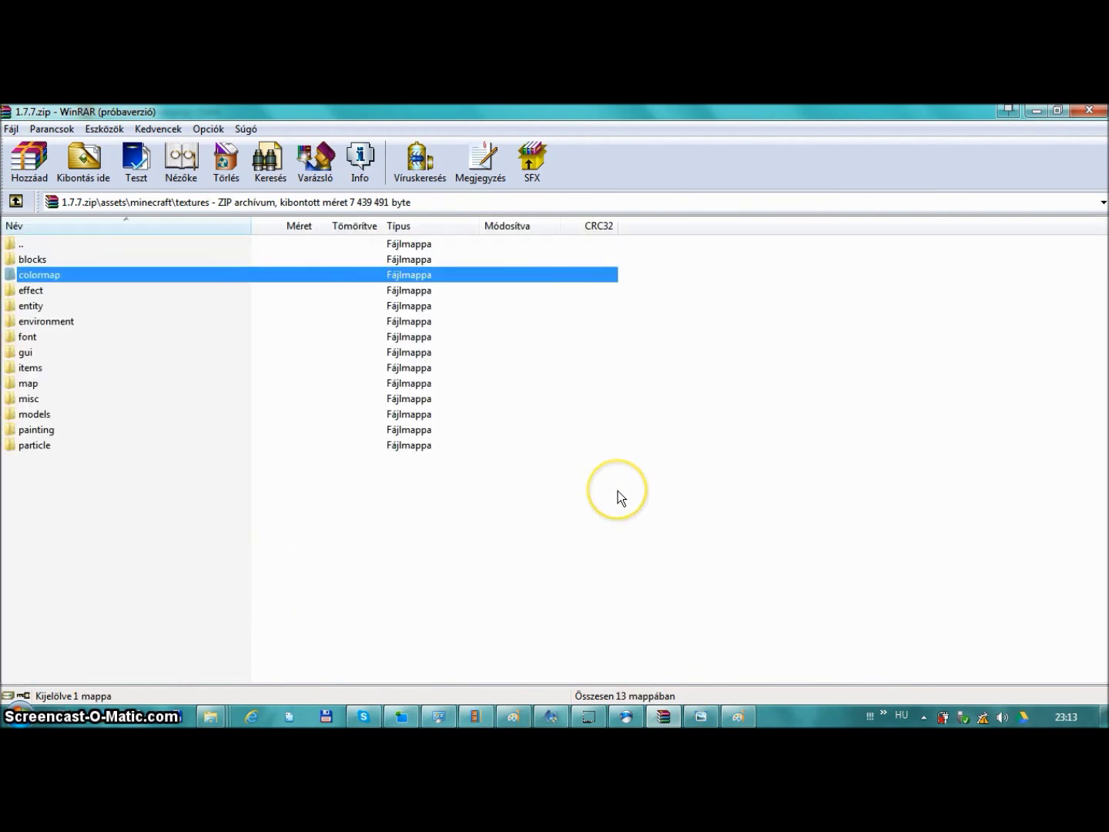
pyautogui.press('Up')
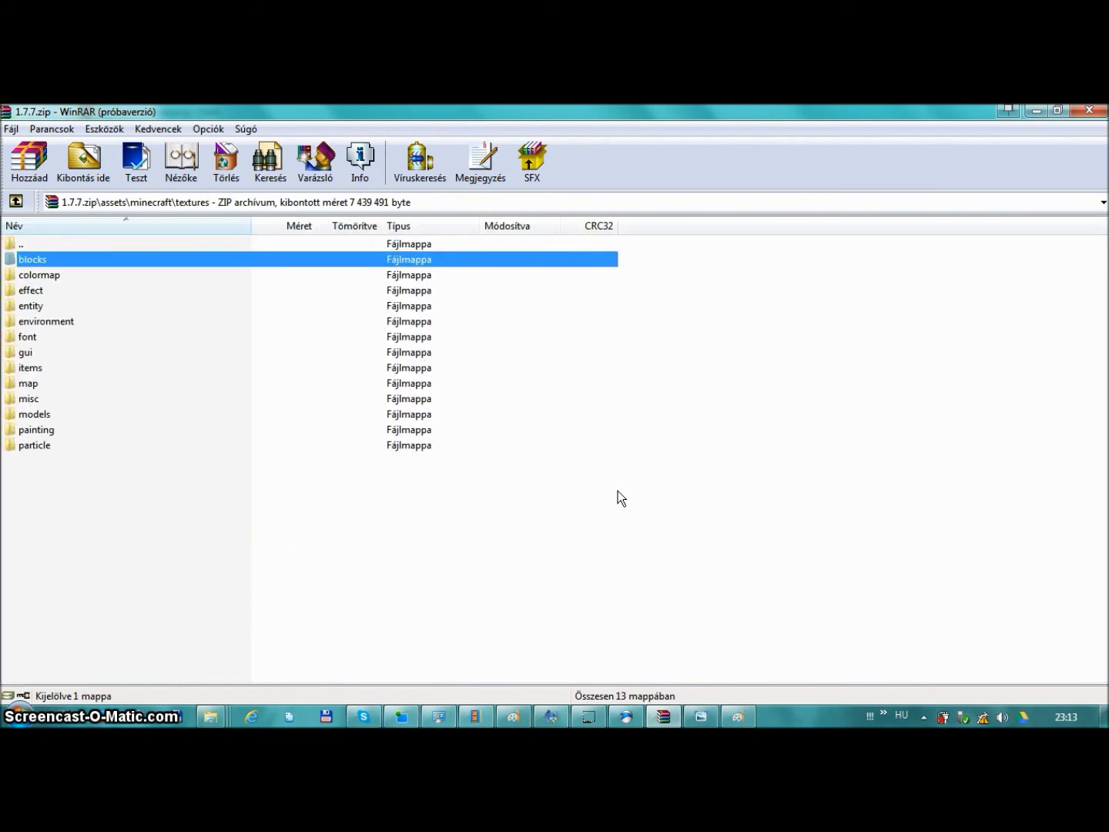
pyautogui.press('Down')
pyautogui.press('Down')
pyautogui.press('Down')
pyautogui.press('Down')
pyautogui.press('Down')
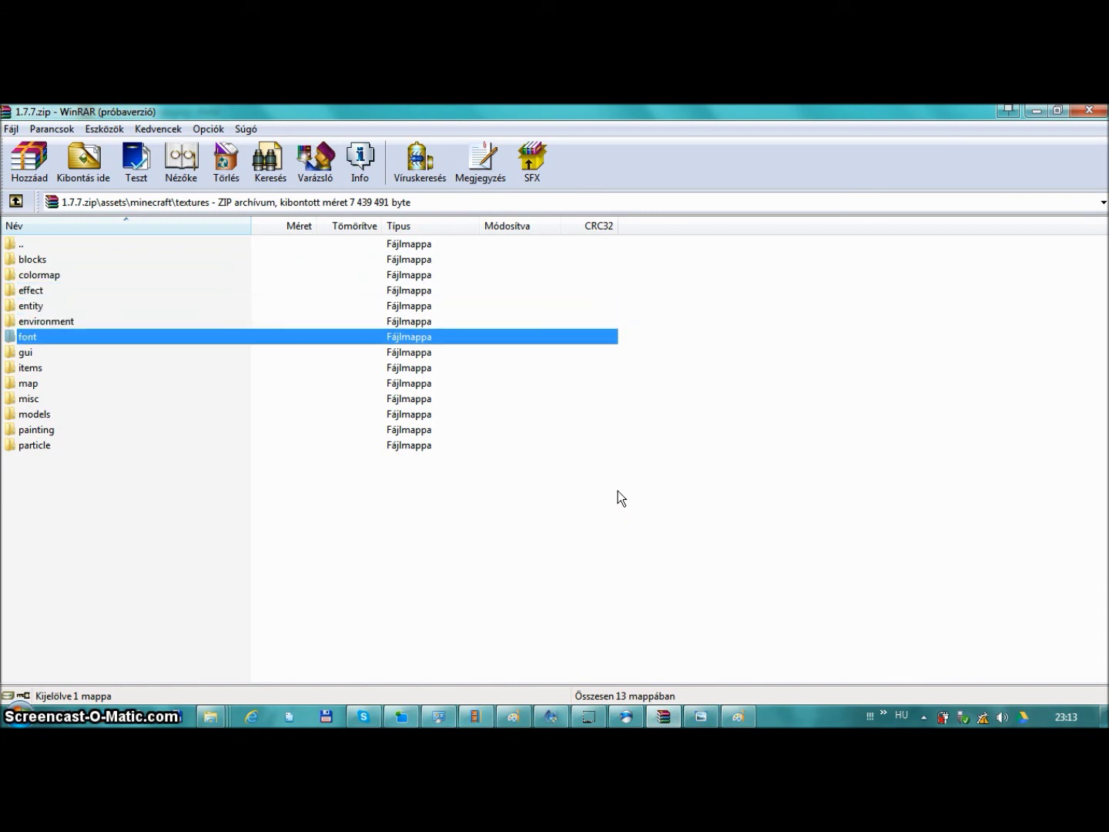
pyautogui.press('Down')
pyautogui.press('Down')
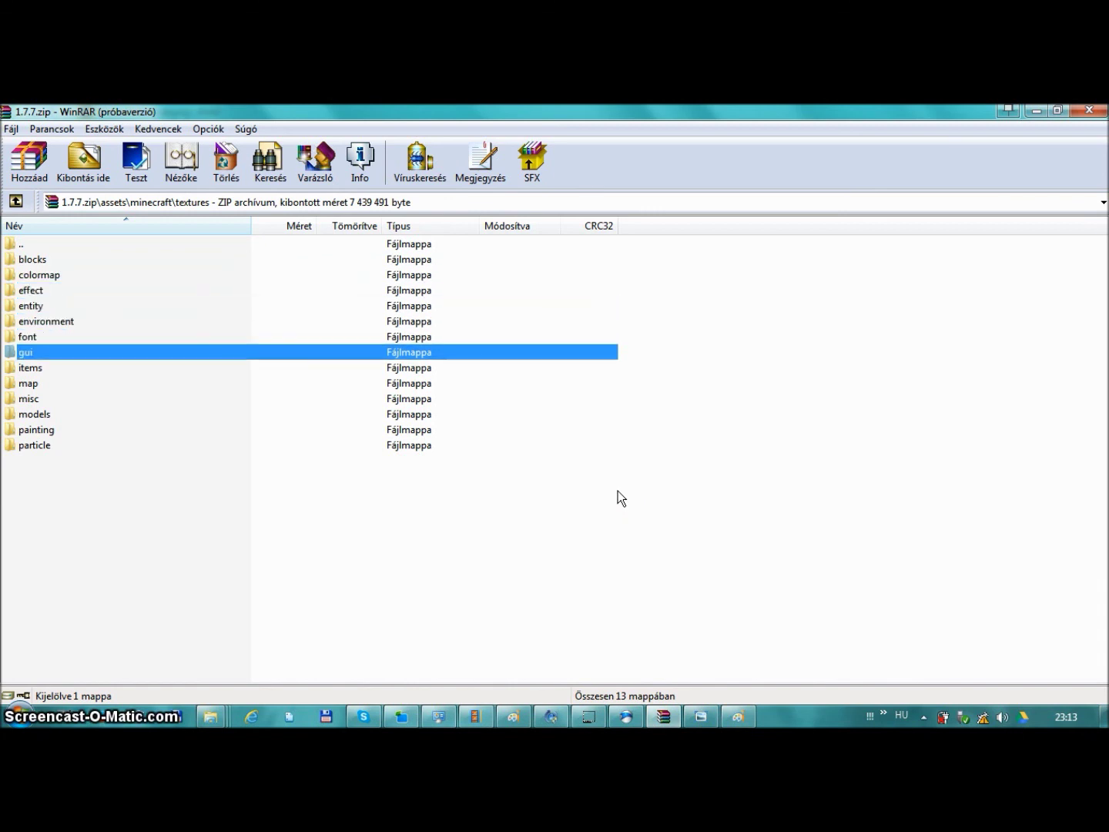
pyautogui.press('Down')
pyautogui.press('Down')
pyautogui.press('Down')
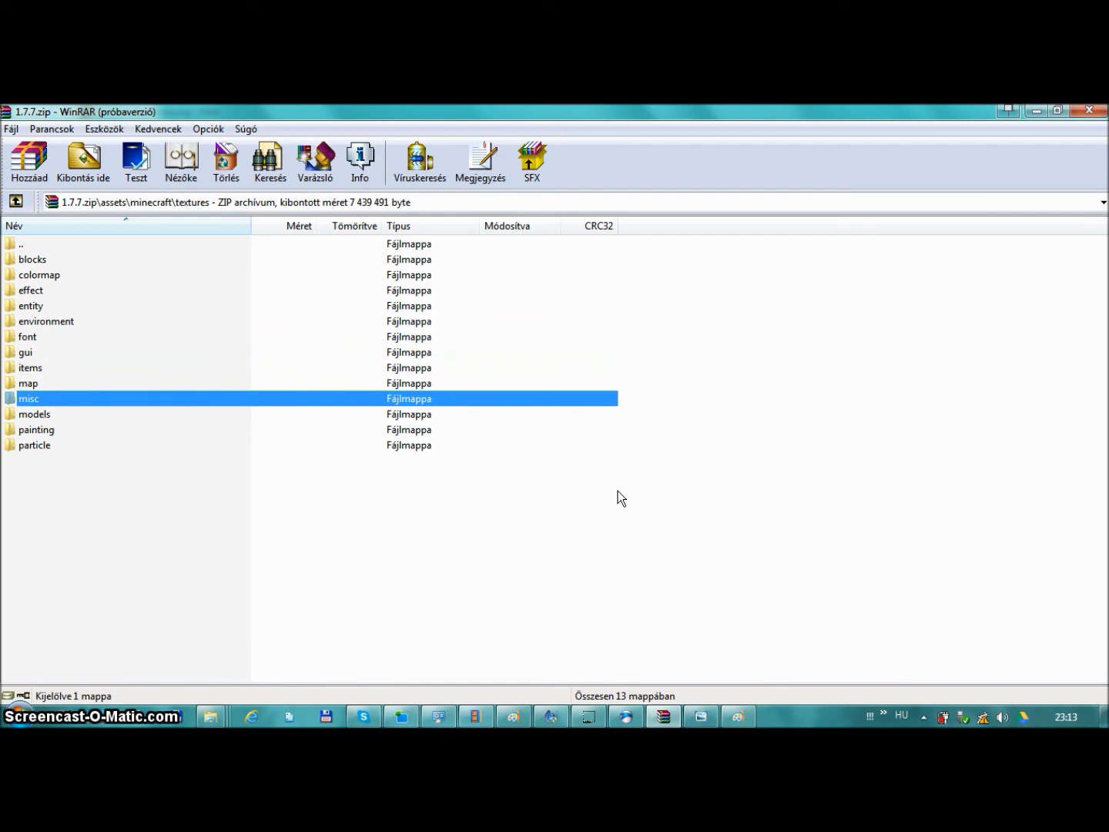
pyautogui.press('Down')
pyautogui.press('Up')
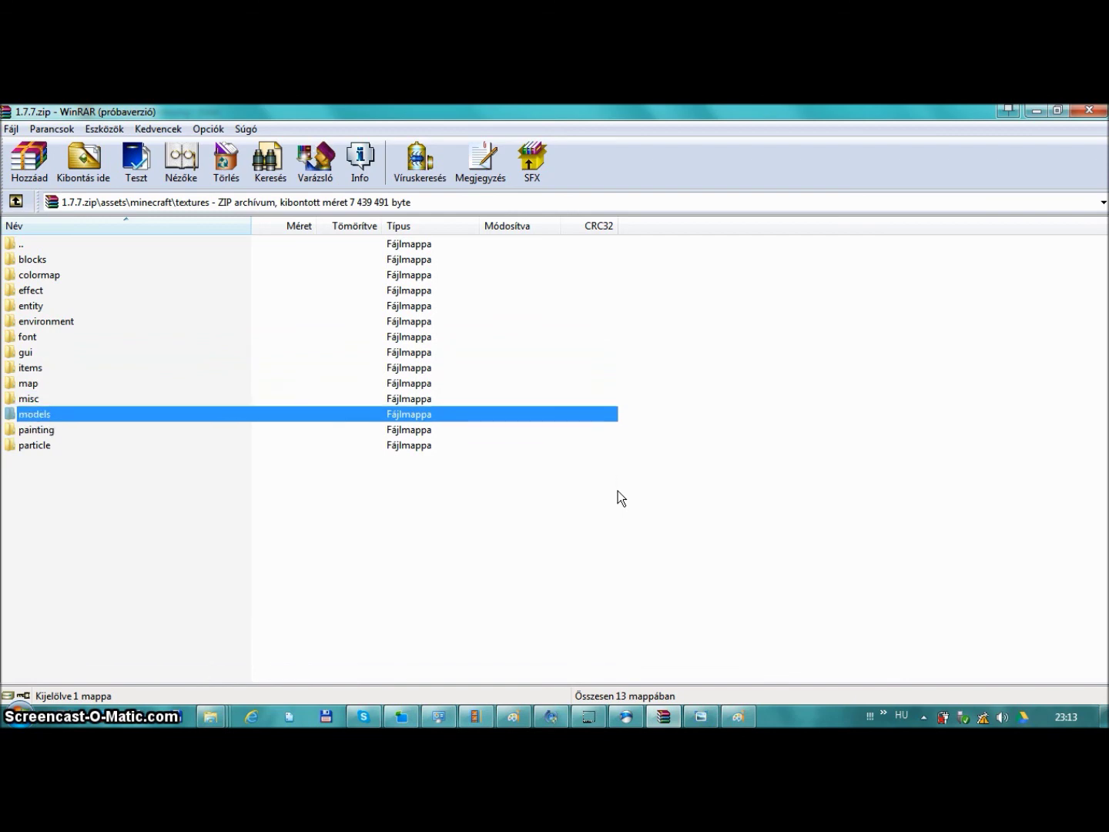
# Open the armor folder inside models and view chainmail_layer_1.png
pyautogui.press('Return')
pyautogui.press('Down')
pyautogui.press('Return')
pyautogui.press('Down')
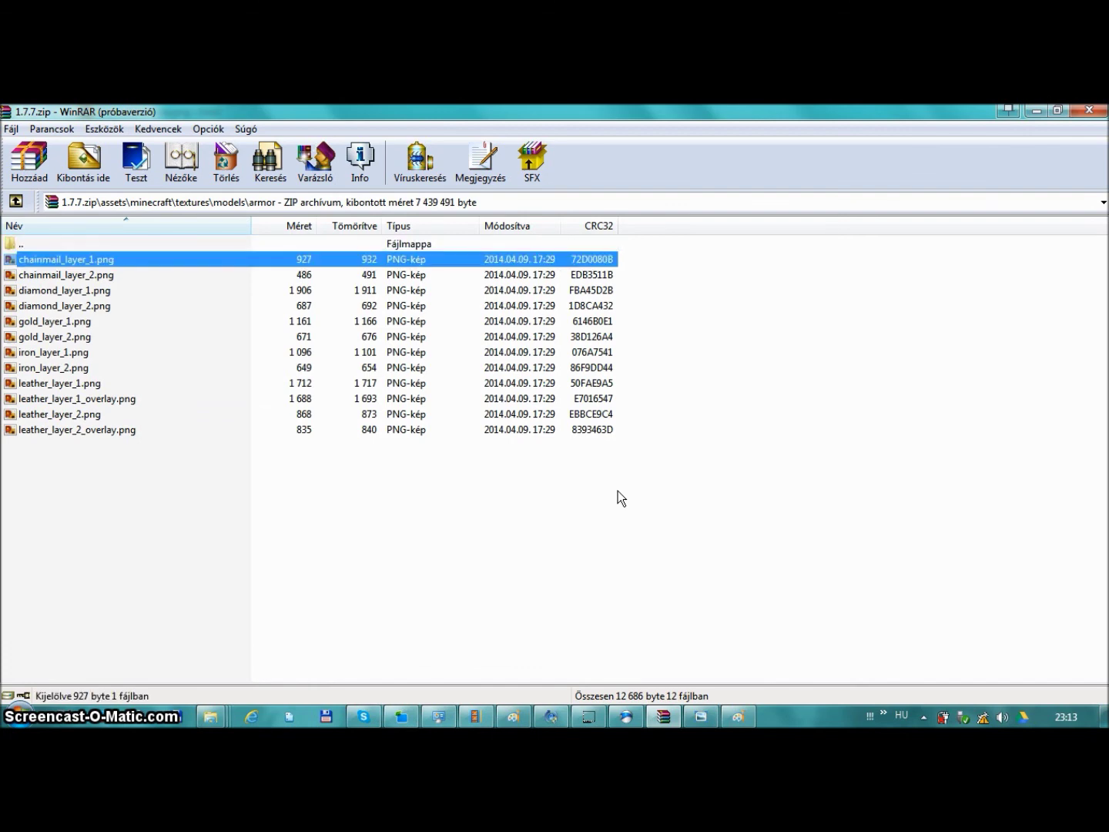
pyautogui.press('Return')
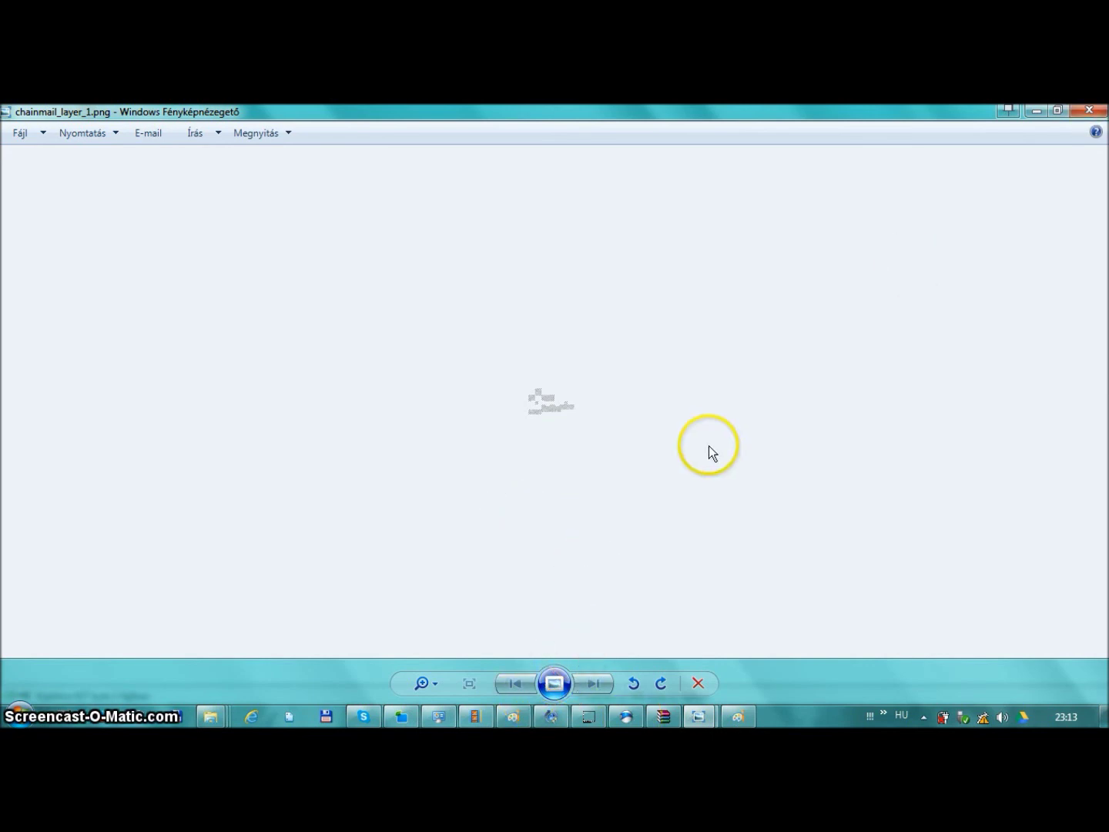
# Return from the image viewer to the archive and go back up to the textures folder
pyautogui.hotkey('alt', 'Tab')
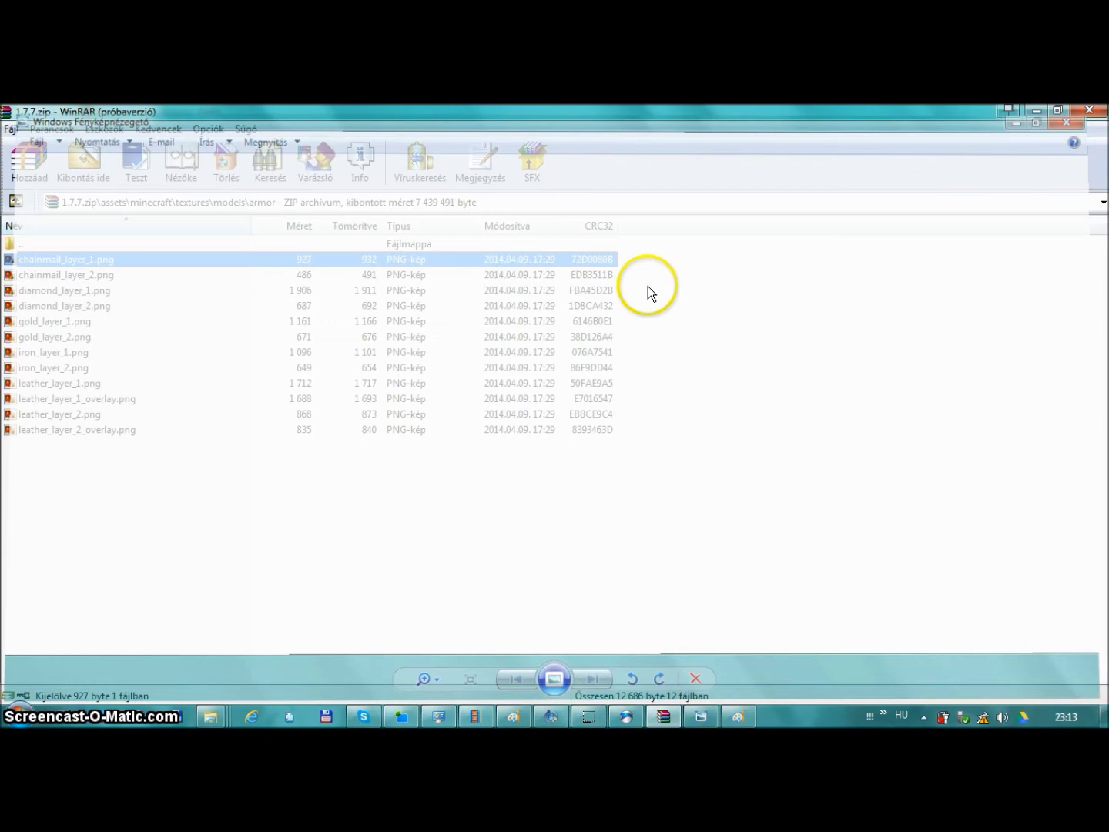
pyautogui.click(413, 567)
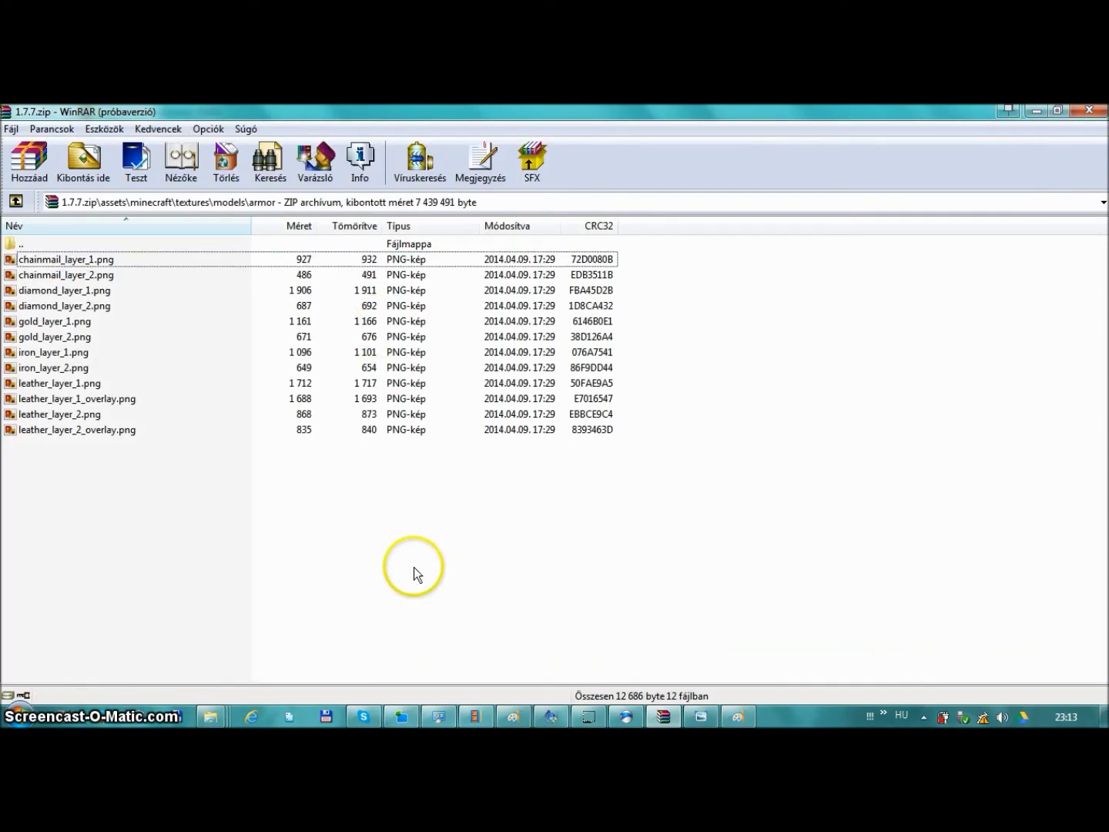
pyautogui.press('BackSpace')
pyautogui.press('BackSpace')
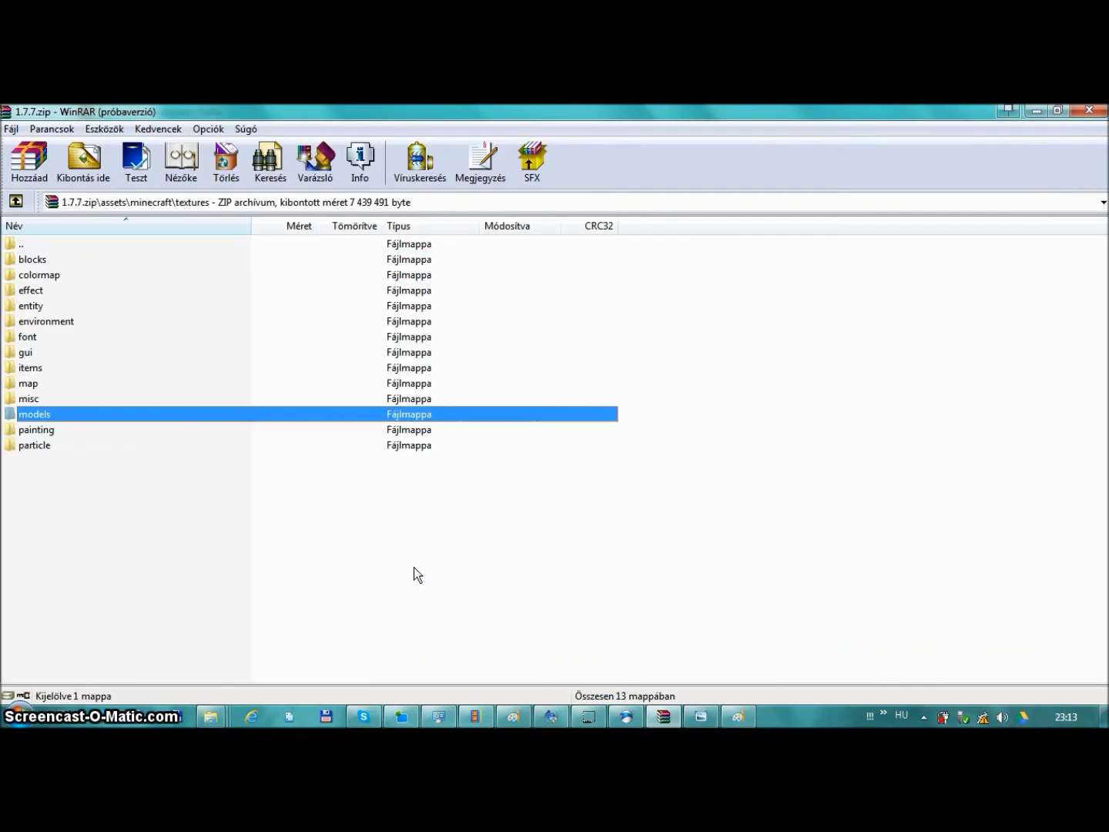
# Open the entity folder inside the textures folder of the archive
pyautogui.press('Down')
pyautogui.press('Down')
pyautogui.press('Up')
pyautogui.press('Up')
pyautogui.press('Up')
pyautogui.press('Up')
pyautogui.press('Up')
pyautogui.press('Up')
pyautogui.press('Up')
pyautogui.press('Up')
pyautogui.press('Up')
pyautogui.press('Return')
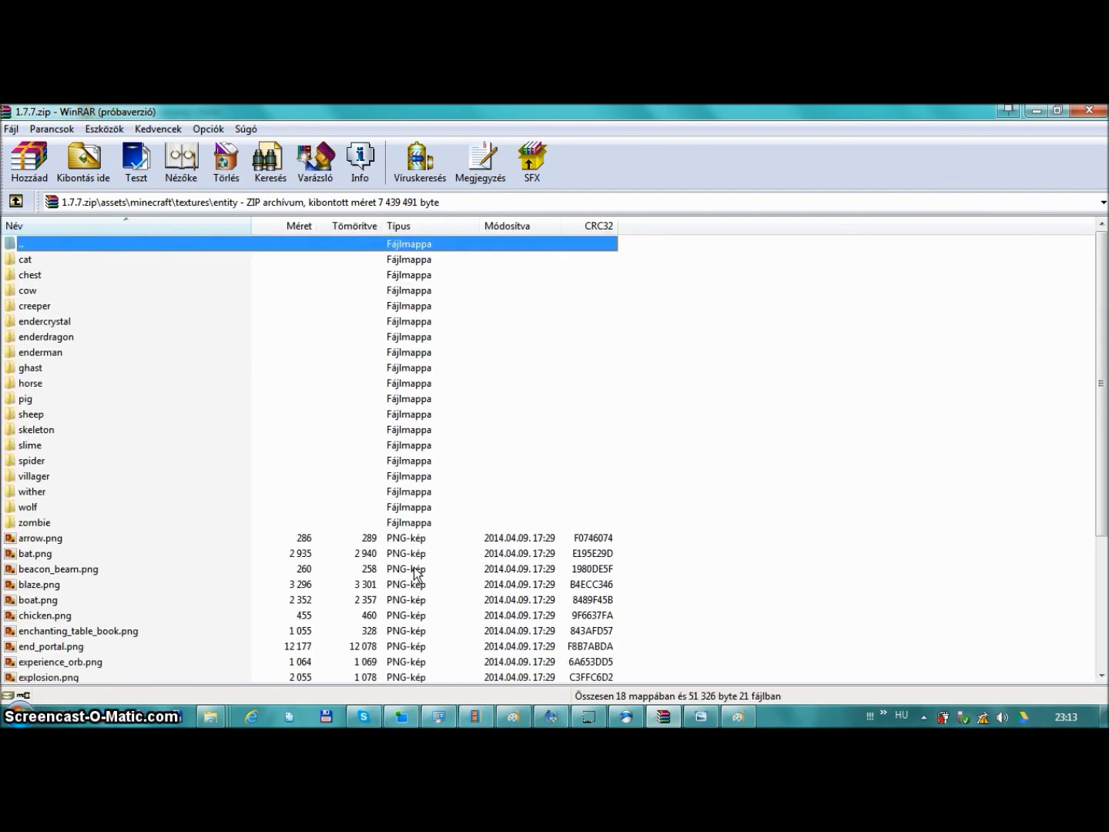
# Open the cat folder inside entity and view black.png enlarged
pyautogui.press('Down')
pyautogui.press('Return')
pyautogui.press('Down')
pyautogui.press('Return')
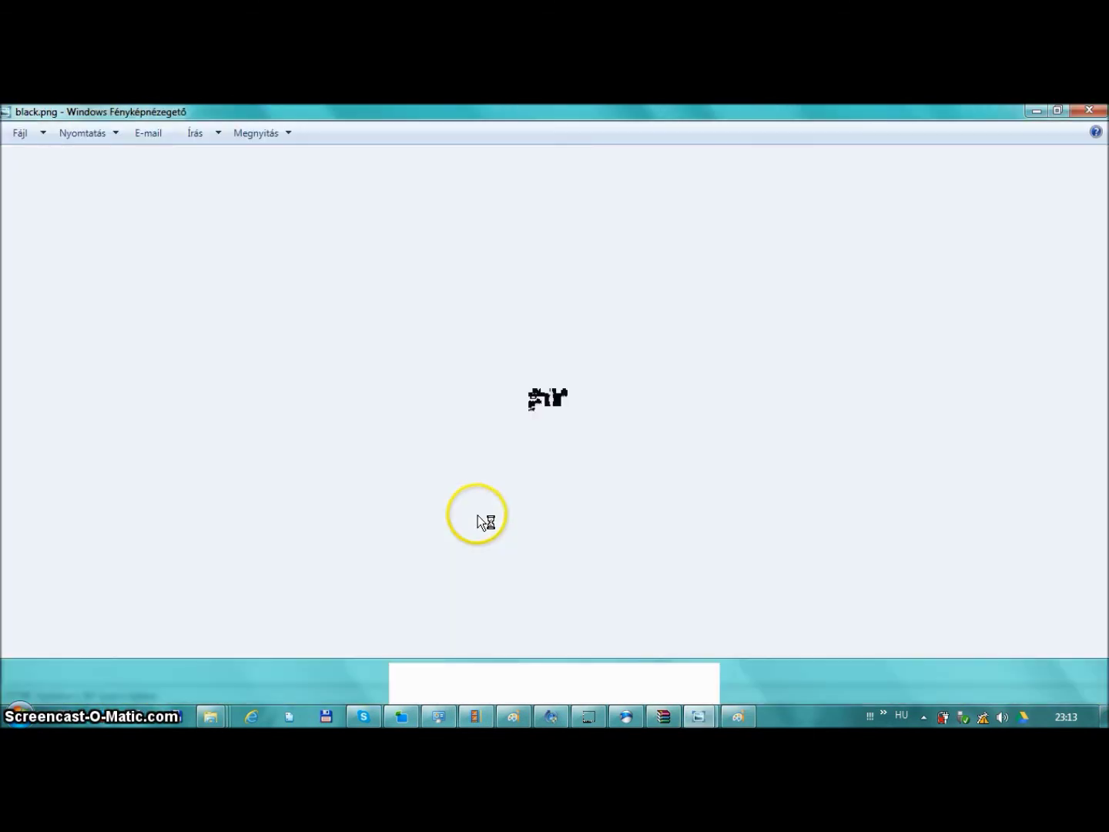
pyautogui.scroll(5, 622, 431)
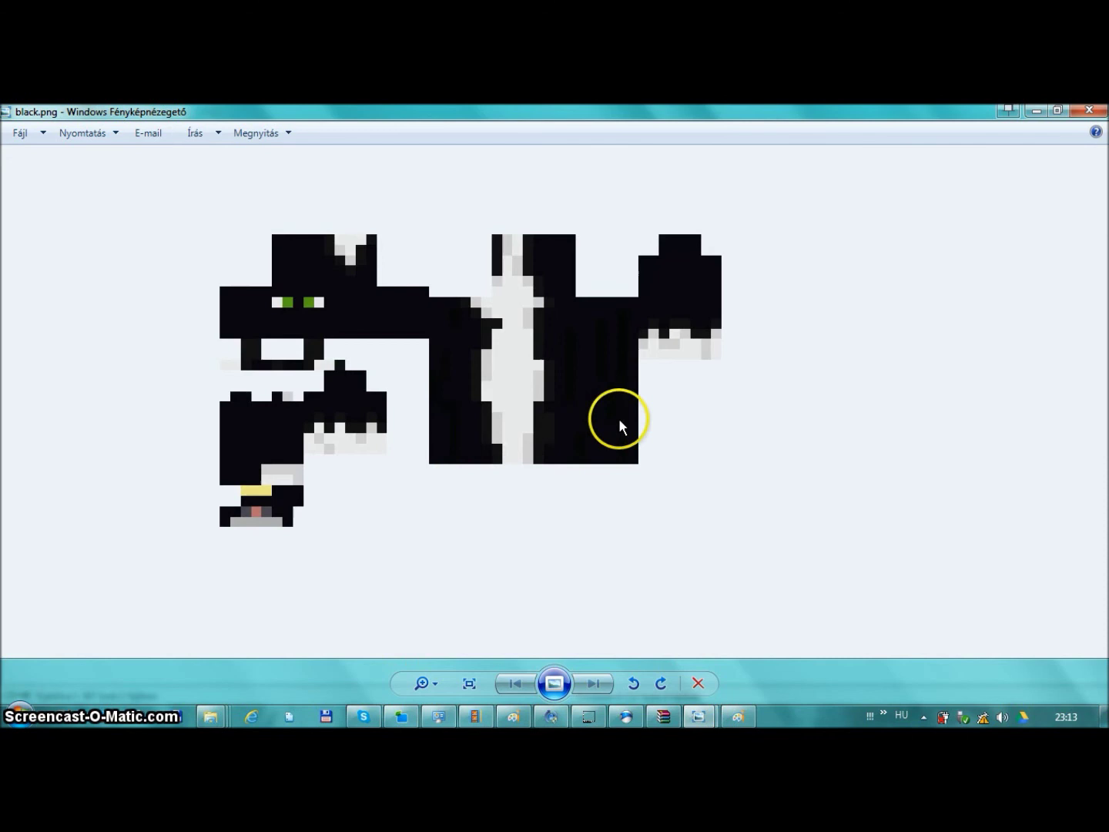
pyautogui.scroll(-1, 623, 432)
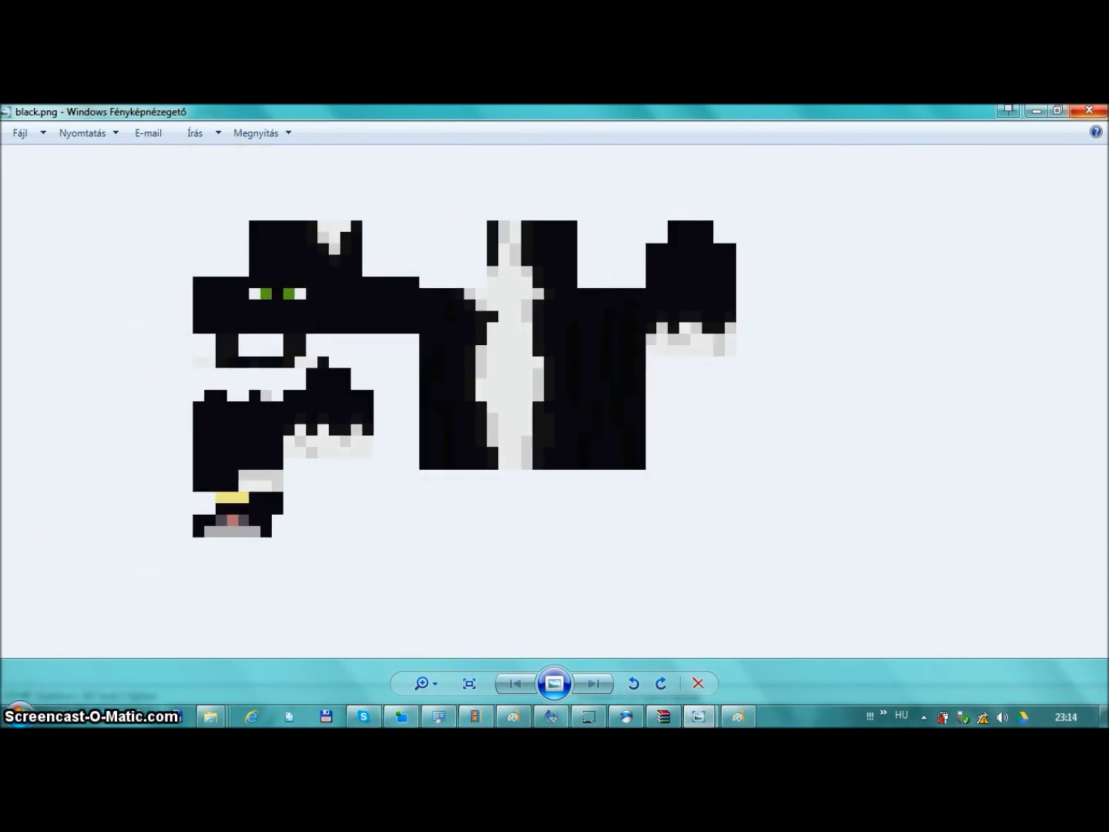
# Close the black.png image and go back up to the entity folder in the archive
pyautogui.click(1089, 110)
pyautogui.click(524, 345)
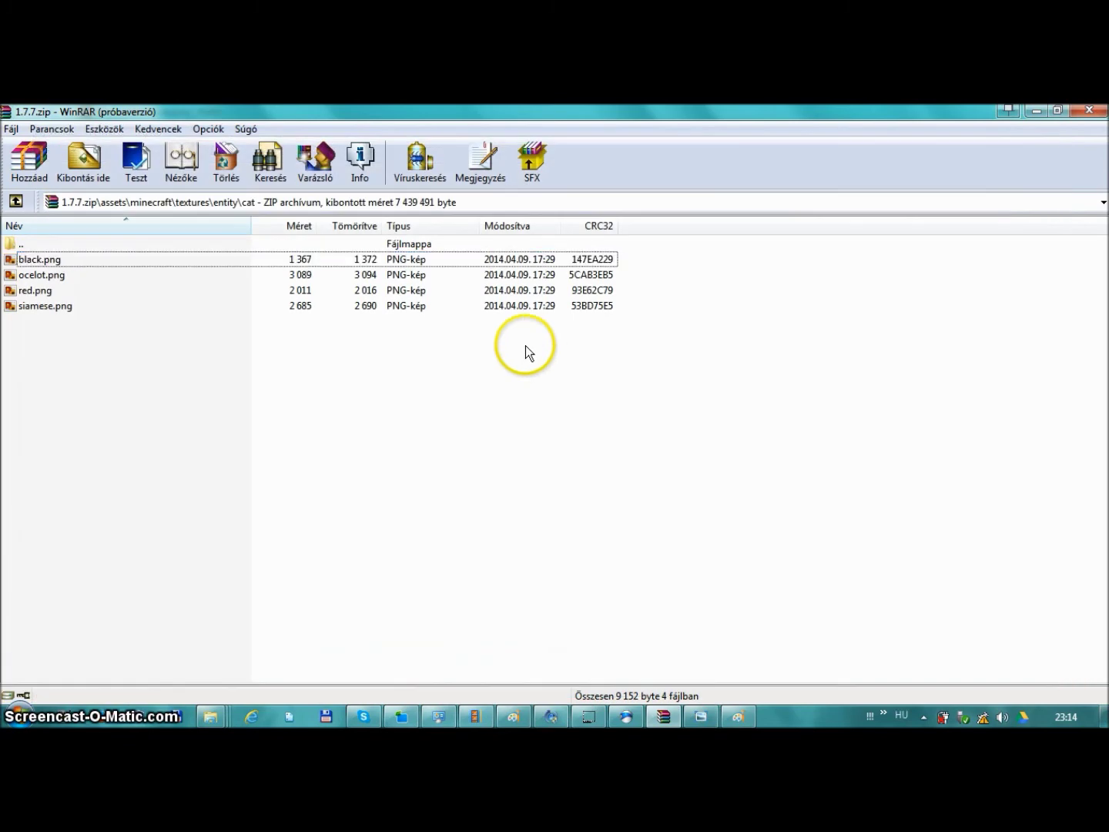
pyautogui.press('BackSpace')
# Open the creeper folder inside entity and examine the layout of creeper.png at enlarged size
pyautogui.press('Down')
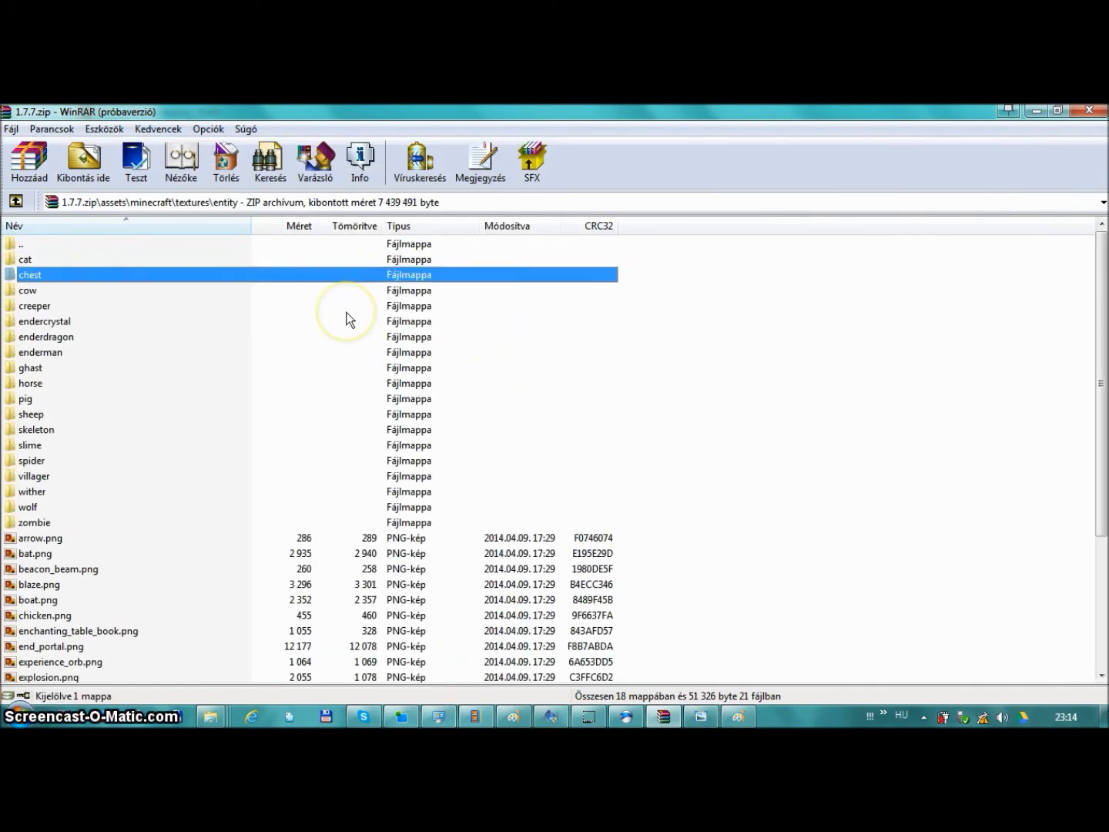
pyautogui.press('Down')
pyautogui.press('Down')
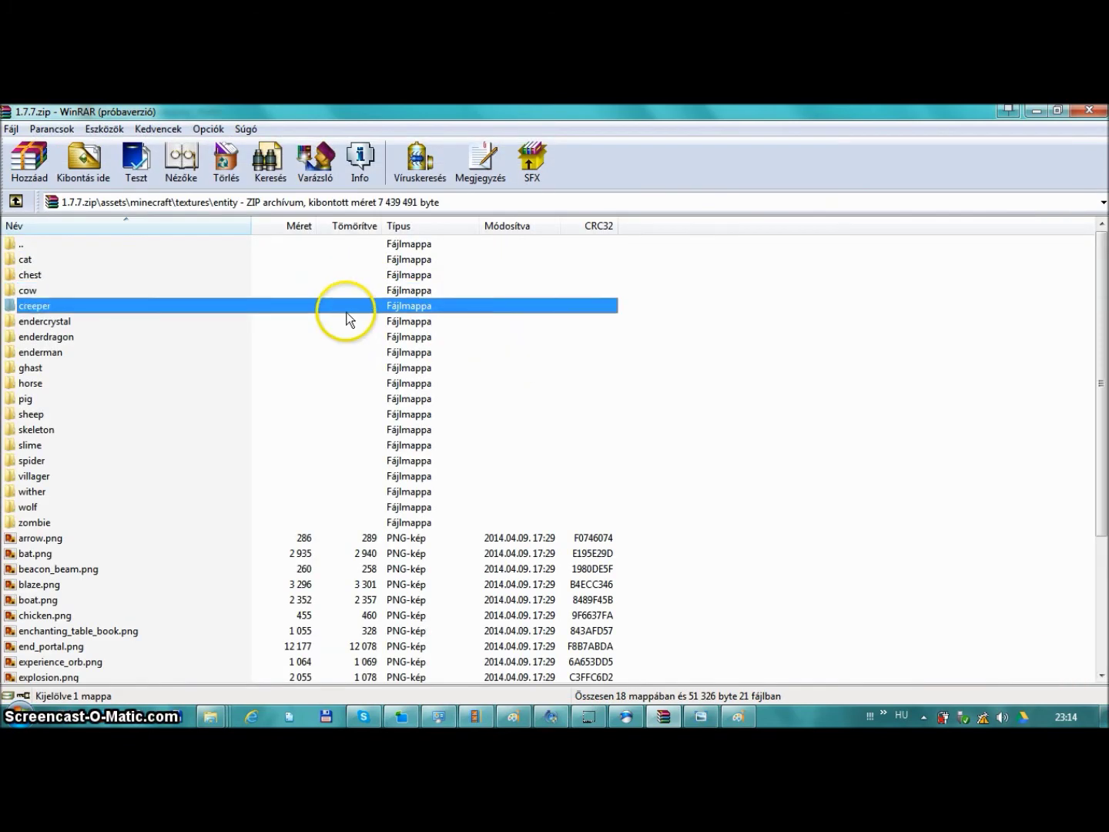
pyautogui.press('Return')
pyautogui.press('Down')
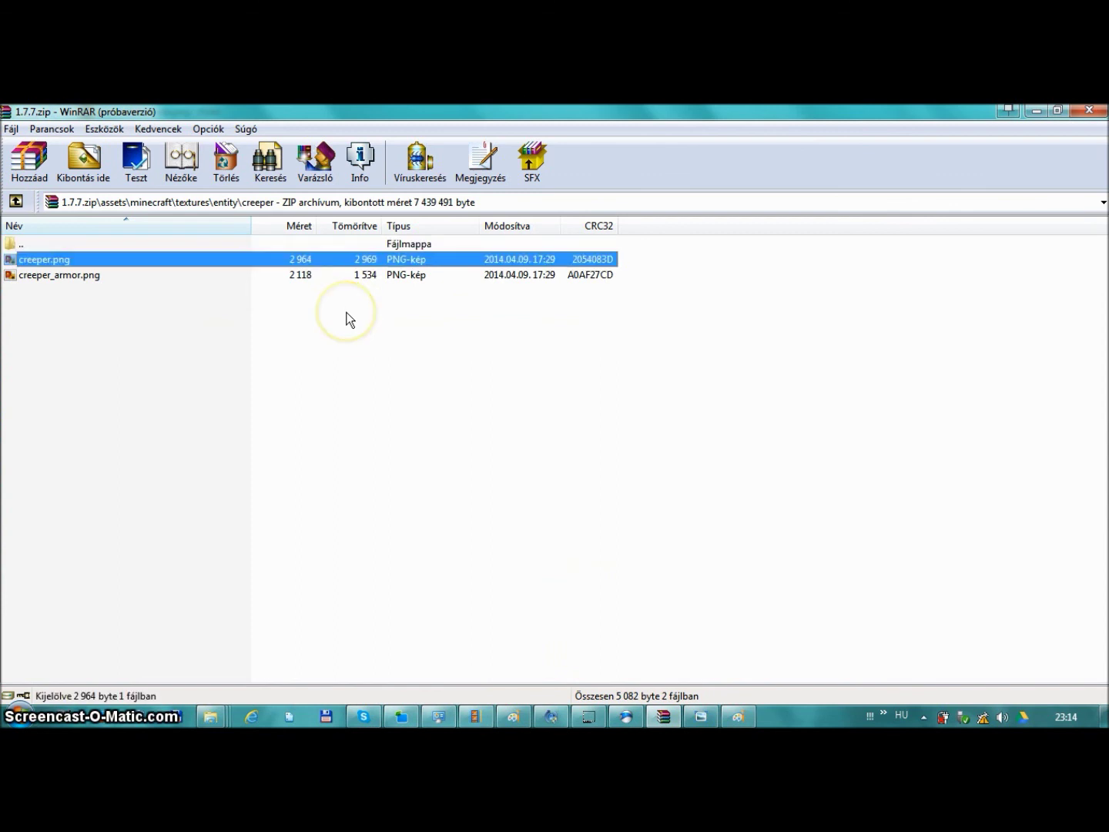
pyautogui.press('Return')
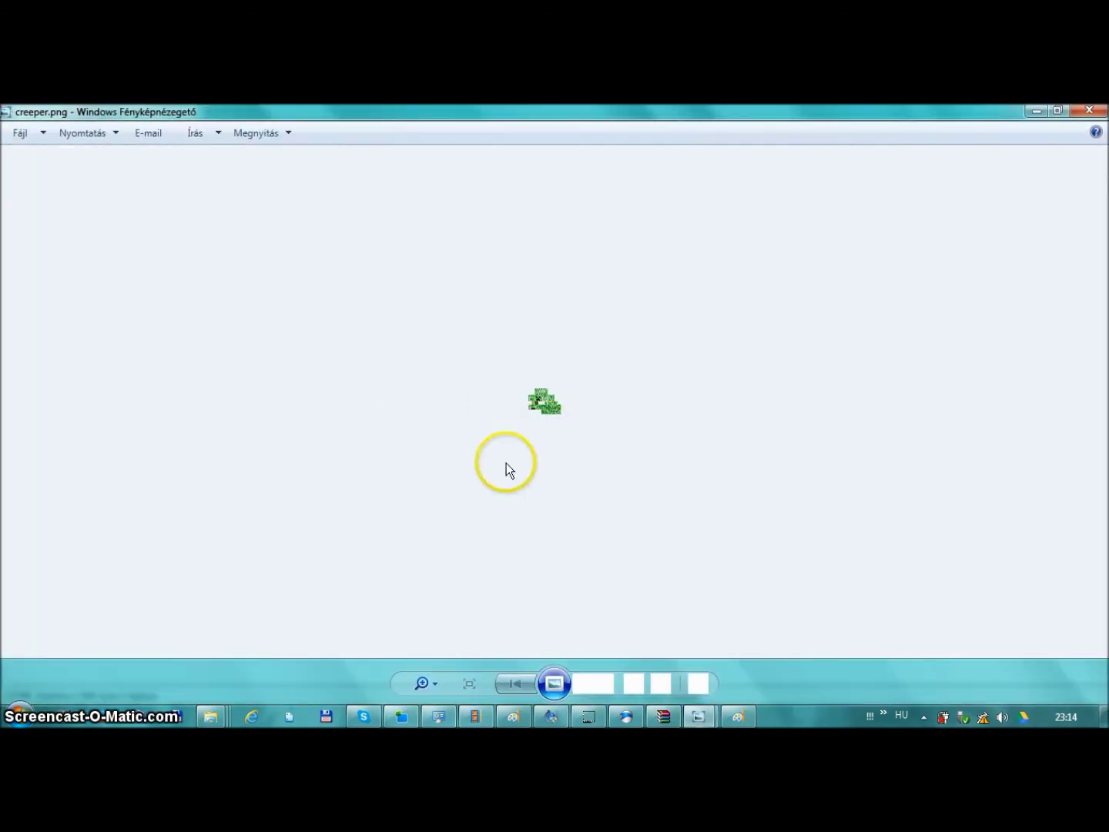
pyautogui.scroll(5, 538, 450)
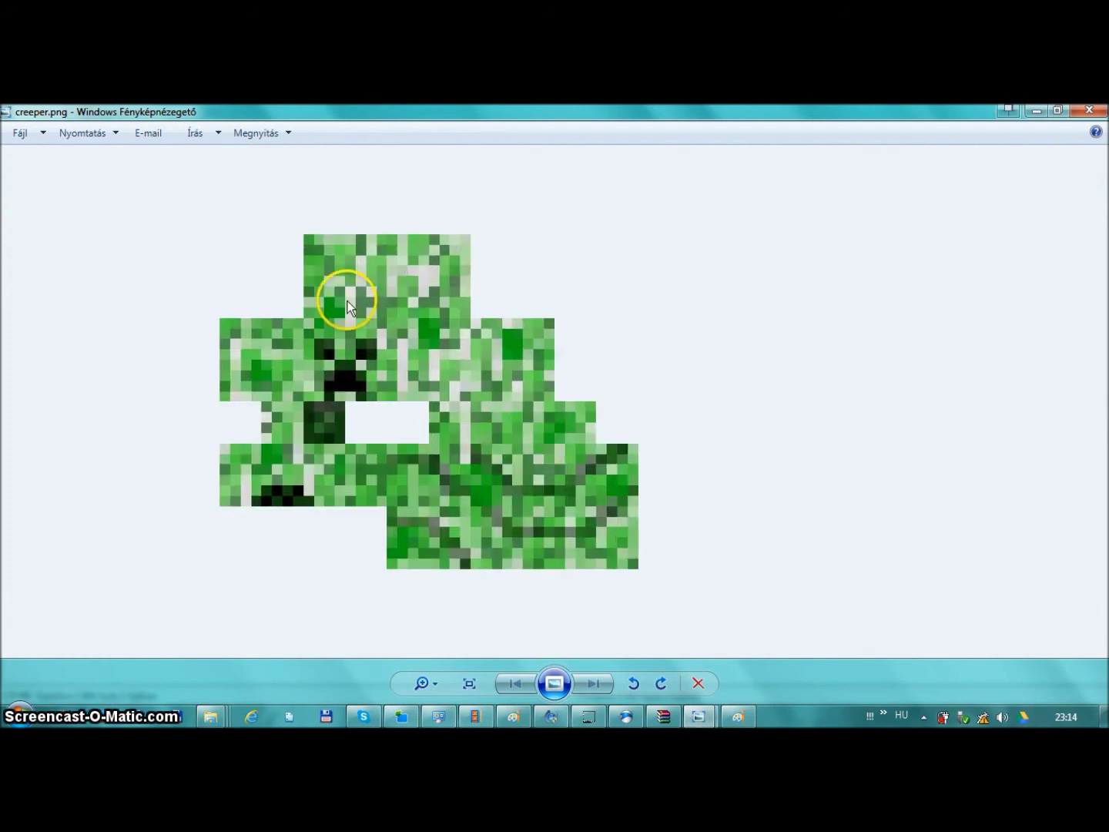
pyautogui.scroll(-1, 518, 394)
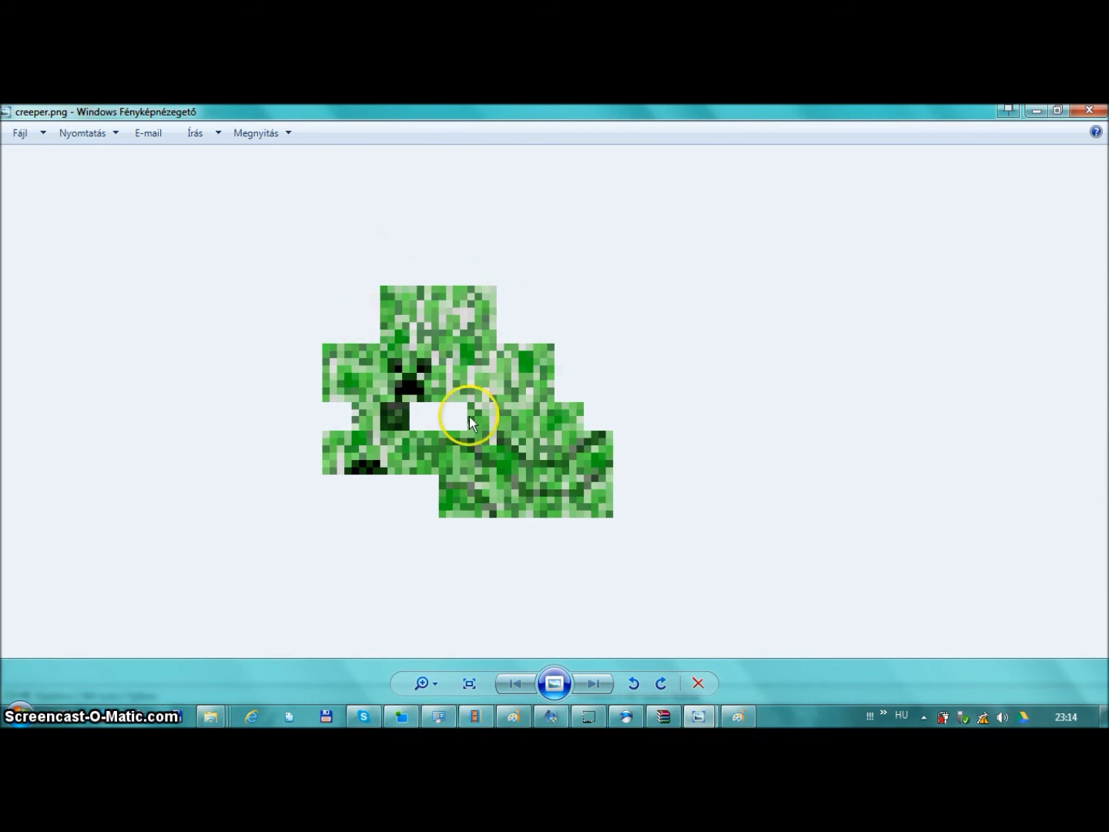
pyautogui.scroll(-6, 468, 416)
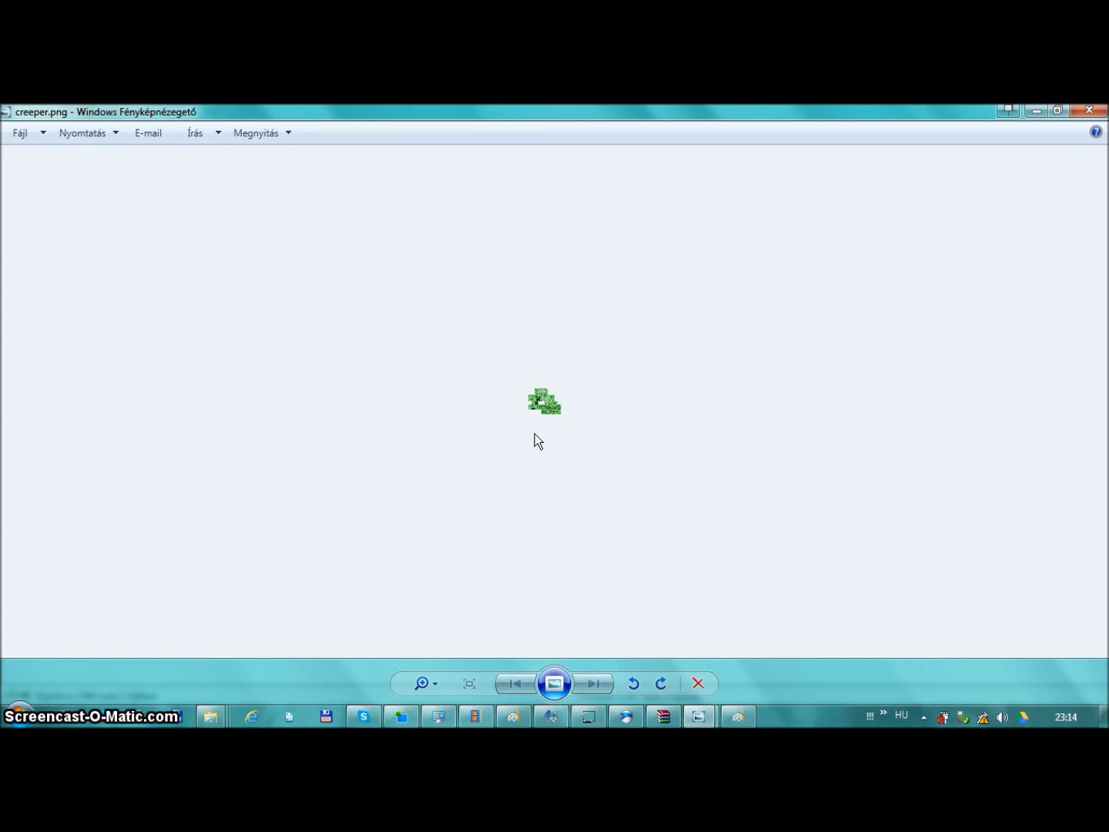
pyautogui.scroll(5, 542, 322)
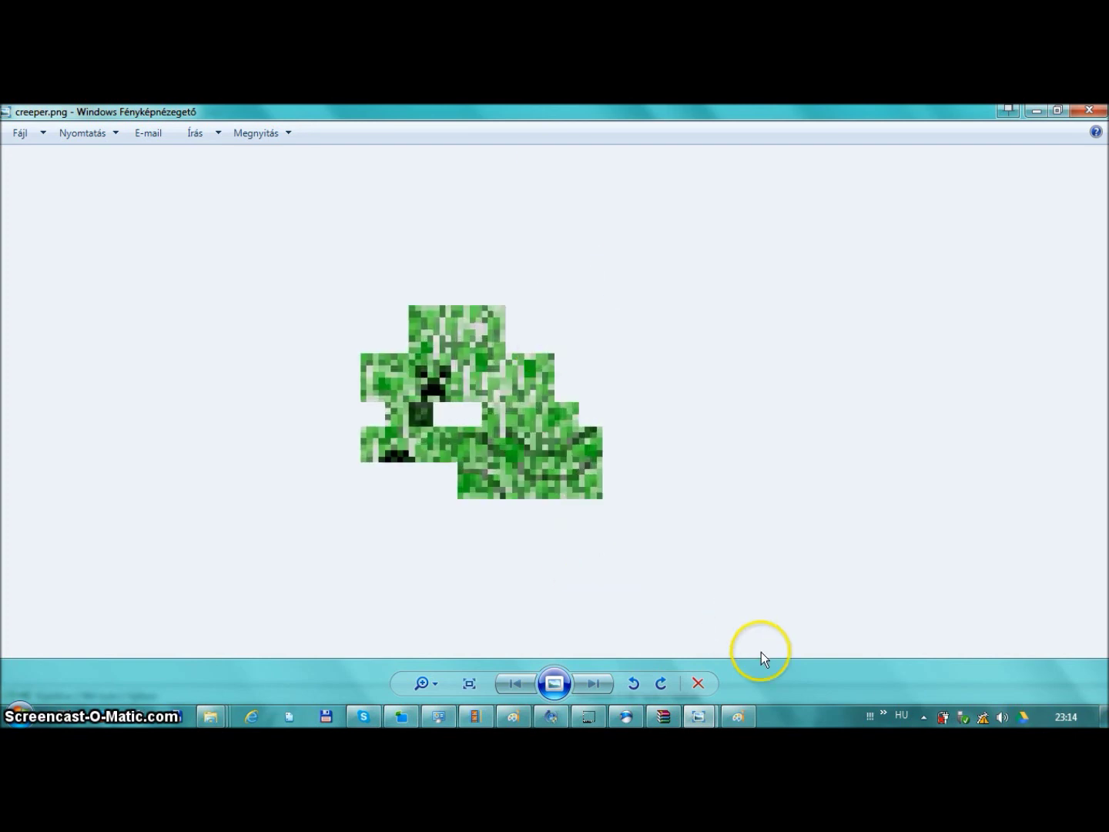
pyautogui.rightClick(499, 441)
pyautogui.click(408, 390)
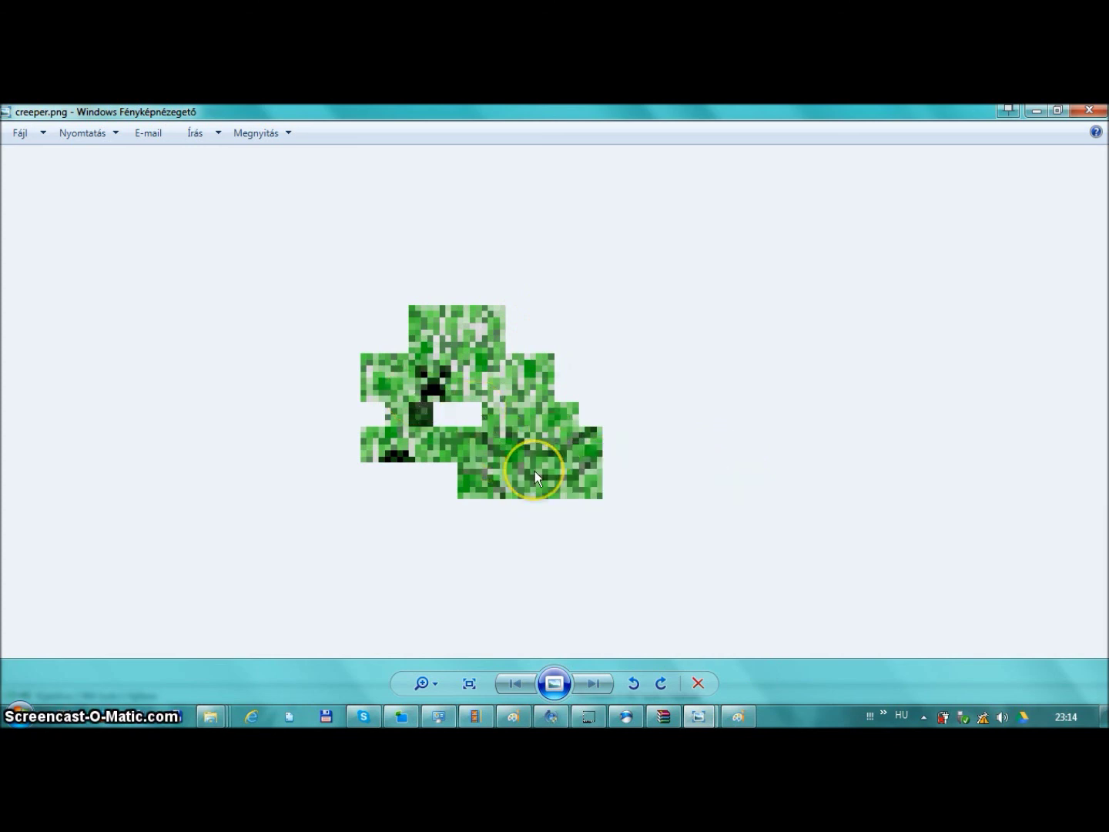